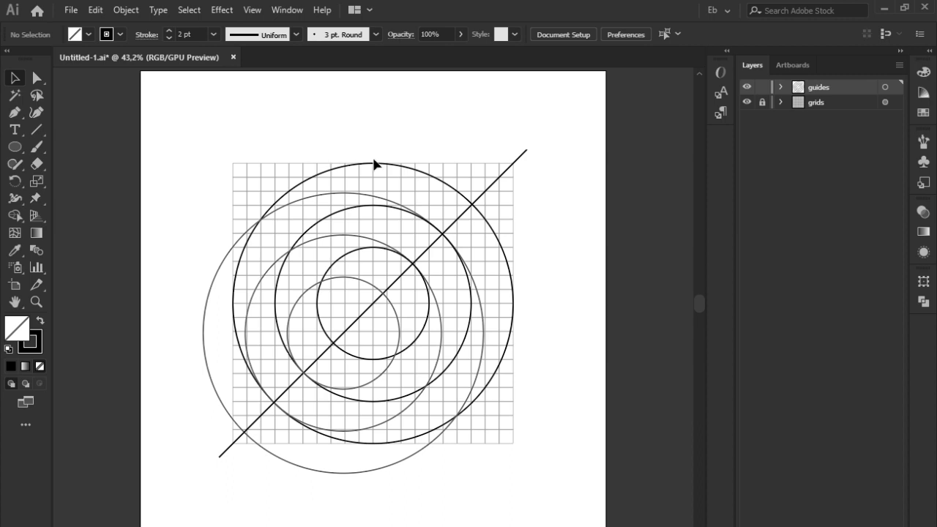
Try a 30 pt stroke on the largest circle, and undo the change.
{"action": "left_click", "coordinate": [395, 166]}
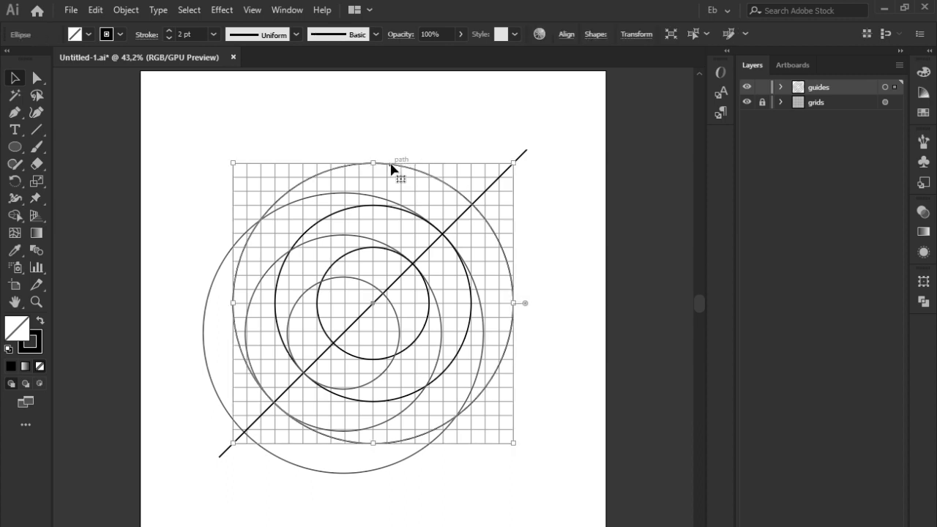
{"action": "left_click_drag", "start_coordinate": [198, 34], "coordinate": [144, 40]}
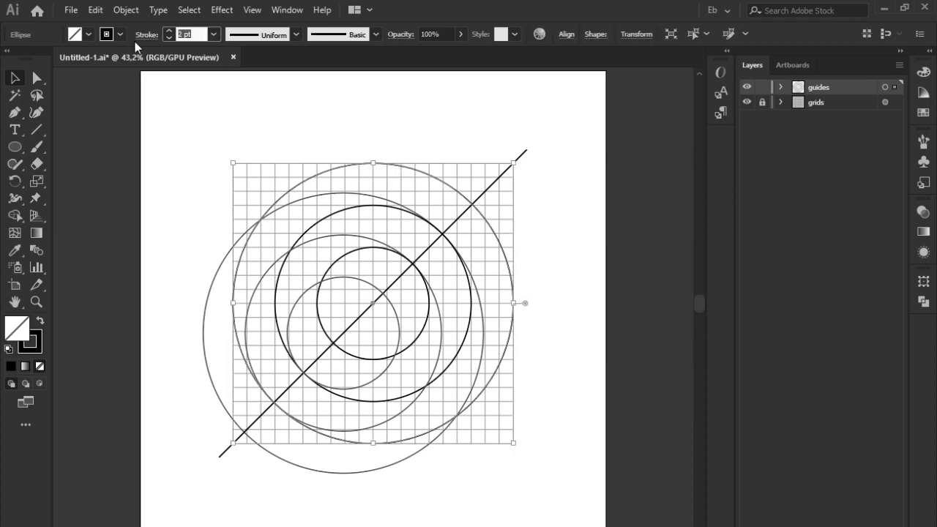
{"action": "type", "text": "30"}
{"action": "key", "text": "Return"}
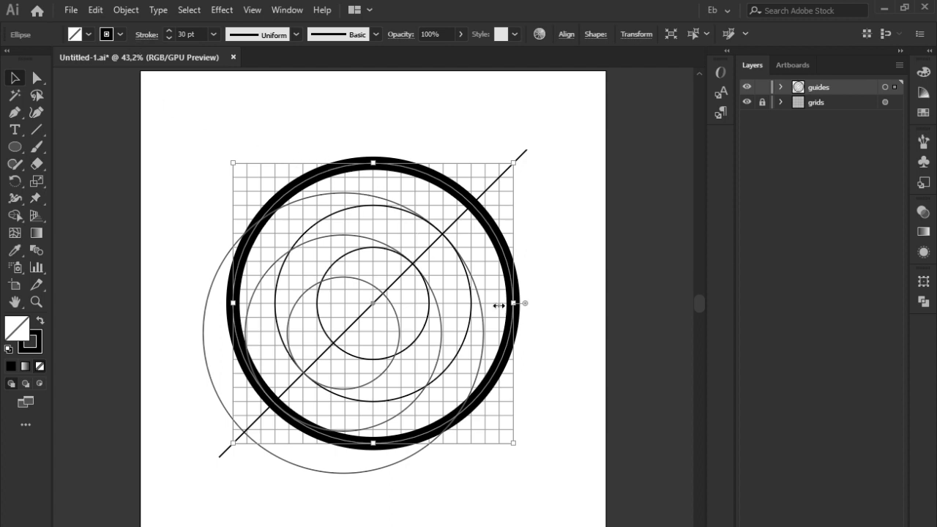
{"action": "key", "text": "ctrl+z"}
{"action": "left_click", "coordinate": [305, 103]}
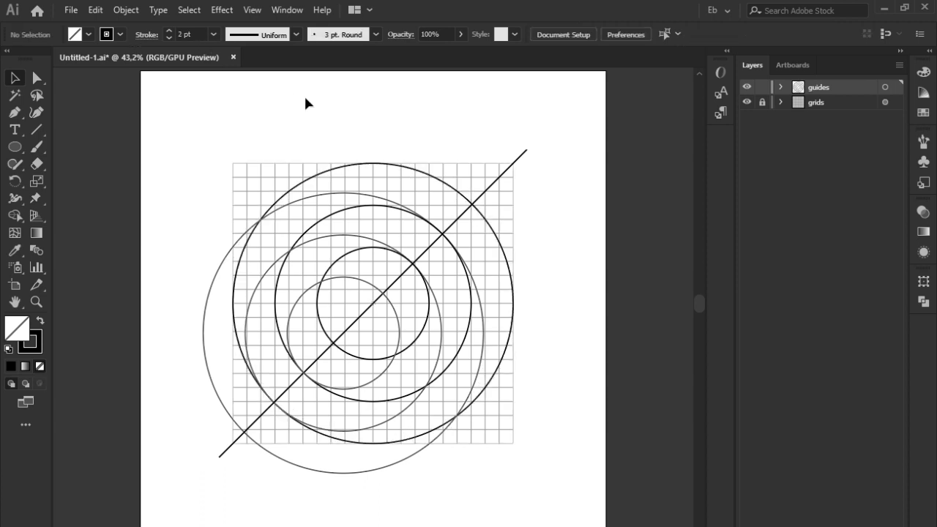
{"action": "left_click", "coordinate": [379, 162]}
{"action": "key", "text": "ctrl"}
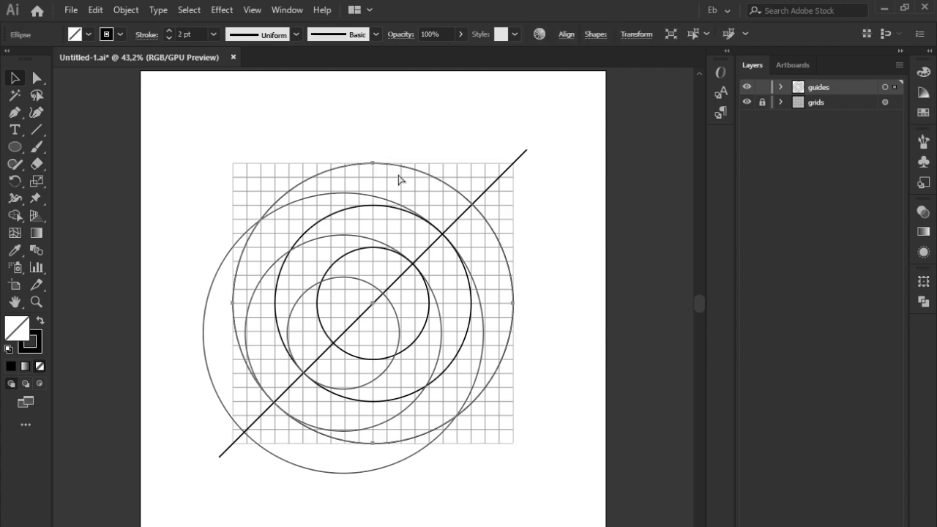
{"action": "left_click_drag", "start_coordinate": [374, 163], "coordinate": [373, 177]}
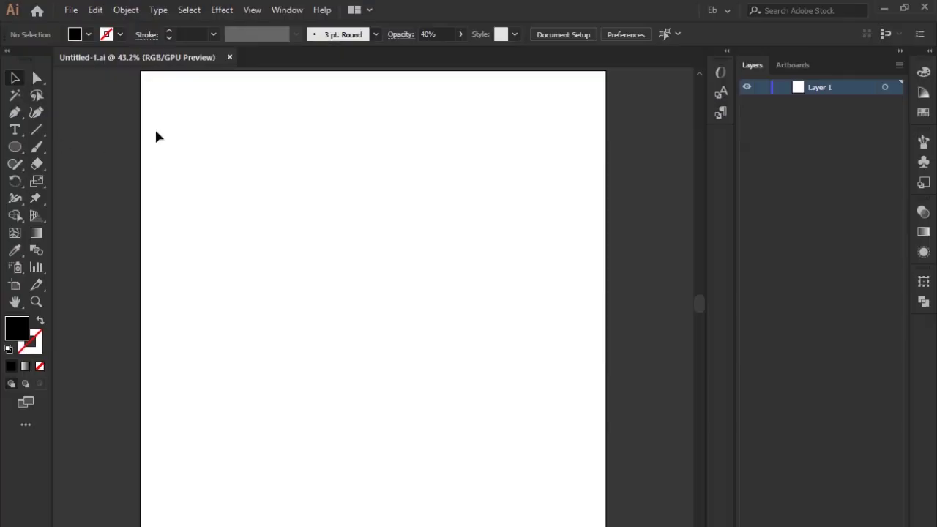
Set the opacity for new artwork to 100% with the Rectangle tool active.
{"action": "key", "text": "m"}
{"action": "left_click", "coordinate": [441, 34]}
{"action": "type", "text": "100"}
{"action": "key", "text": "Return"}
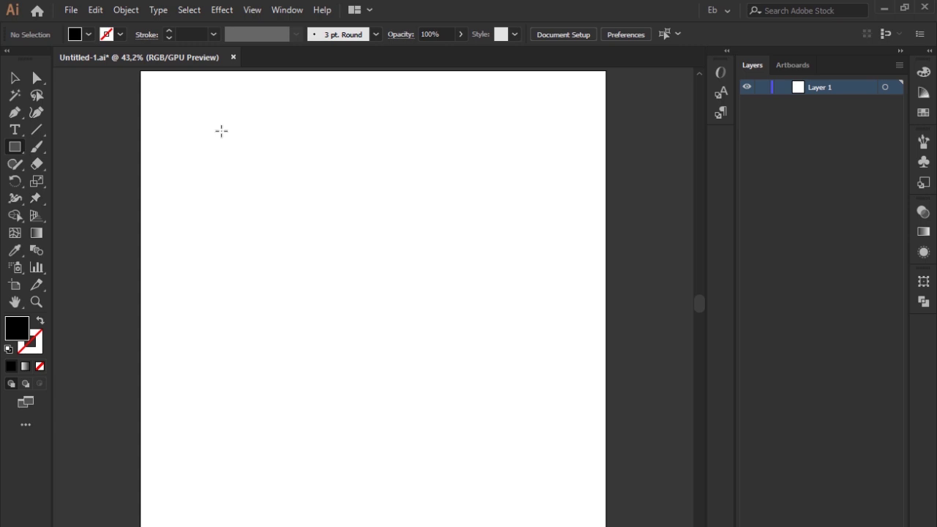
Create a 650 × 650 px square, and swap its fill and stroke so that only a black outline is used.
{"action": "left_click", "coordinate": [221, 131]}
{"action": "type", "text": "600"}
{"action": "key", "text": "Tab"}
{"action": "type", "text": "600"}
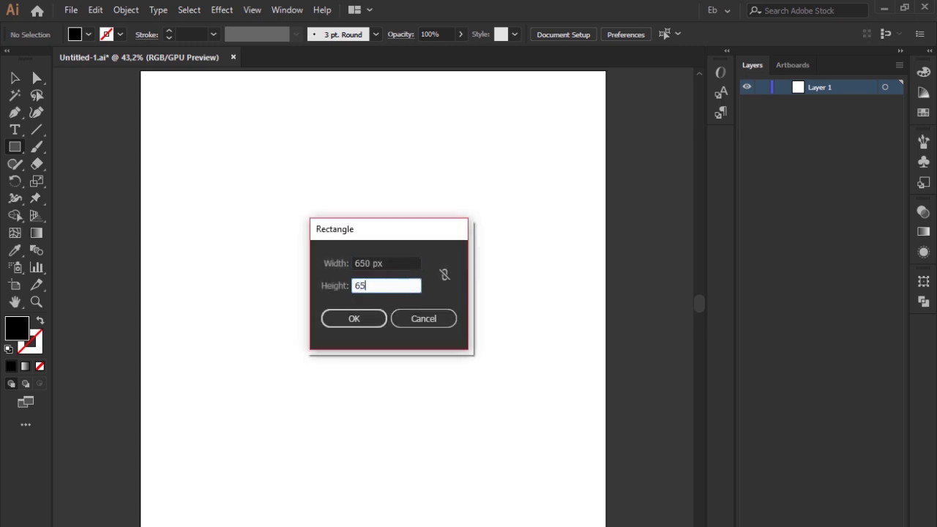
{"action": "key", "text": "Return"}
{"action": "key", "text": "v"}
{"action": "key", "text": "shift+x"}
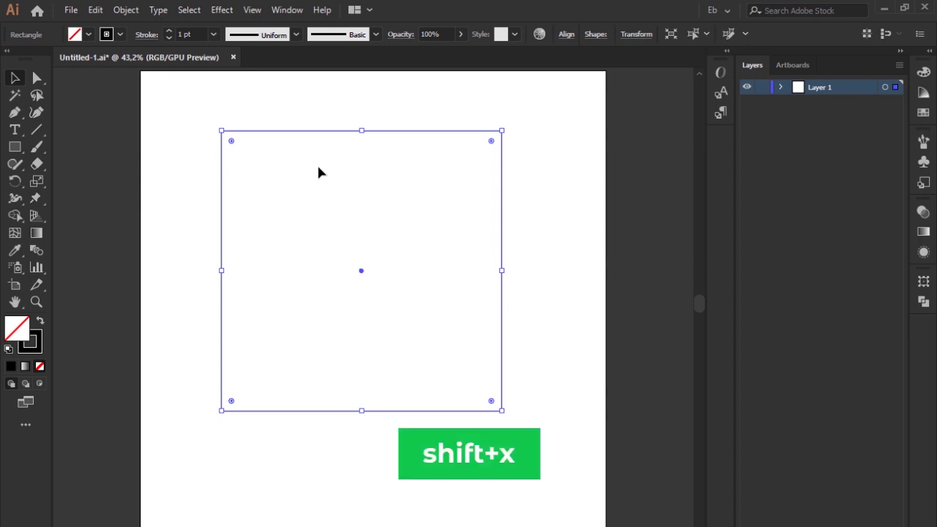
Center the square horizontally and vertically on the artboard.
{"action": "left_click", "coordinate": [567, 35]}
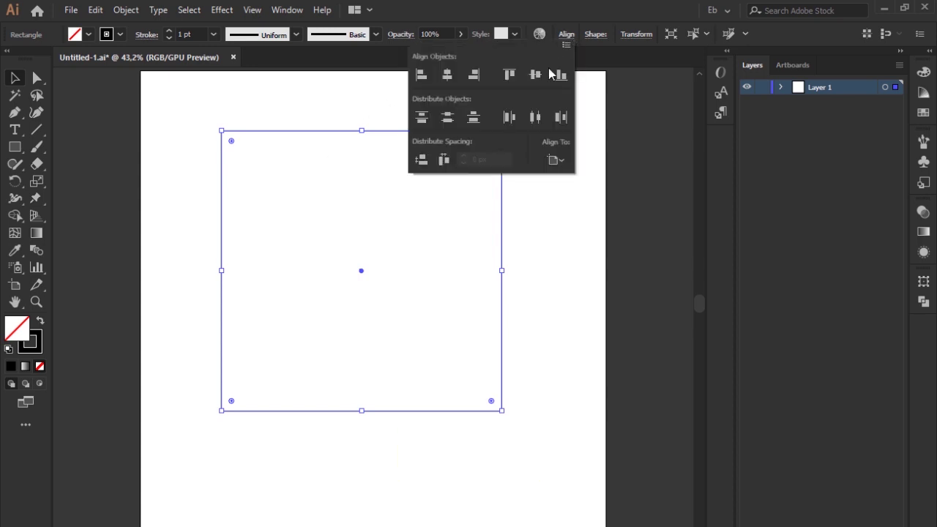
{"action": "left_click", "coordinate": [538, 76]}
{"action": "left_click", "coordinate": [447, 75]}
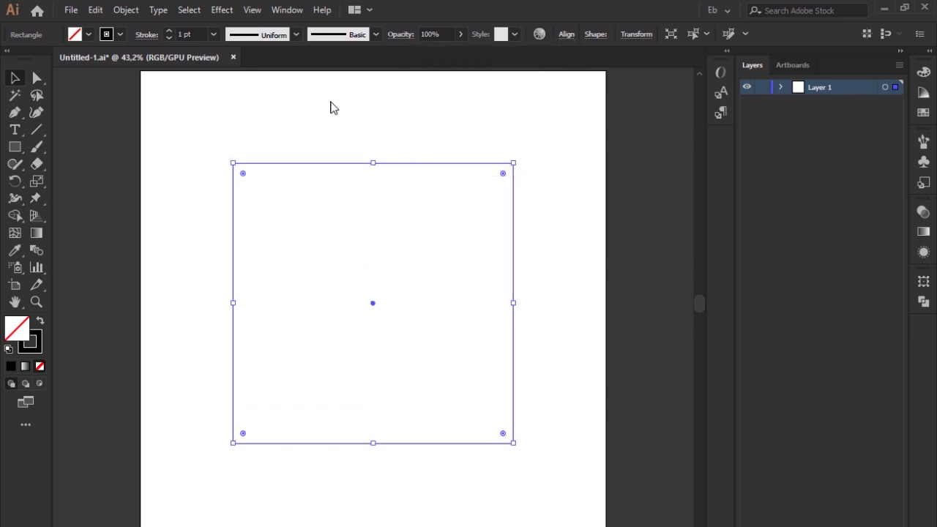
Split the square into a grid of 20 rows and 20 columns with 0 px gutters.
{"action": "left_click", "coordinate": [128, 12]}
{"action": "mouse_move", "coordinate": [223, 337]}
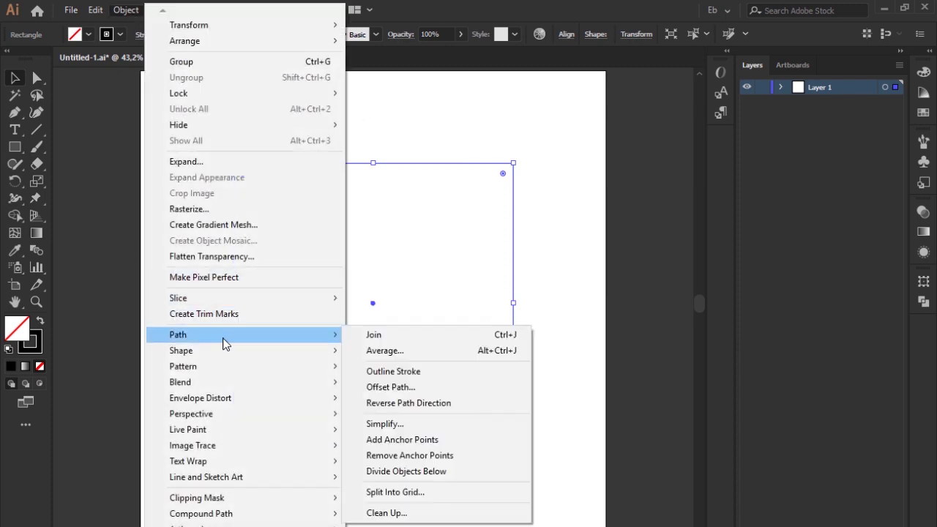
{"action": "left_click", "coordinate": [442, 499]}
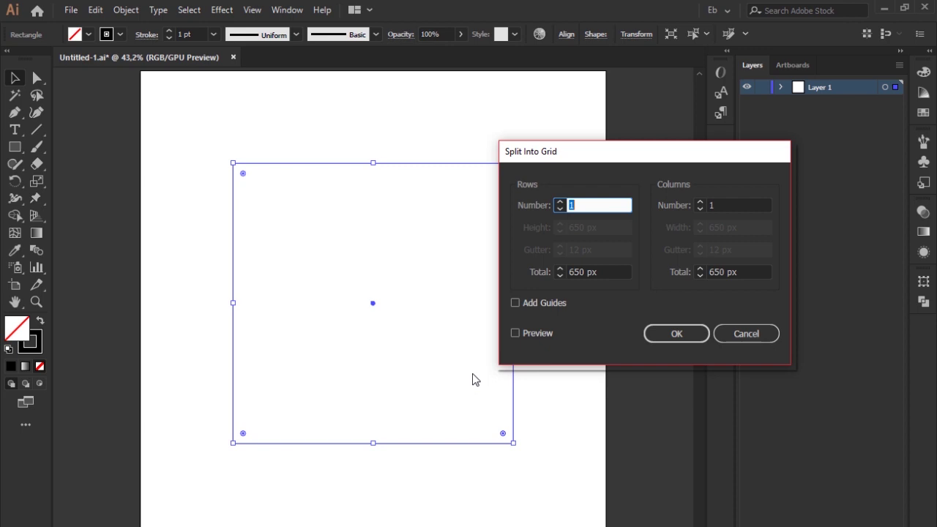
{"action": "type", "text": "20"}
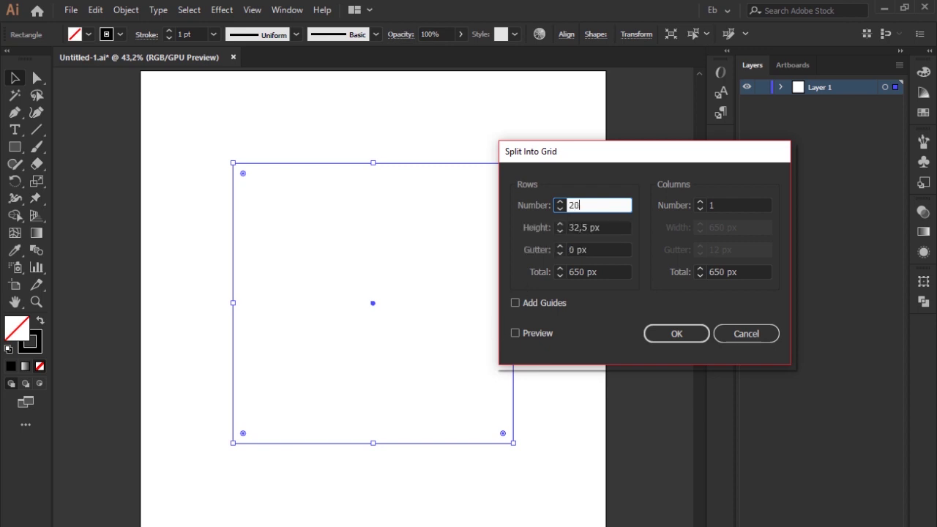
{"action": "left_click", "coordinate": [721, 205]}
{"action": "type", "text": "20"}
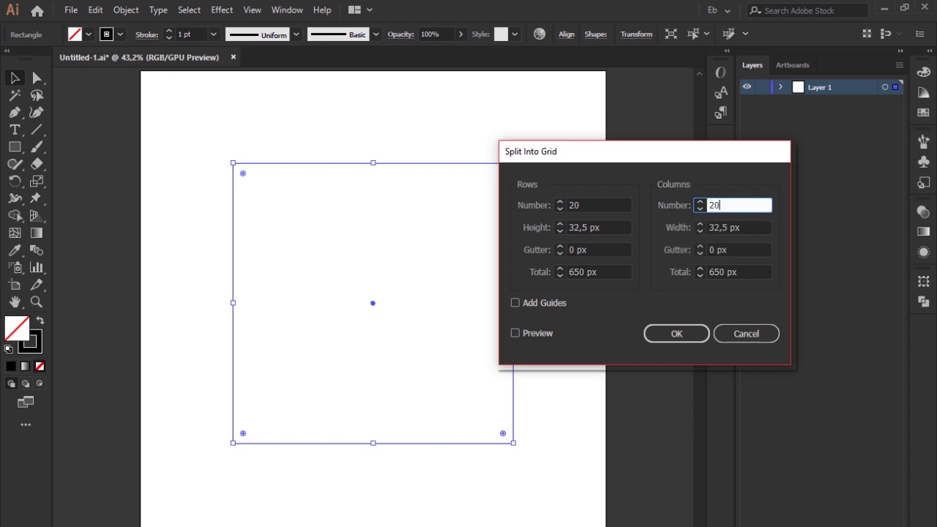
{"action": "left_click", "coordinate": [675, 334]}
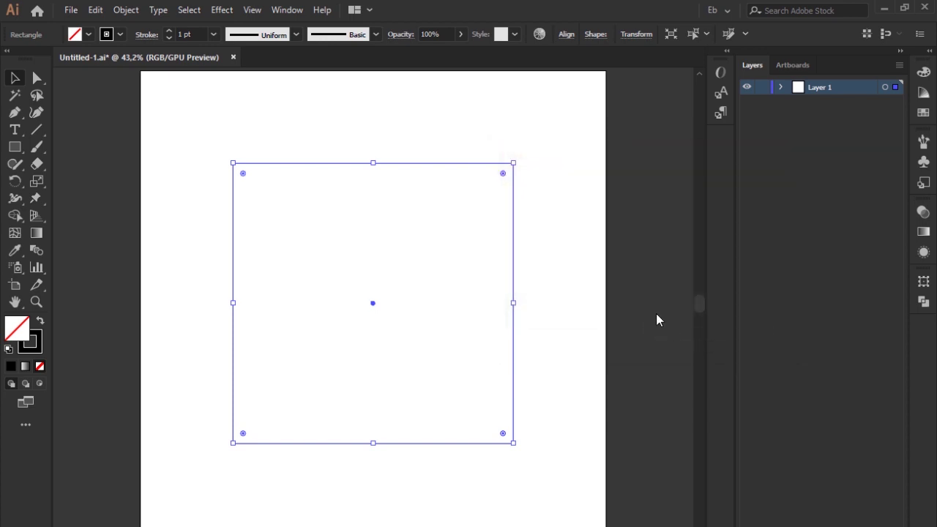
Rename Layer 1 as "grids", and deselect the artwork.
{"action": "double_click", "coordinate": [818, 87]}
{"action": "type", "text": "grids"}
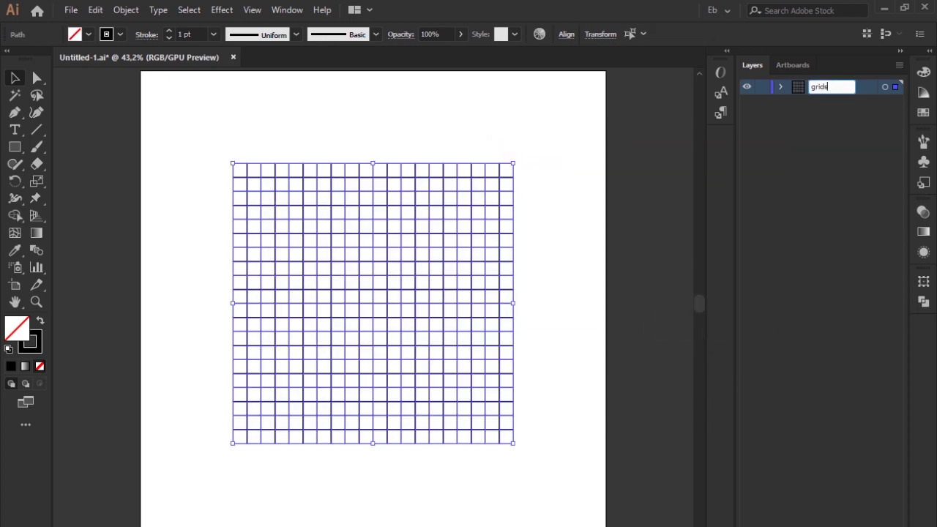
{"action": "key", "text": "Return"}
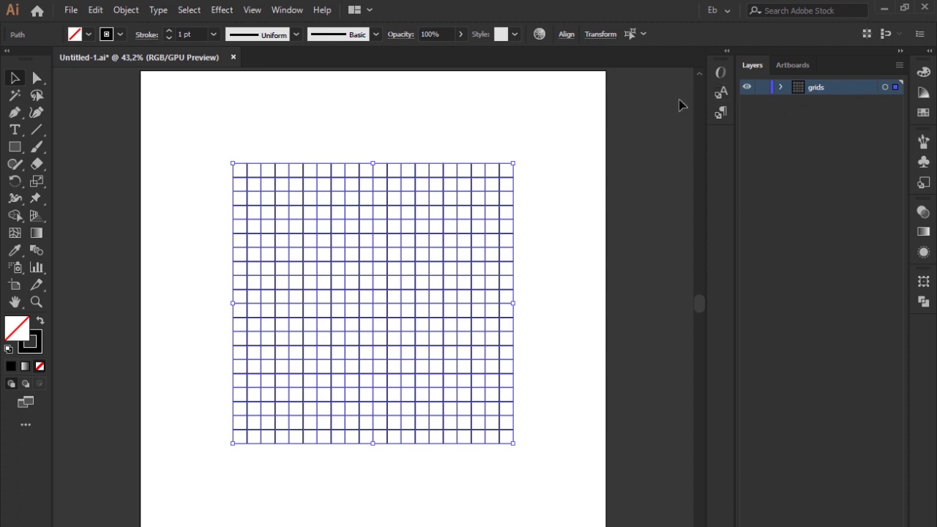
{"action": "left_click", "coordinate": [572, 108]}
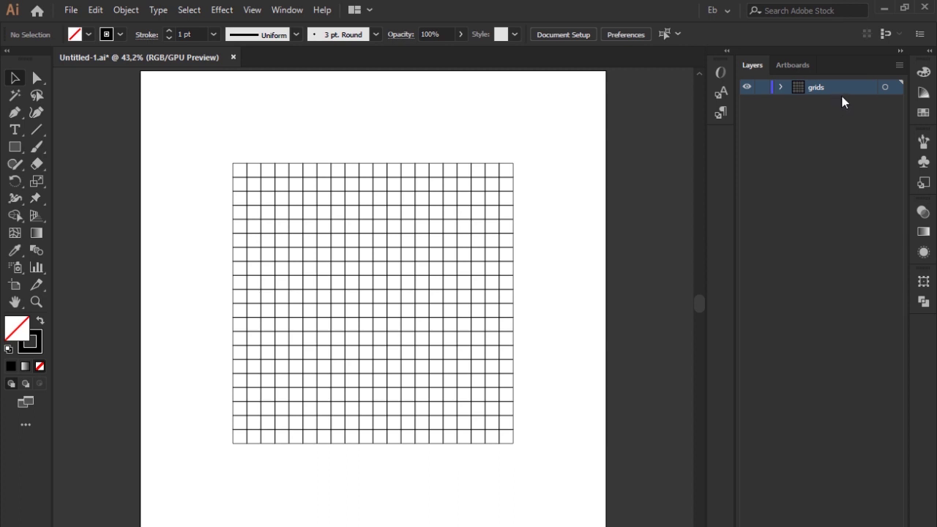
Target the grids layer, set its opacity to 40%, and deselect it.
{"action": "left_click", "coordinate": [884, 88]}
{"action": "left_click", "coordinate": [447, 33]}
{"action": "type", "text": "40"}
{"action": "key", "text": "Return"}
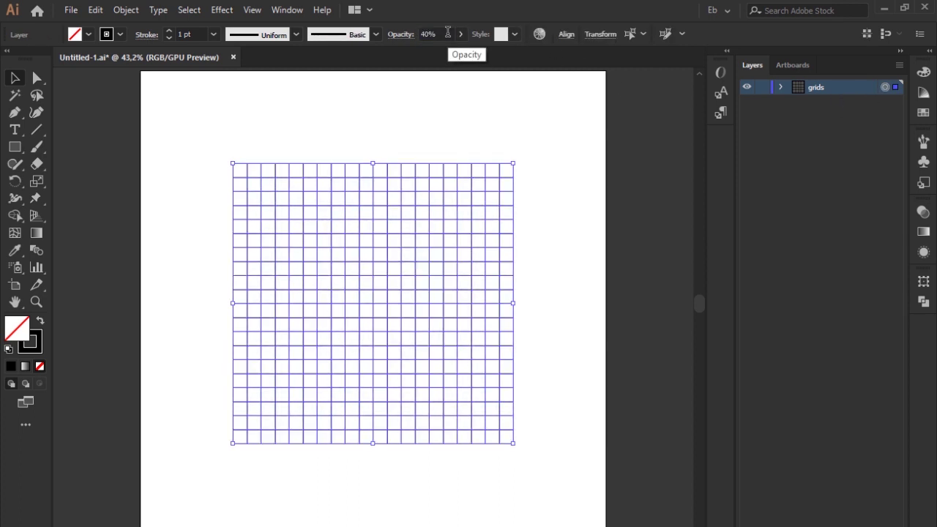
{"action": "left_click", "coordinate": [531, 84]}
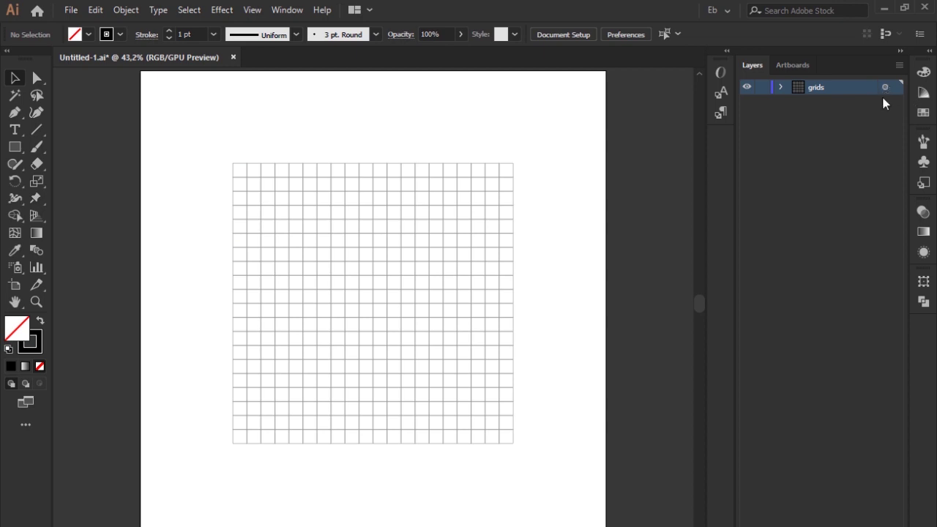
Check the targets of the individual paths inside the grids layer, and undo the layer's opacity change.
{"action": "left_click", "coordinate": [780, 87]}
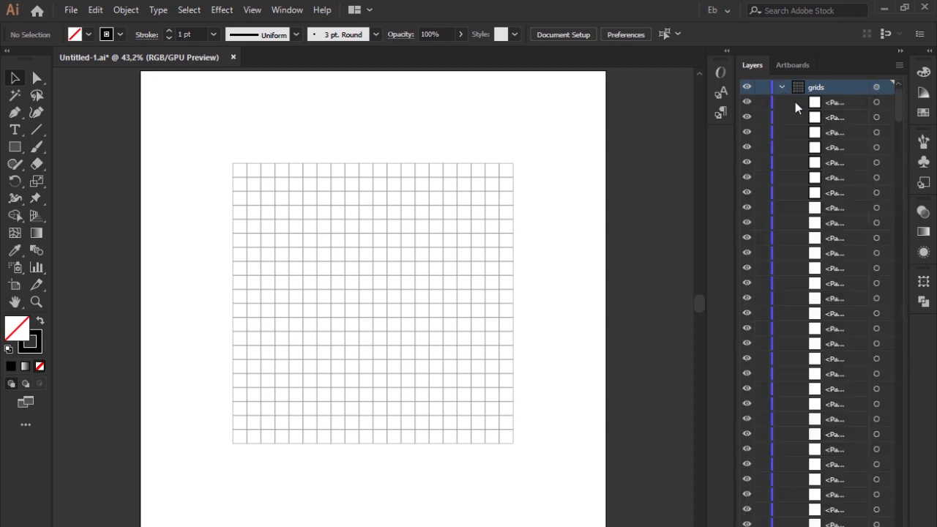
{"action": "left_click", "coordinate": [876, 102]}
{"action": "left_click", "coordinate": [876, 118]}
{"action": "left_click", "coordinate": [651, 125]}
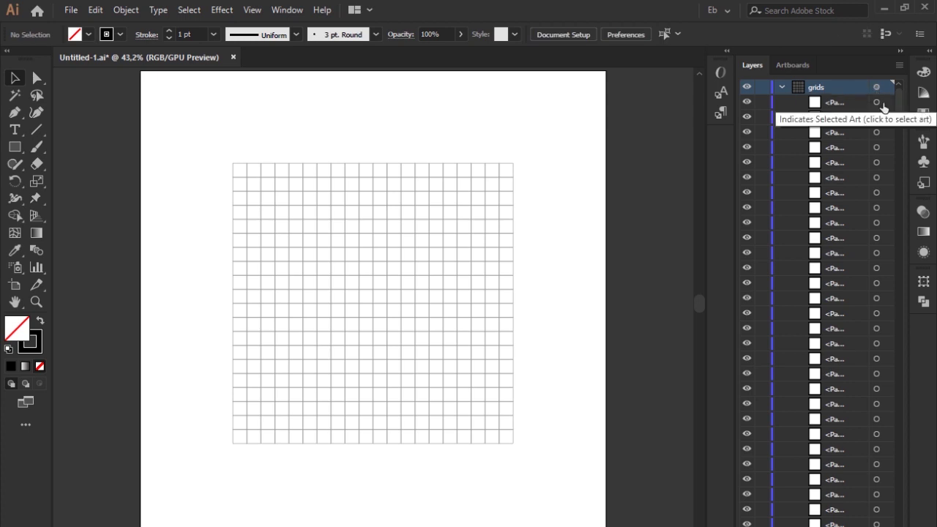
{"action": "key", "text": "ctrl+a"}
{"action": "left_click", "coordinate": [783, 89]}
{"action": "left_click", "coordinate": [559, 117]}
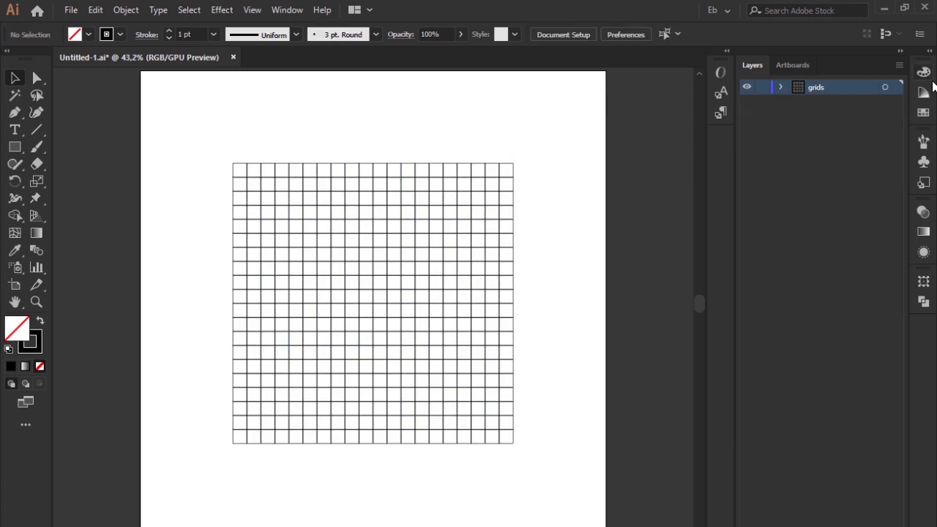
Select all paths in the grids layer without targeting the layer itself, and set their opacity to 40%.
{"action": "left_click", "coordinate": [894, 88]}
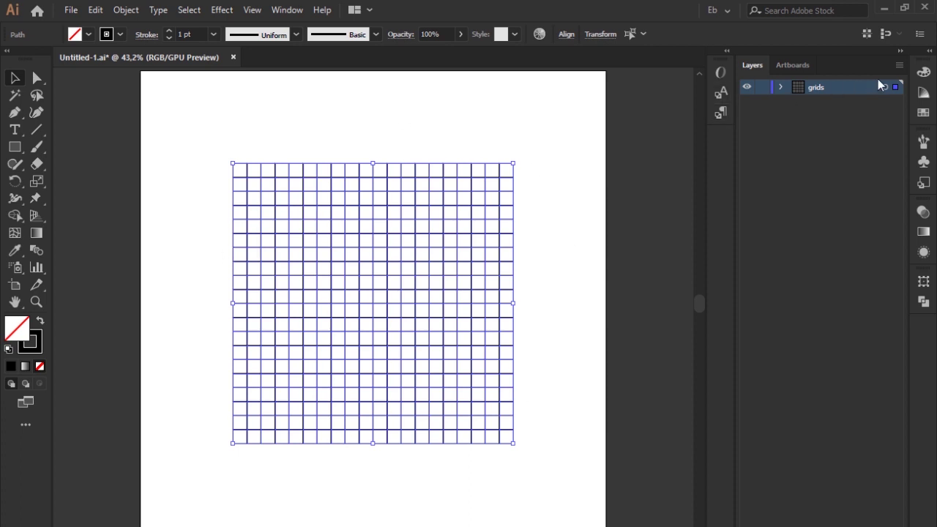
{"action": "left_click_drag", "start_coordinate": [443, 34], "coordinate": [401, 35]}
{"action": "type", "text": "40"}
{"action": "key", "text": "Return"}
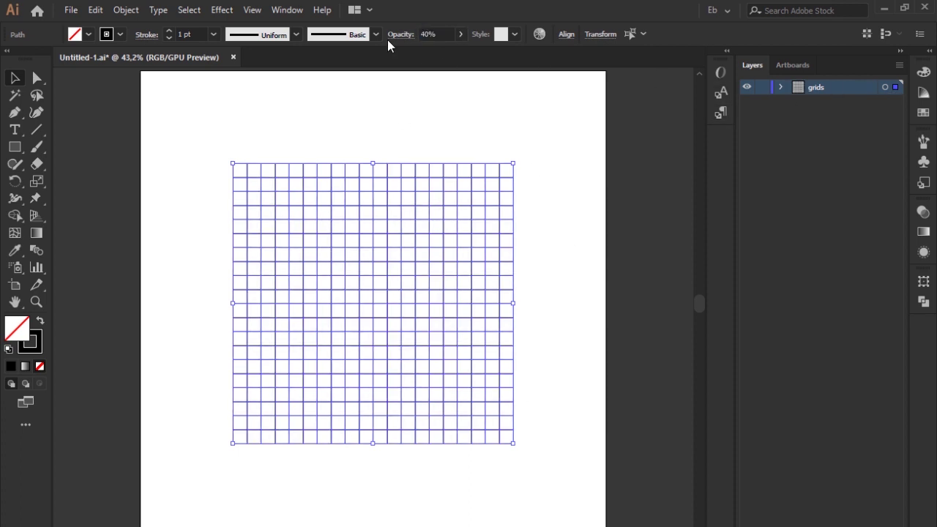
{"action": "left_click", "coordinate": [571, 108]}
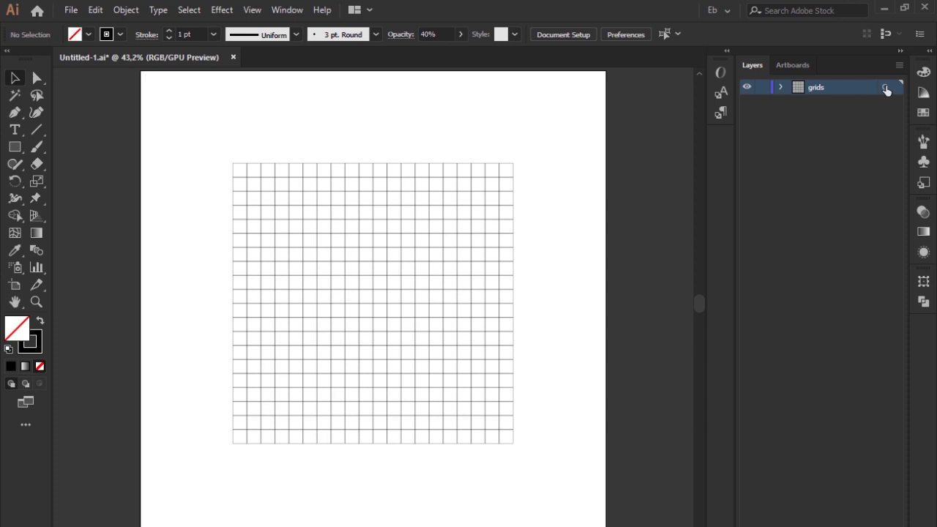
Examine the path targets in the grids layer, and revert the paths' opacity to 100%.
{"action": "left_click", "coordinate": [780, 88]}
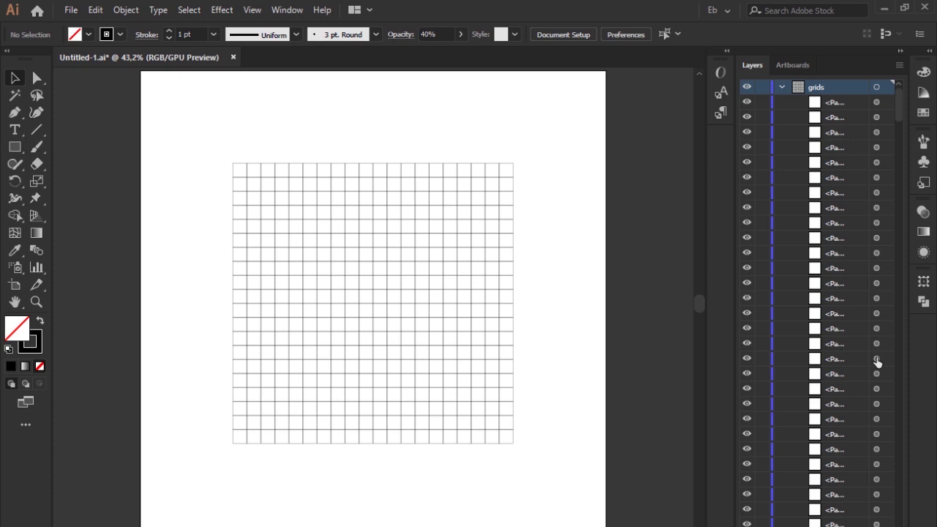
{"action": "key", "text": "ctrl+a"}
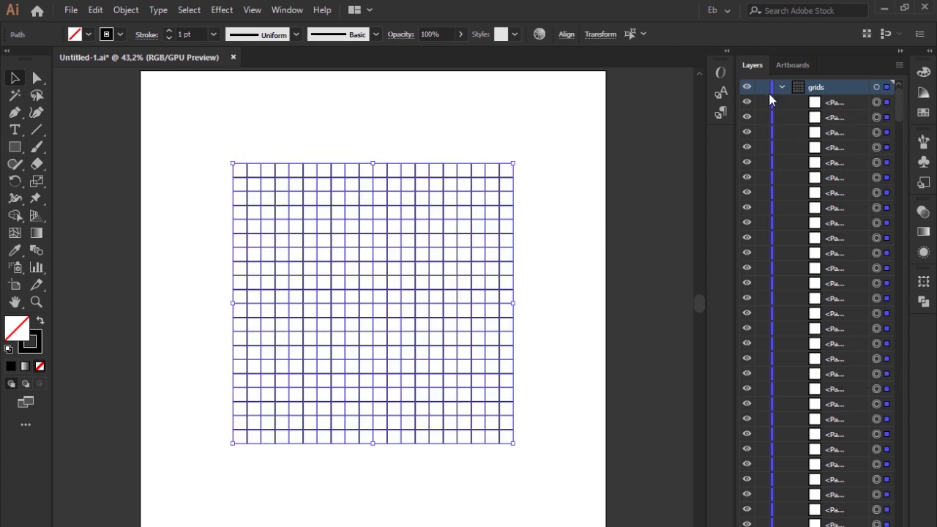
{"action": "left_click", "coordinate": [779, 88]}
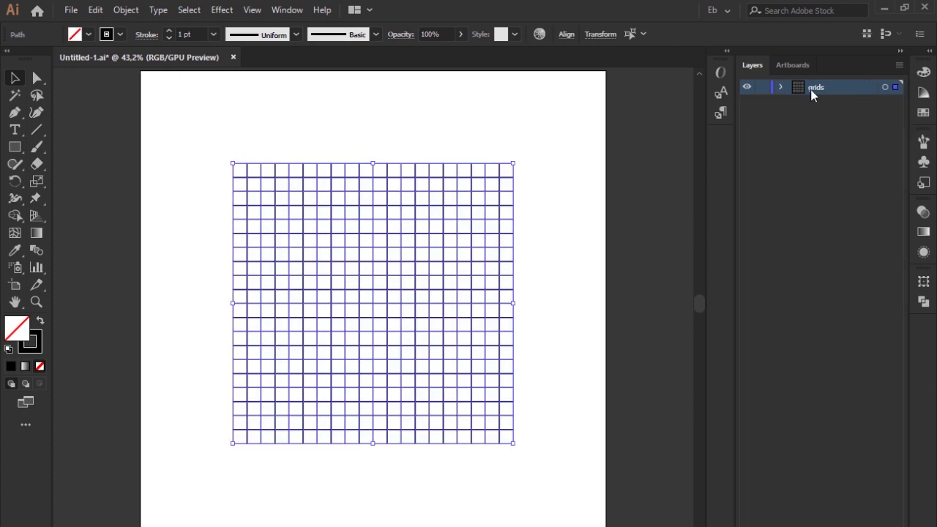
Target the whole grids layer instead of its paths, and set the layer's opacity to 40%.
{"action": "left_click", "coordinate": [885, 87]}
{"action": "left_click", "coordinate": [443, 34]}
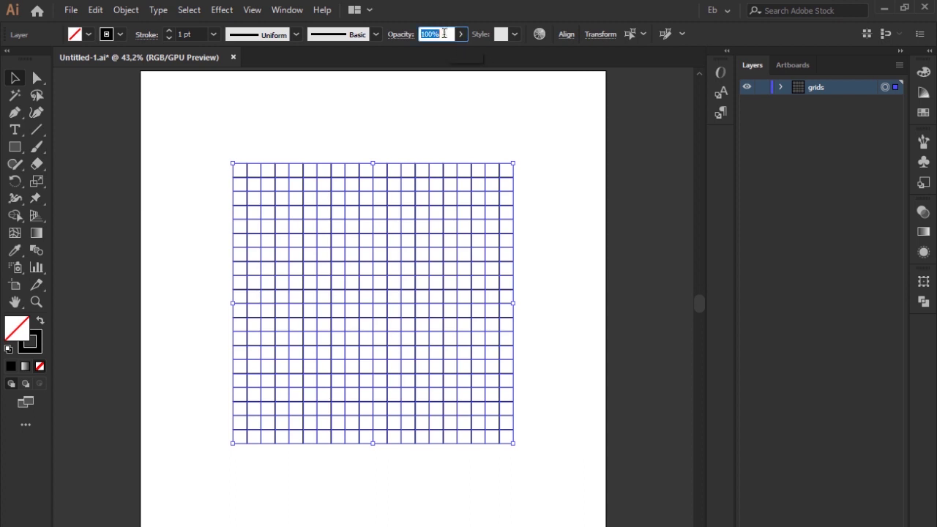
{"action": "type", "text": "40"}
{"action": "key", "text": "Return"}
{"action": "left_click", "coordinate": [435, 83]}
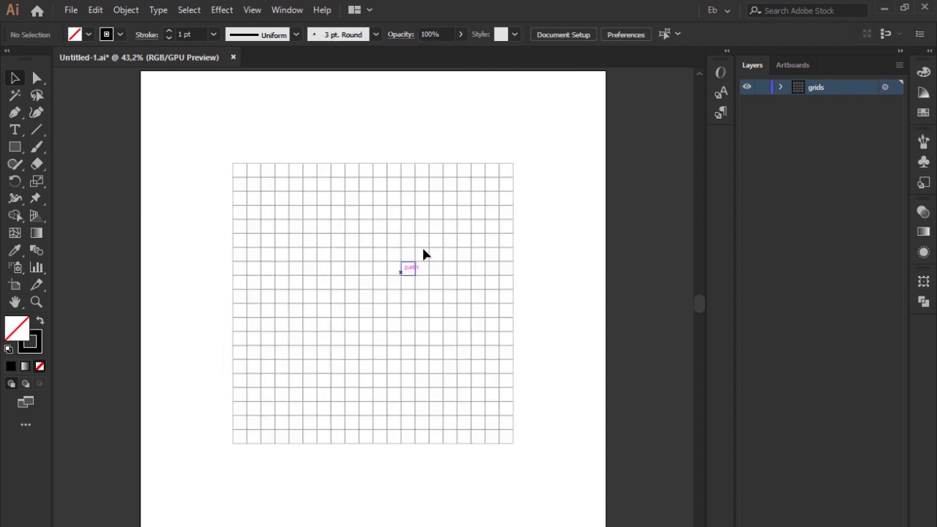
Draw a 45° diagonal line across the grid as a test of the layer opacity, and delete it.
{"action": "key", "text": "backslash"}
{"action": "mouse_move", "coordinate": [365, 296]}
{"action": "left_mouse_down"}
{"action": "mouse_move", "coordinate": [529, 132]}
{"action": "mouse_move", "coordinate": [576, 146]}
{"action": "left_mouse_up"}
{"action": "key", "text": "v"}
{"action": "left_click", "coordinate": [532, 149]}
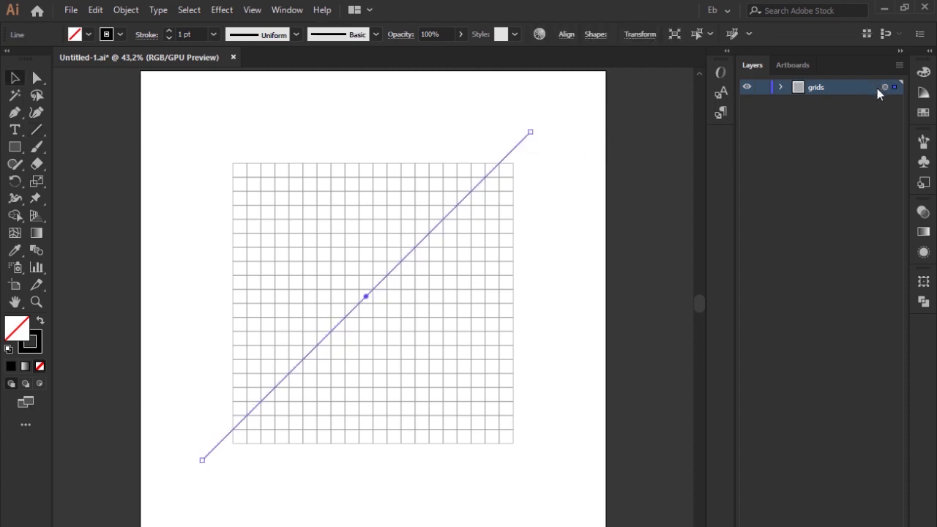
{"action": "key", "text": "Delete"}
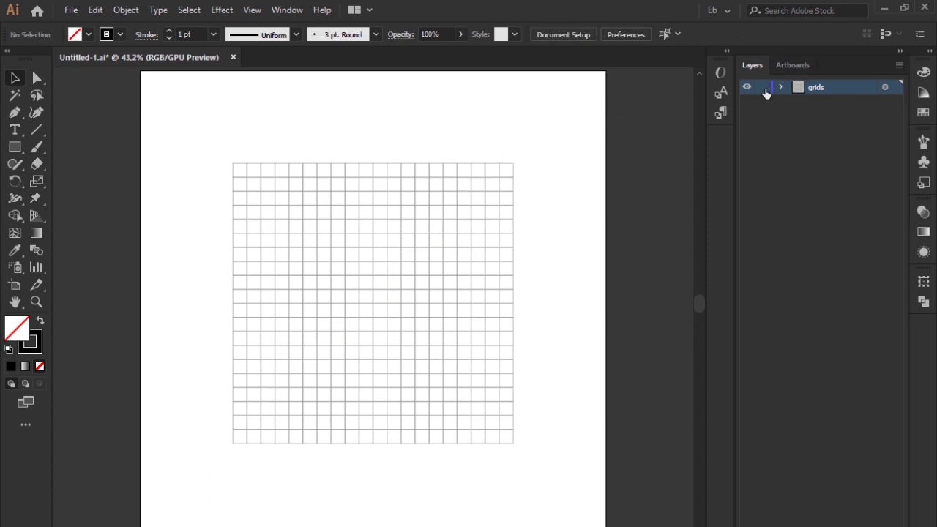
Lock the grids layer, and create a new layer named "guides" above it.
{"action": "left_click", "coordinate": [862, 525]}
{"action": "double_click", "coordinate": [822, 86]}
{"action": "type", "text": "guides"}
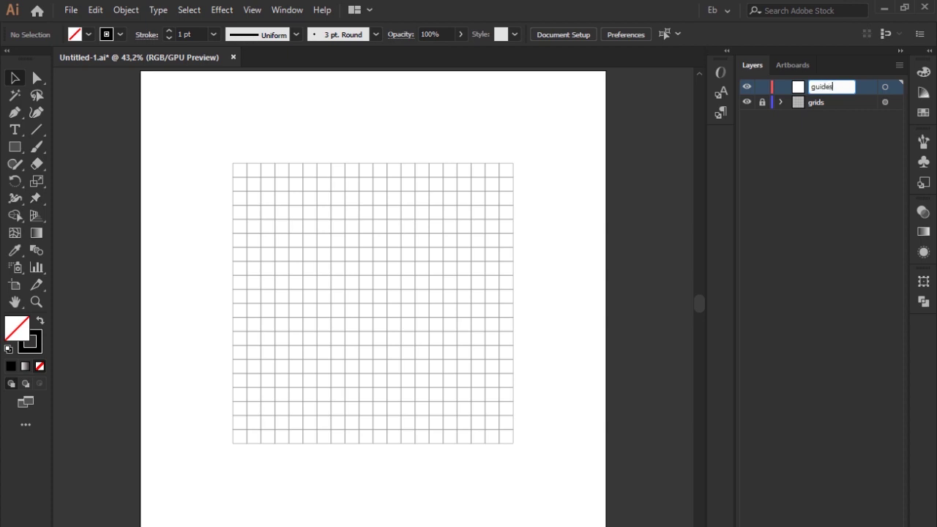
{"action": "key", "text": "Return"}
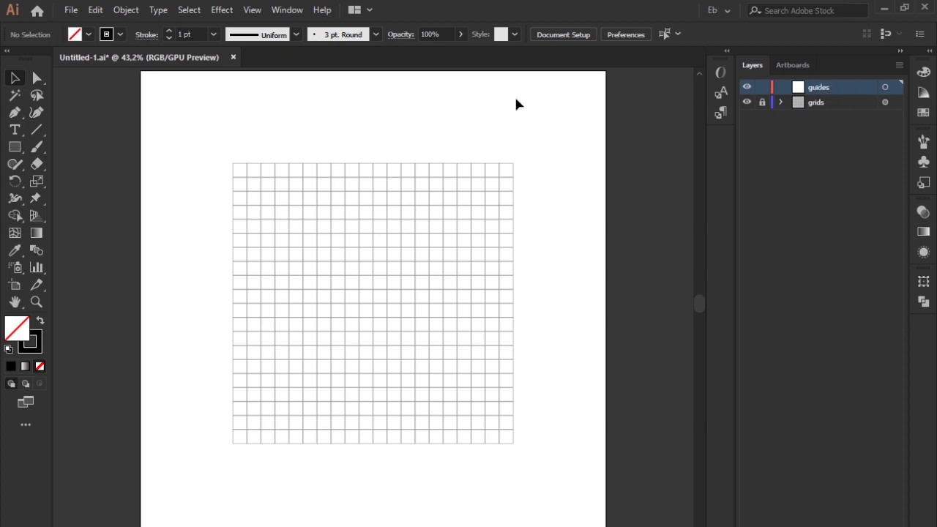
Draw a 650 × 650 px circle on the guides layer, and set its stroke weight to 2 pt.
{"action": "key", "text": "l"}
{"action": "left_click", "coordinate": [326, 125]}
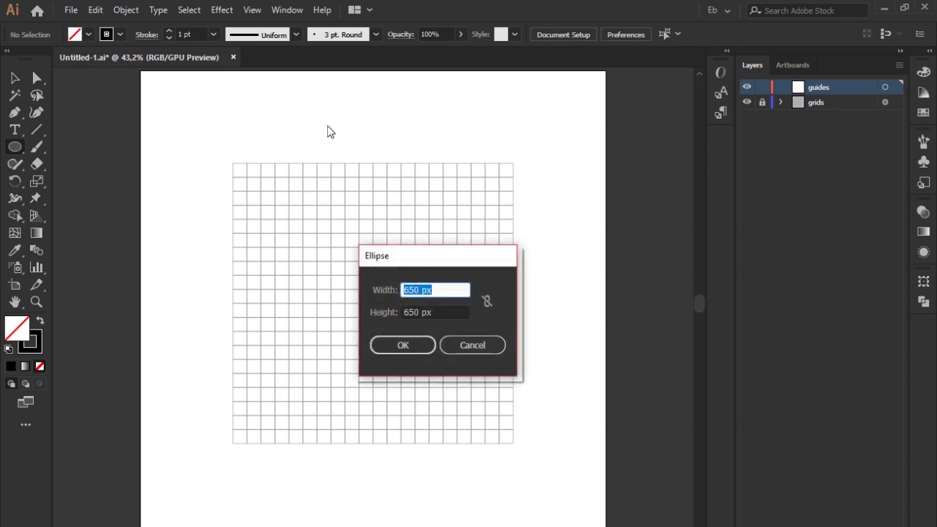
{"action": "key", "text": "Return"}
{"action": "key", "text": "v"}
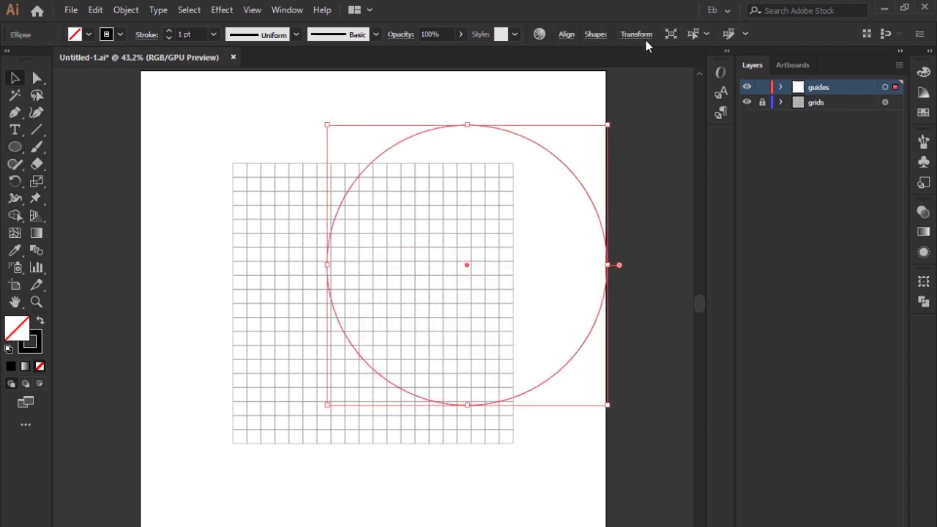
{"action": "left_click", "coordinate": [198, 33]}
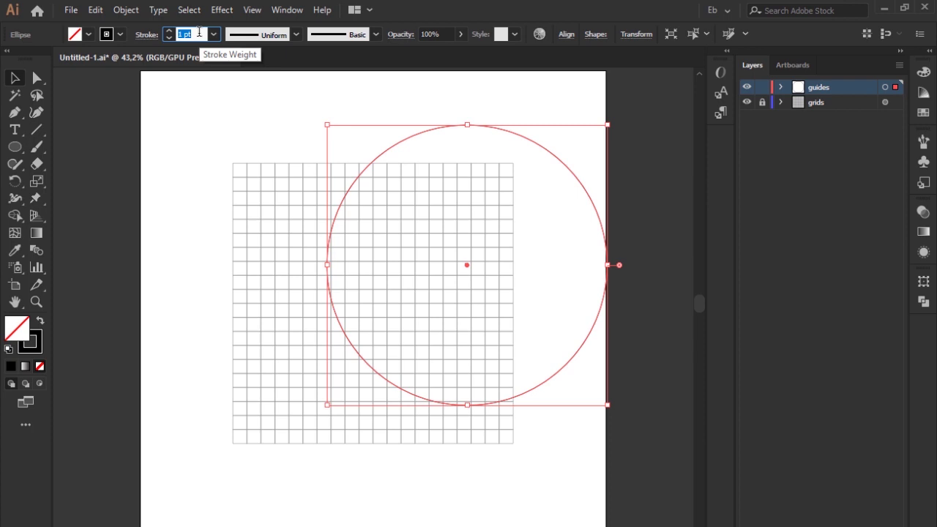
{"action": "type", "text": "2"}
{"action": "key", "text": "Return"}
Center the circle on the artboard both vertically and horizontally so it fits the grid.
{"action": "left_click", "coordinate": [567, 35]}
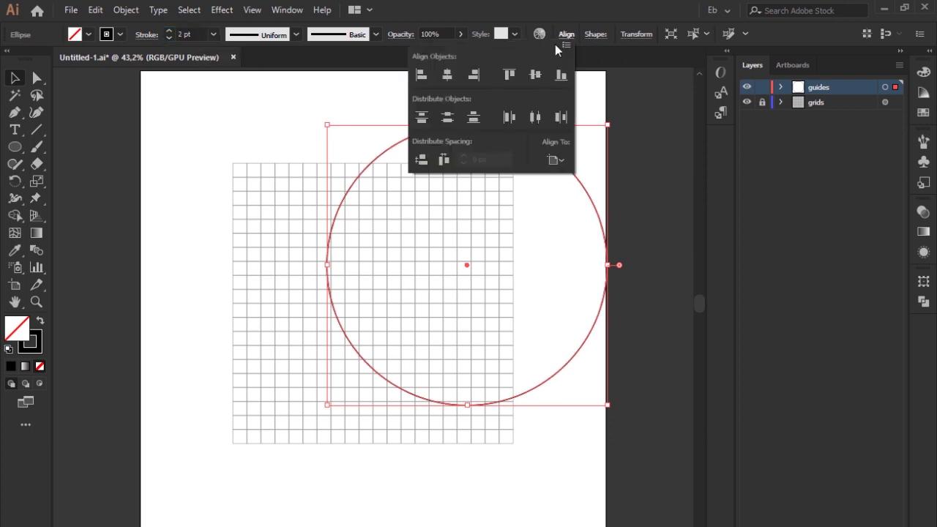
{"action": "left_click", "coordinate": [534, 79]}
{"action": "left_click", "coordinate": [447, 74]}
{"action": "left_click", "coordinate": [298, 111]}
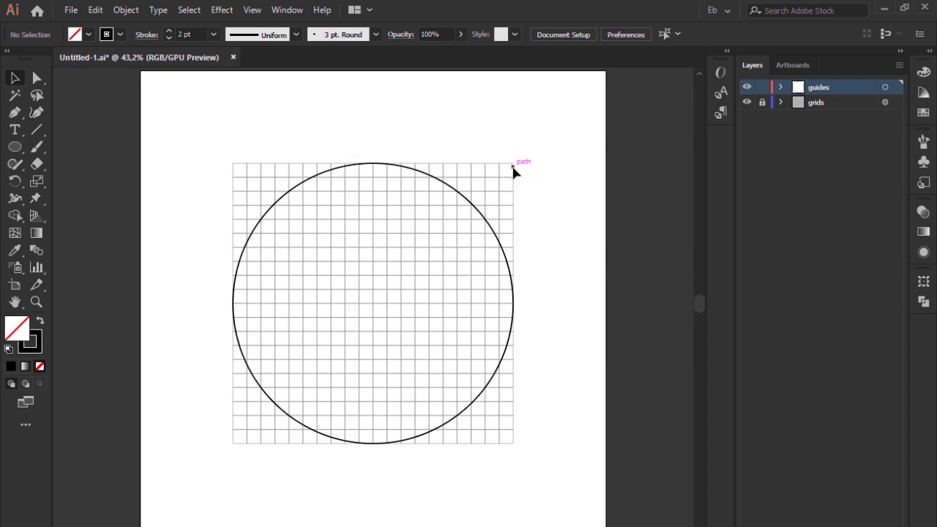
Add two concentric copies of the circle, each scaled about the center to a radius three grid cells smaller than the previous one.
{"action": "left_click", "coordinate": [386, 208]}
{"action": "key", "text": "ctrl+c"}
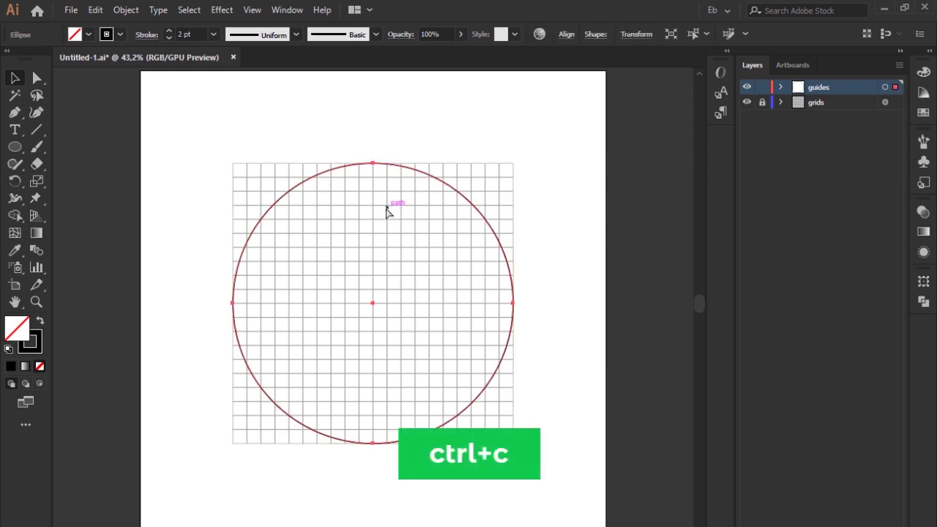
{"action": "key", "text": "ctrl+shift+v"}
{"action": "left_click_drag", "start_coordinate": [373, 162], "coordinate": [374, 203]}
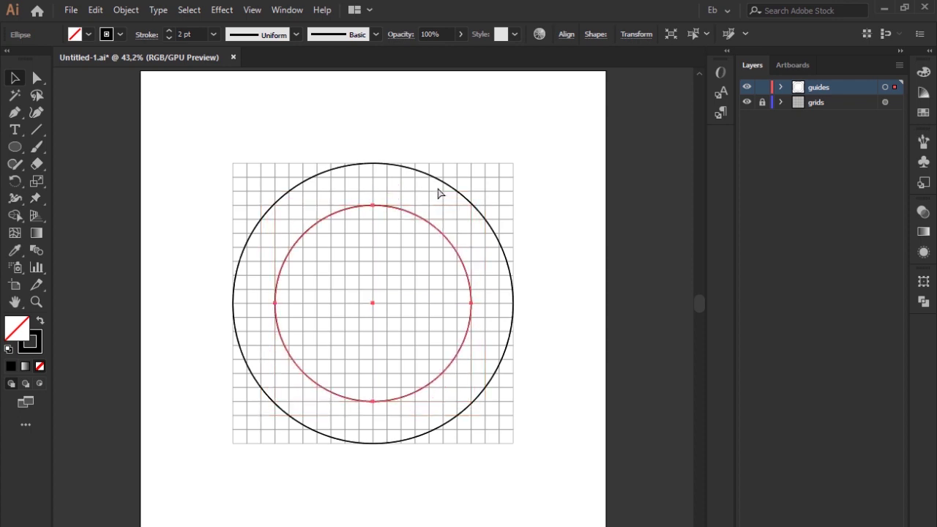
{"action": "left_click_drag", "start_coordinate": [374, 206], "coordinate": [373, 247]}
{"action": "left_click", "coordinate": [520, 127]}
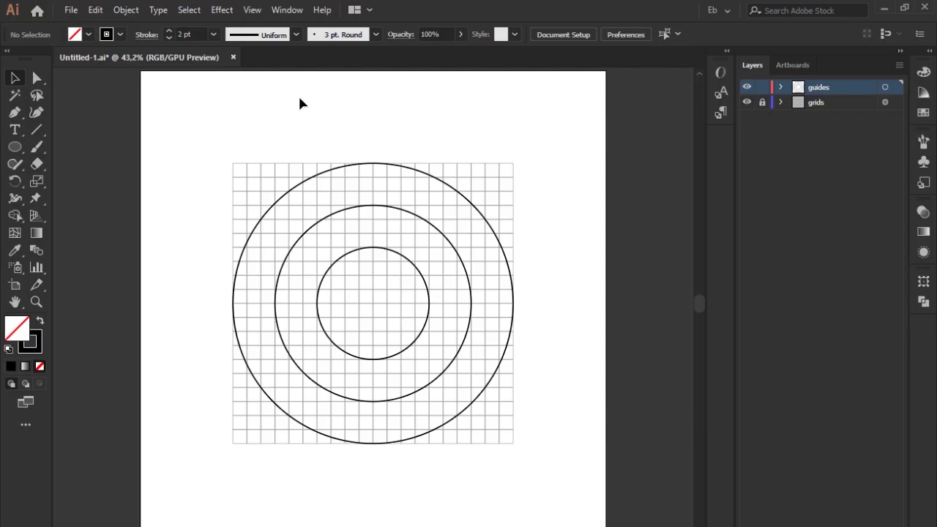
Draw a 45° diagonal line through the circles' common center, extending slightly past the grid corners at both ends.
{"action": "key", "text": "backslash"}
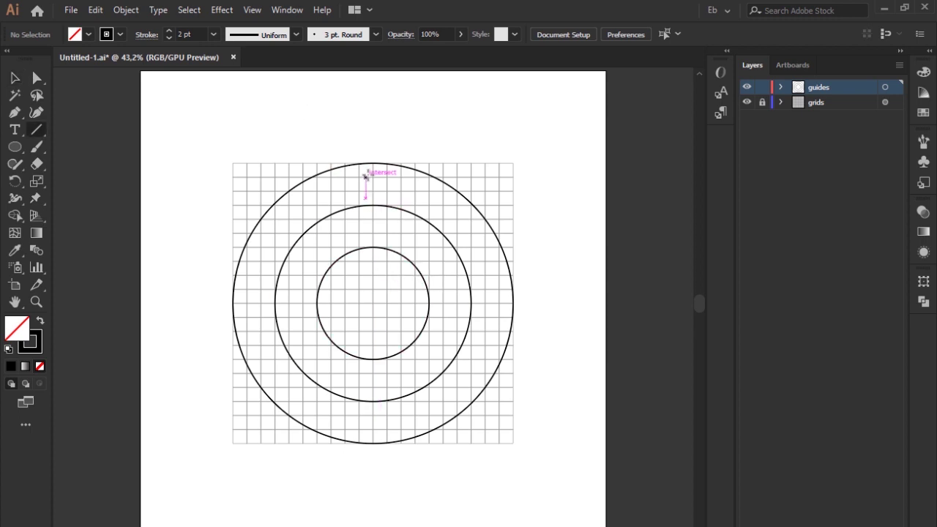
{"action": "key", "text": "ctrl+y"}
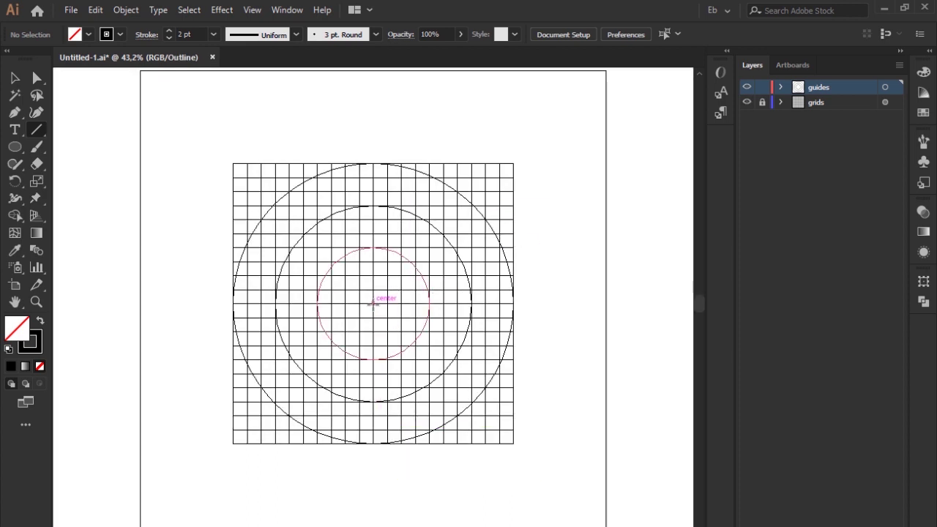
{"action": "key", "text": "ctrl+y"}
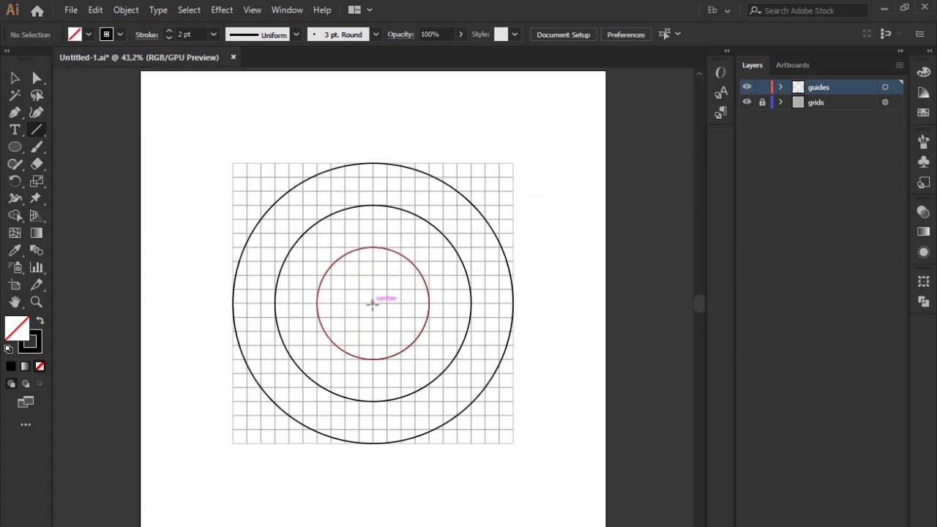
{"action": "left_click_drag", "start_coordinate": [373, 303], "coordinate": [526, 148]}
{"action": "key", "text": "v"}
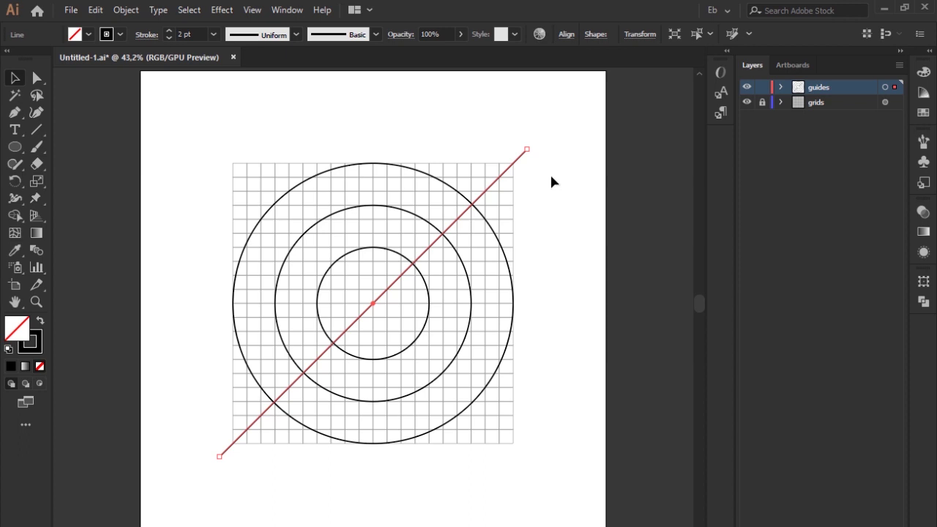
{"action": "left_click", "coordinate": [552, 180]}
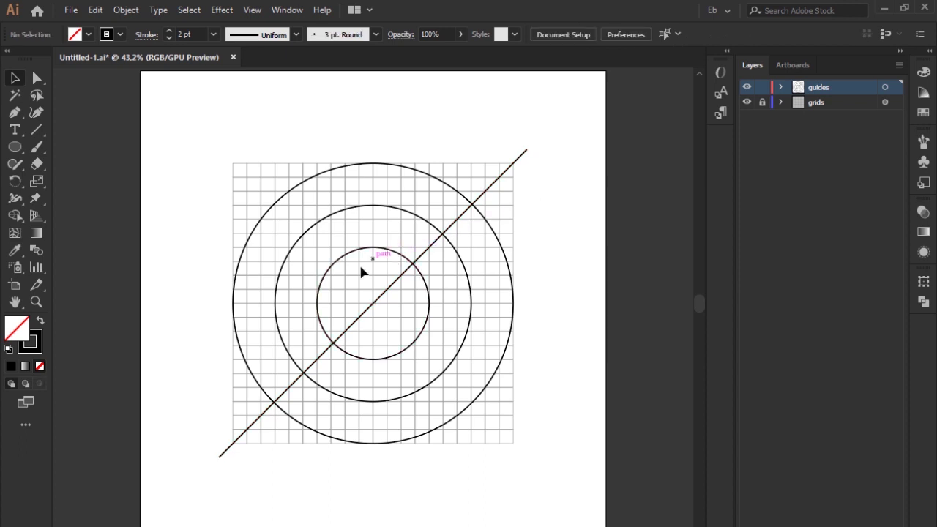
Switch to the browser to examine the Shortwood logo on the Logobook page, and return to Illustrator.
{"action": "left_click", "coordinate": [371, 162]}
{"action": "left_click", "coordinate": [373, 115]}
{"action": "key", "text": "alt+Tab"}
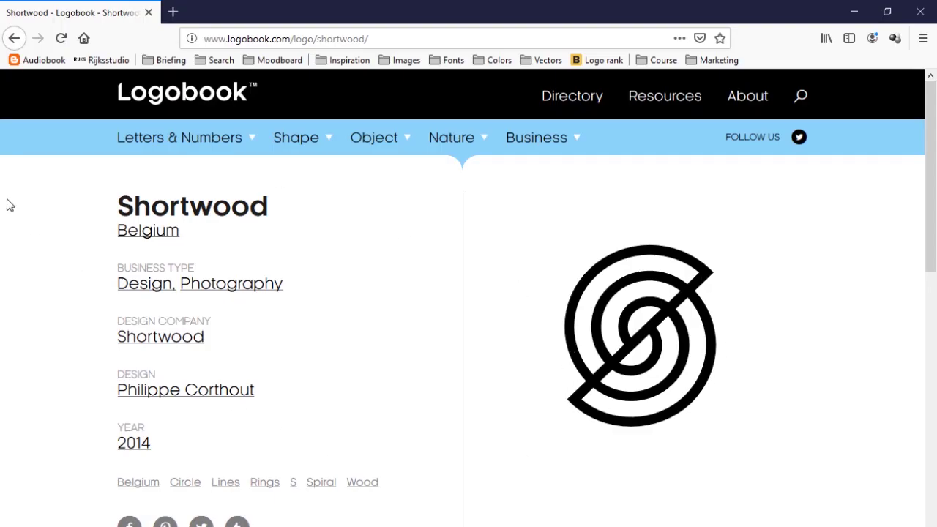
{"action": "key", "text": "alt+Tab"}
Check the width and height of the innermost circle.
{"action": "left_click", "coordinate": [358, 248]}
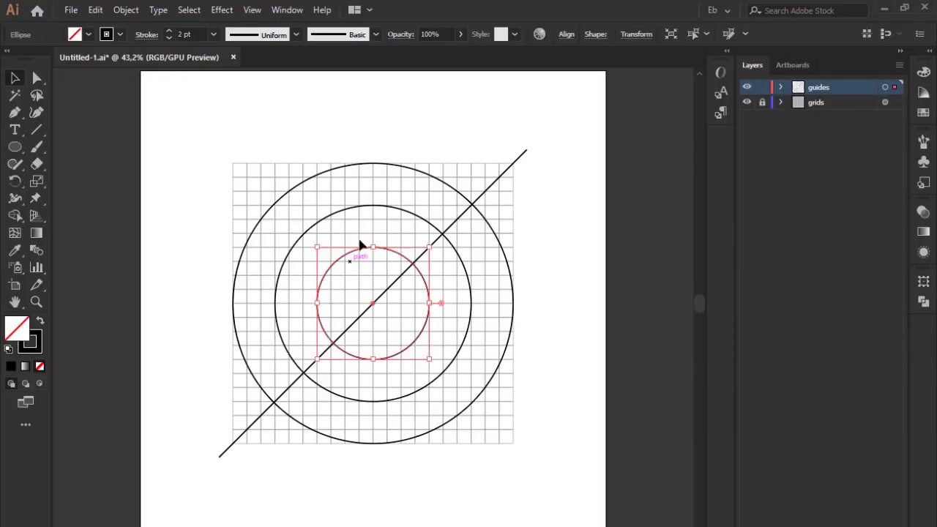
{"action": "left_click", "coordinate": [637, 34]}
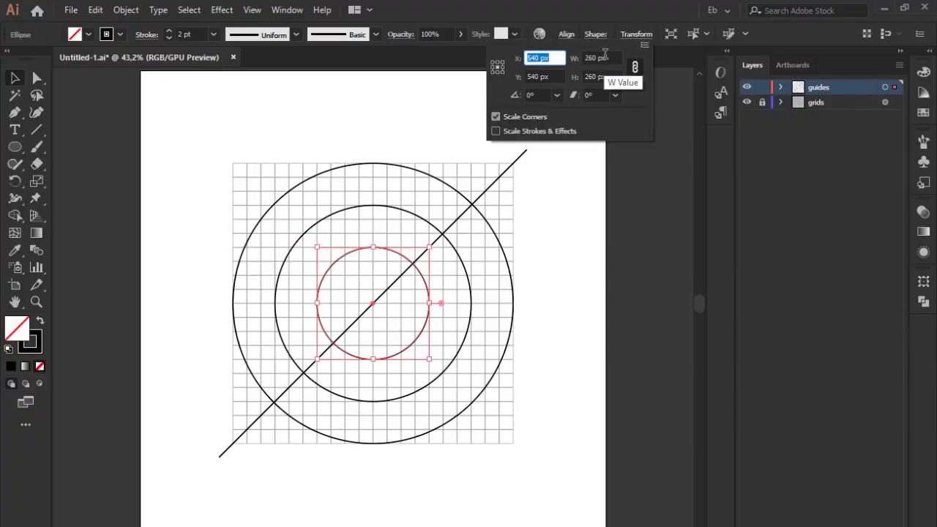
{"action": "left_click", "coordinate": [585, 245]}
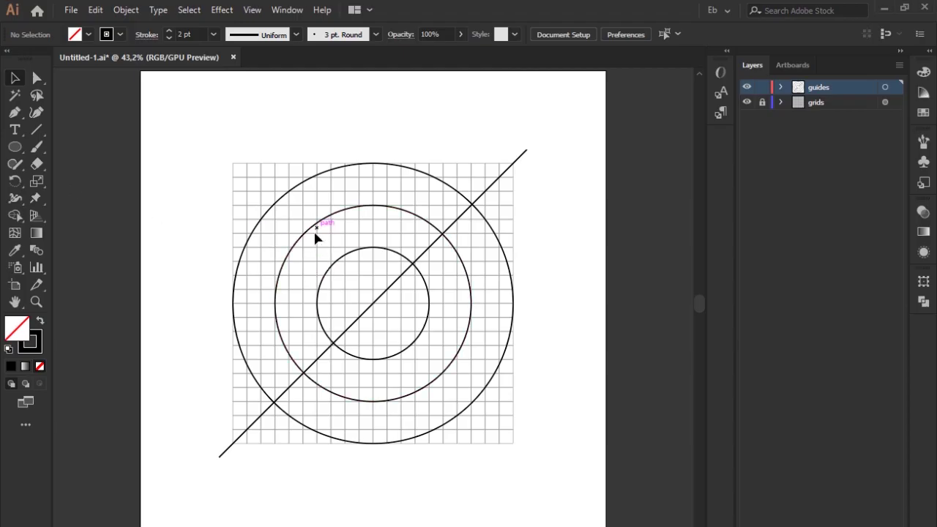
Try to place a copy of the innermost circle farther down the diagonal by eye, and delete the copy.
{"action": "left_click_drag", "start_coordinate": [352, 261], "coordinate": [331, 286]}
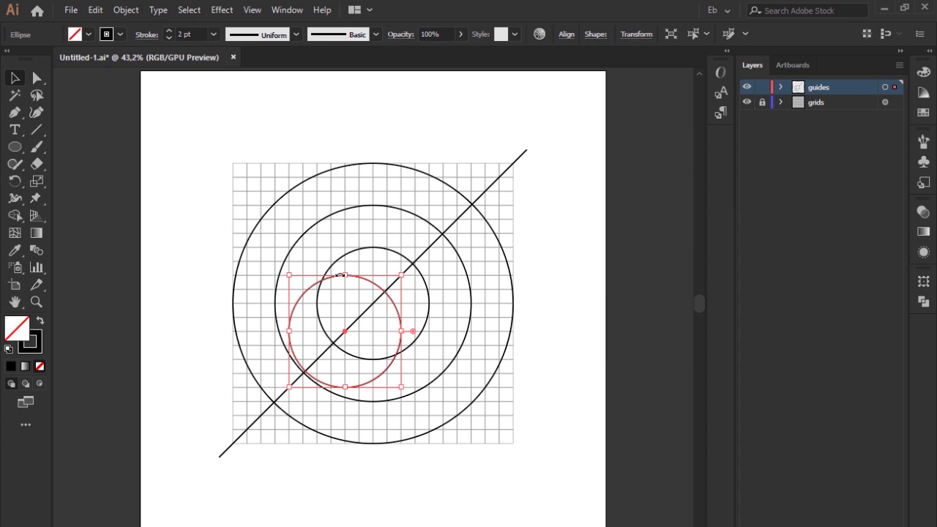
{"action": "key", "text": "Delete"}
Draw a 260 × 260 px helper circle centered on the lower intersection of the middle circle and the diagonal line.
{"action": "key", "text": "l"}
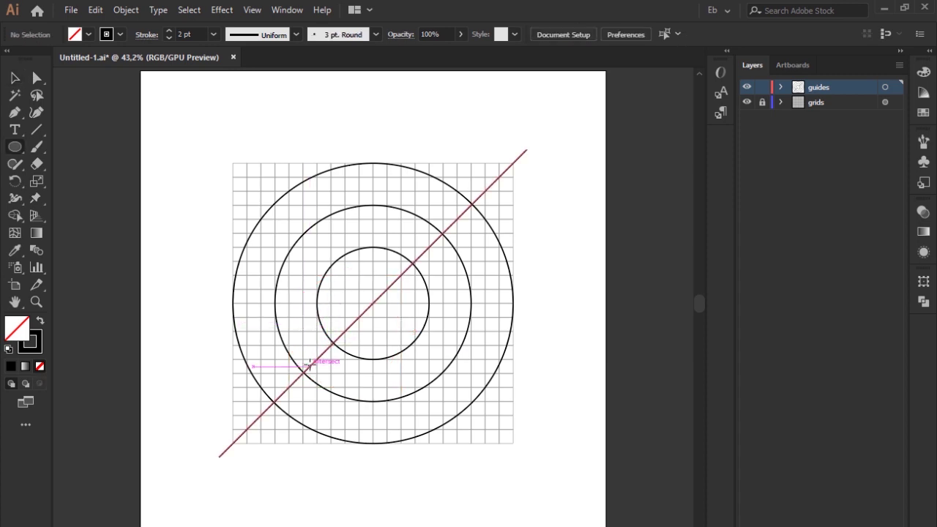
{"action": "key", "text": "l"}
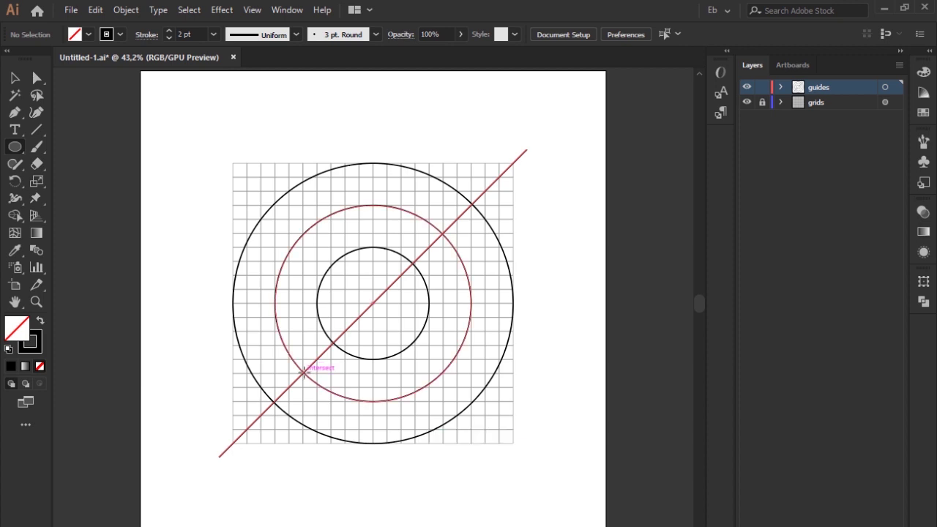
{"action": "left_click", "coordinate": [303, 372]}
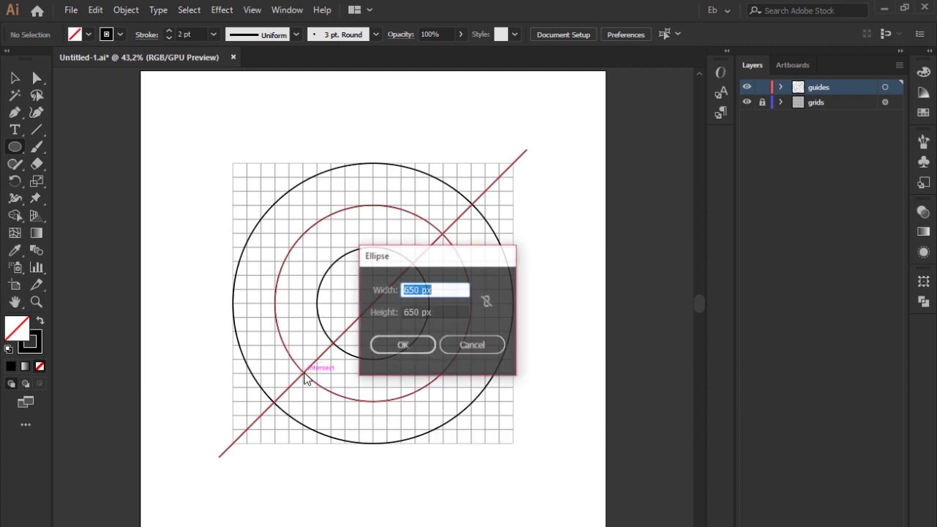
{"action": "type", "text": "260"}
{"action": "key", "text": "Tab"}
{"action": "type", "text": "260"}
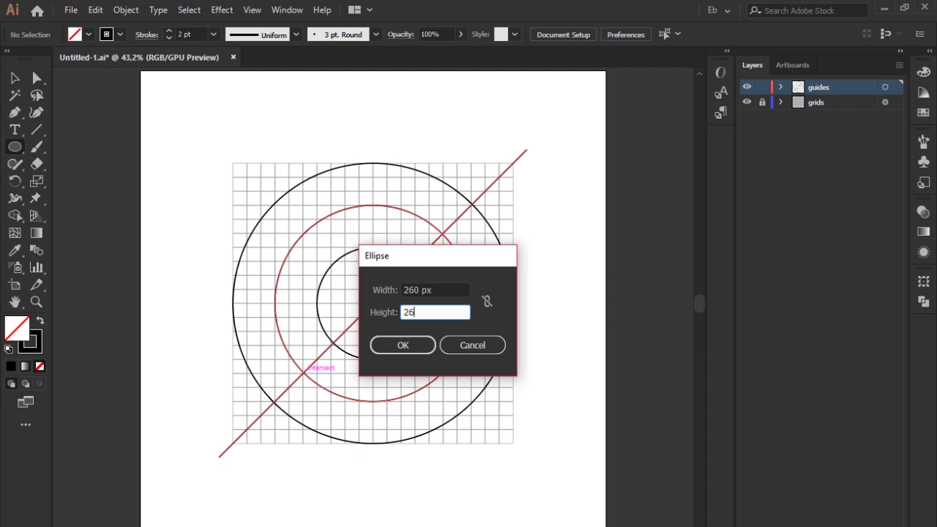
{"action": "key", "text": "Return"}
{"action": "key", "text": "v"}
{"action": "left_click", "coordinate": [347, 315]}
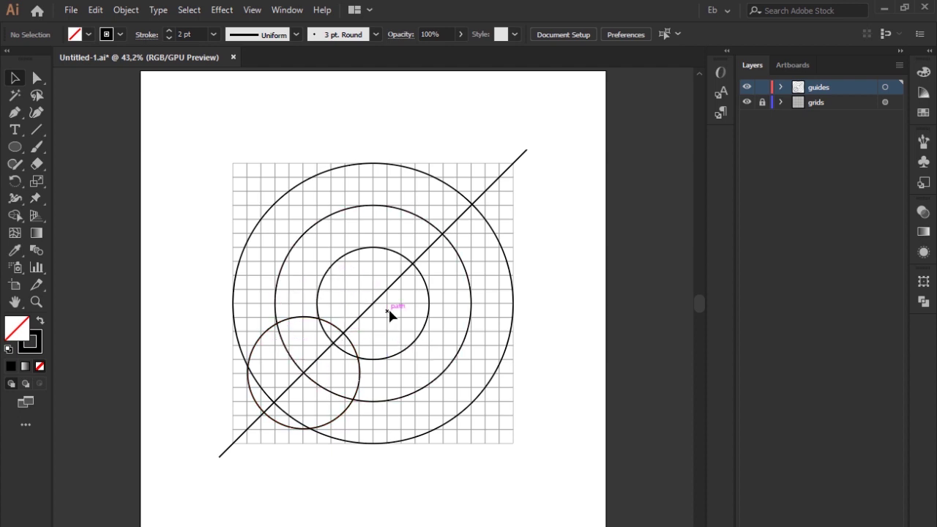
Draw a 260 × 260 px circle centered on the upper intersection of the helper circle and the diagonal, and delete the helper circle.
{"action": "key", "text": "l"}
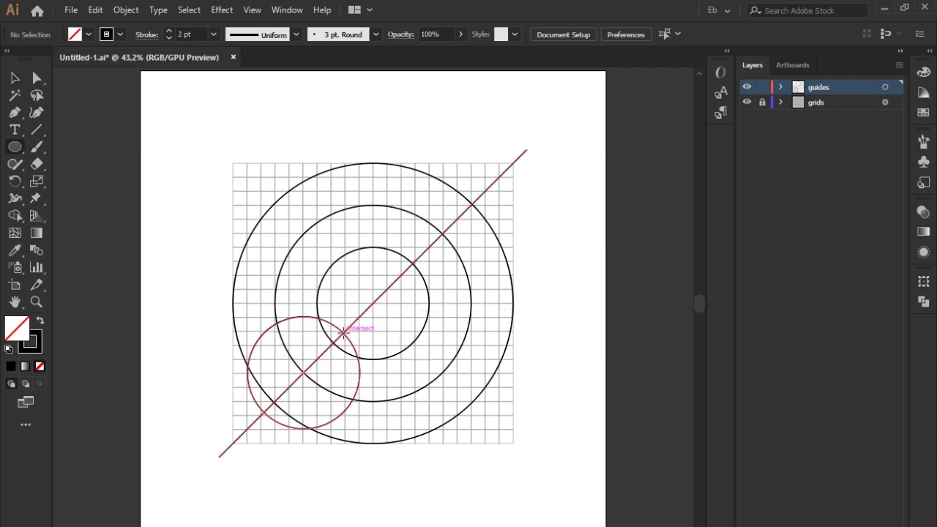
{"action": "left_click", "coordinate": [344, 332]}
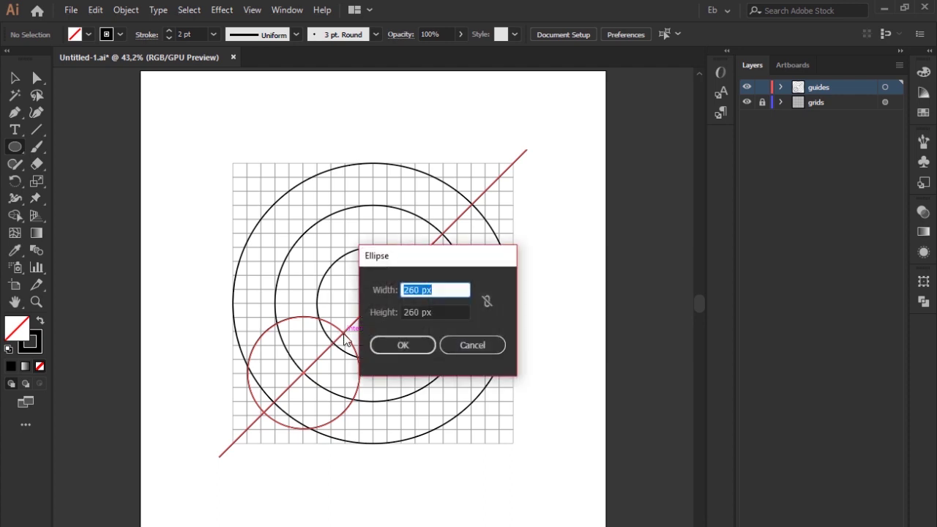
{"action": "key", "text": "Return"}
{"action": "key", "text": "v"}
{"action": "left_click", "coordinate": [270, 327]}
{"action": "key", "text": "Delete"}
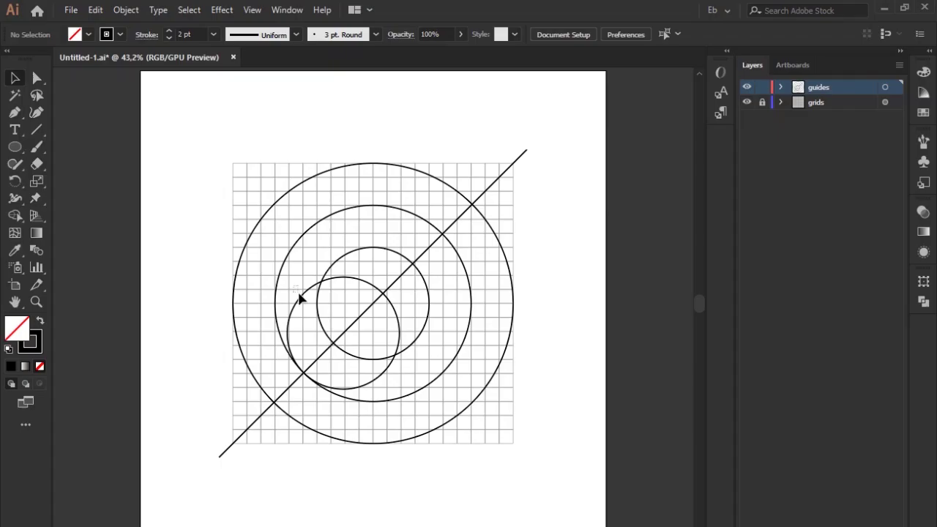
Set the stroke color of the new off-center 260 px circle to red.
{"action": "left_click", "coordinate": [302, 298]}
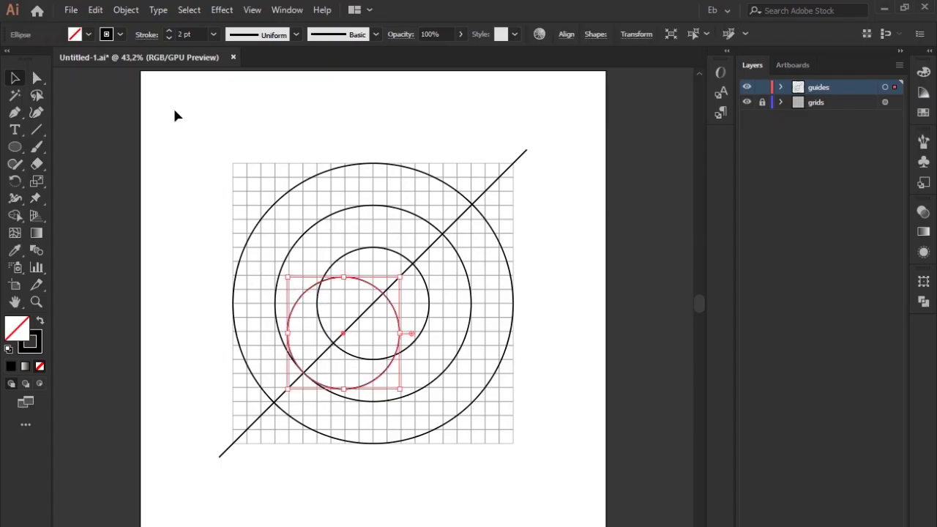
{"action": "left_click", "coordinate": [120, 35]}
{"action": "left_click", "coordinate": [49, 58]}
{"action": "left_click", "coordinate": [267, 129]}
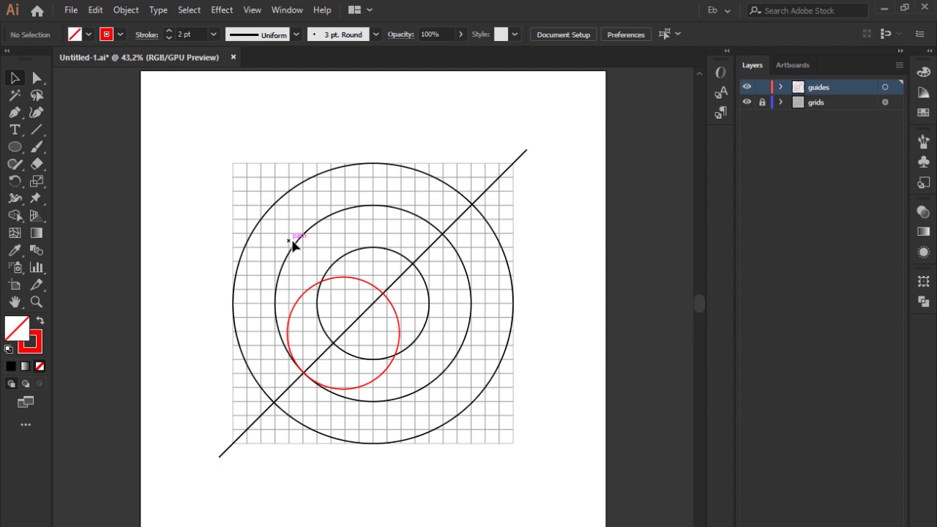
Duplicate the middle concentric circle, and center the copy on the red circle vertically and horizontally with the red circle as key object.
{"action": "left_click", "coordinate": [344, 279]}
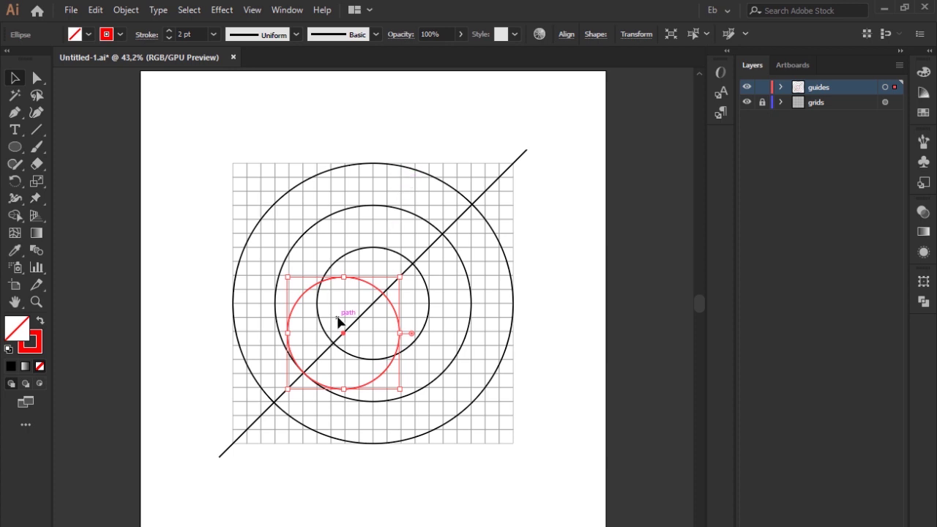
{"action": "left_click_drag", "start_coordinate": [358, 206], "coordinate": [340, 228]}
{"action": "left_click", "coordinate": [362, 284], "text": "shift"}
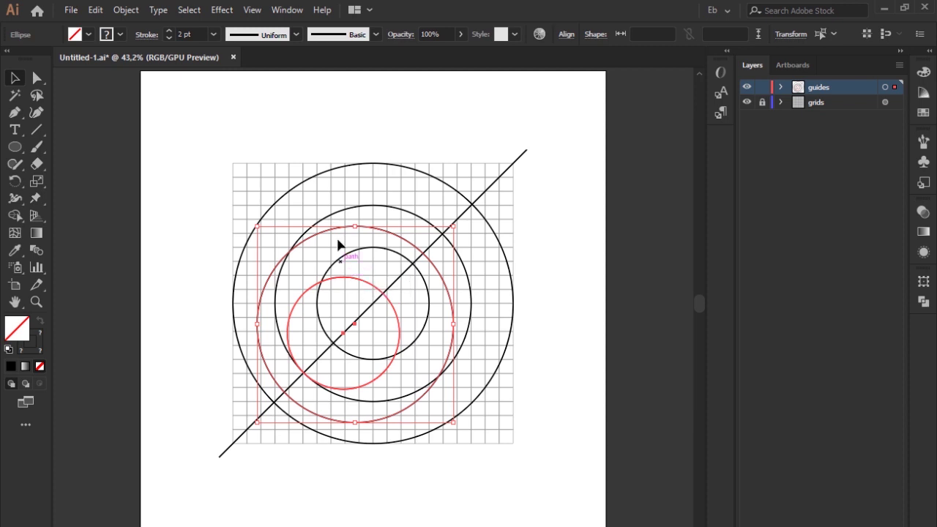
{"action": "left_click", "coordinate": [359, 278]}
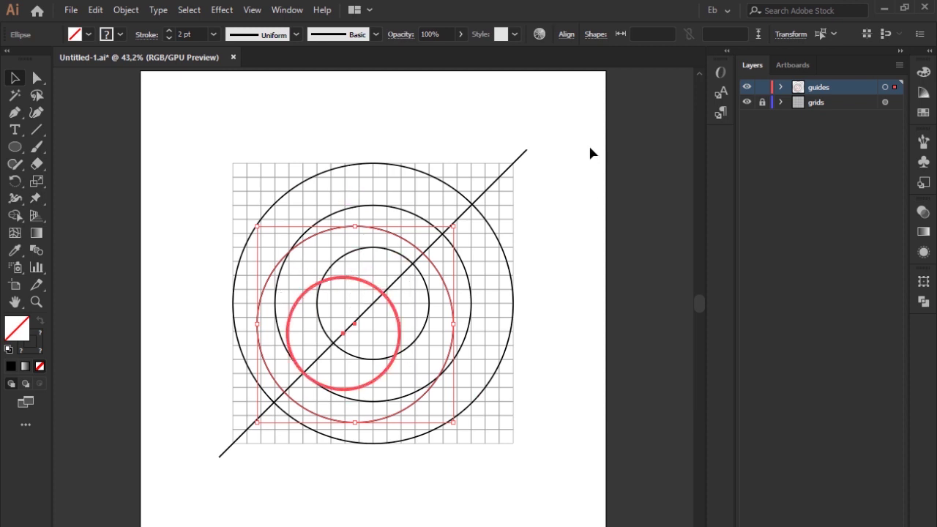
{"action": "left_click", "coordinate": [565, 34]}
{"action": "left_click", "coordinate": [535, 74]}
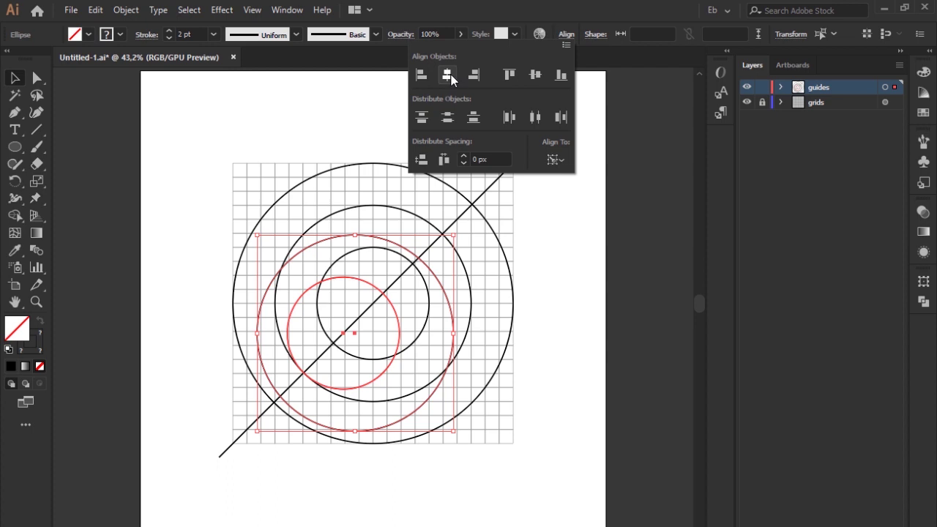
{"action": "left_click", "coordinate": [447, 74]}
{"action": "left_click", "coordinate": [561, 232]}
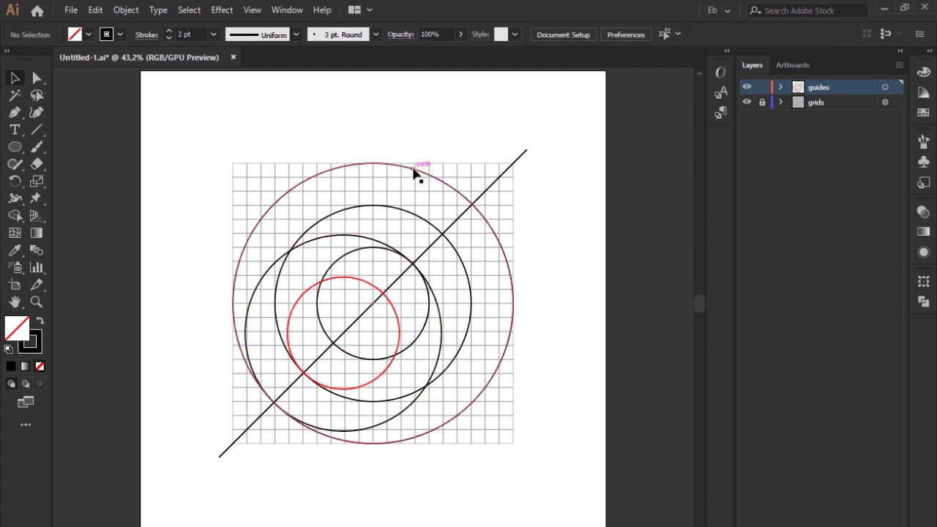
Match the off-center copy of the middle circle to the small red circle's red stroke with the Eyedropper.
{"action": "left_click", "coordinate": [329, 238]}
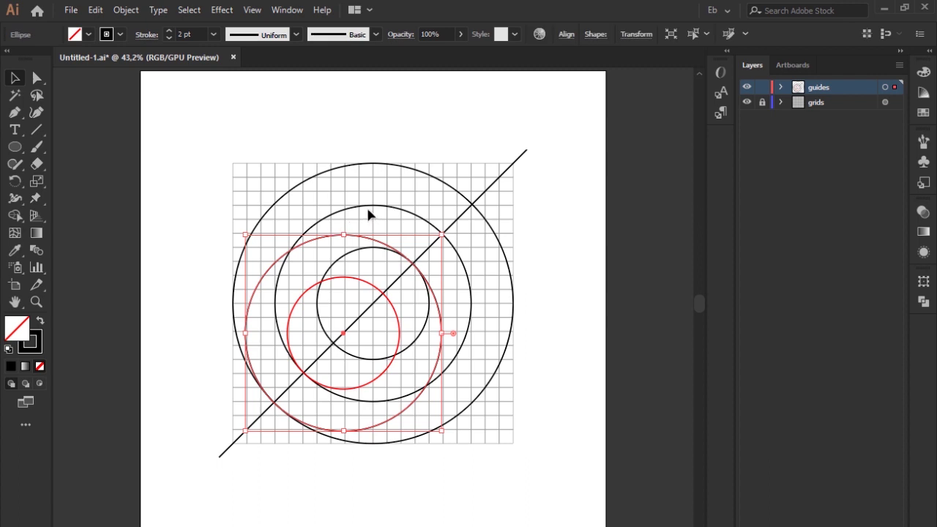
{"action": "key", "text": "i"}
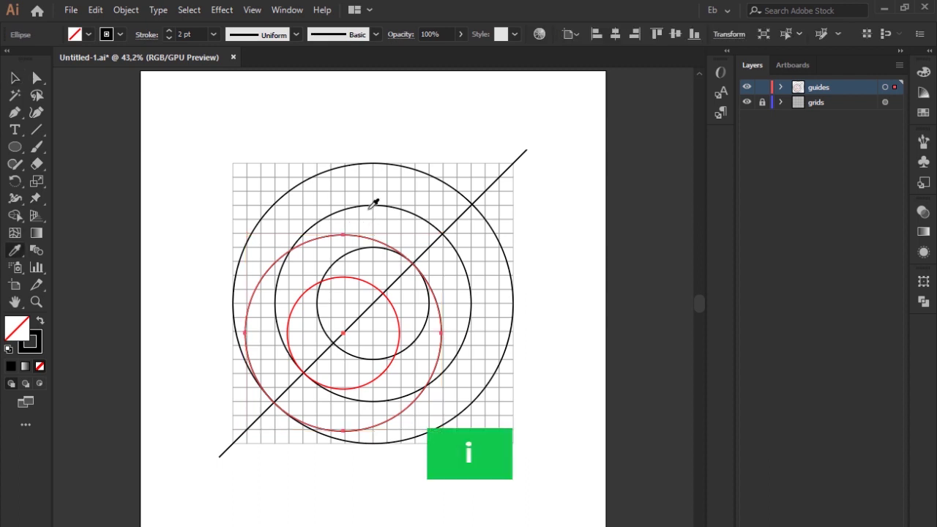
{"action": "left_click", "coordinate": [311, 287]}
{"action": "key", "text": "v"}
{"action": "left_click", "coordinate": [371, 227]}
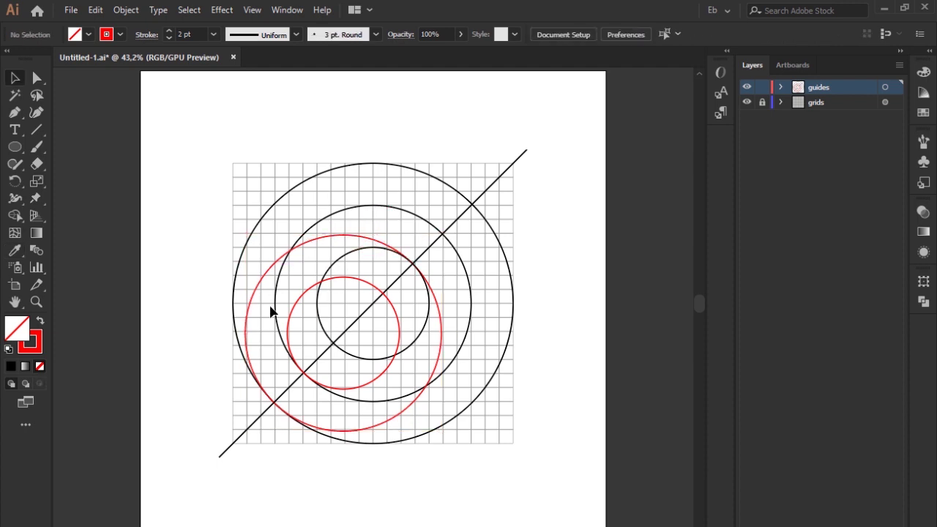
Duplicate the outermost black circle, and center the copy vertically and horizontally on the middle red circle as key object.
{"action": "left_click_drag", "start_coordinate": [427, 175], "coordinate": [394, 208]}
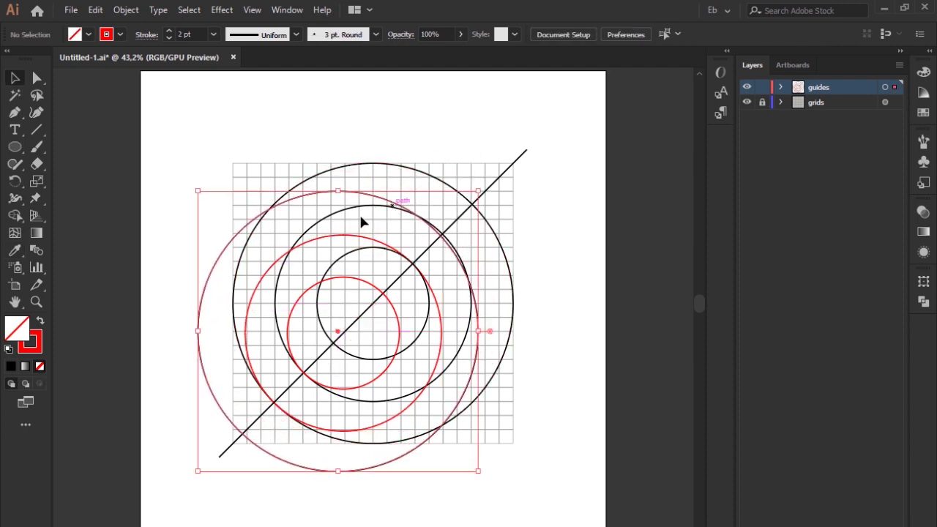
{"action": "left_click", "coordinate": [318, 243]}
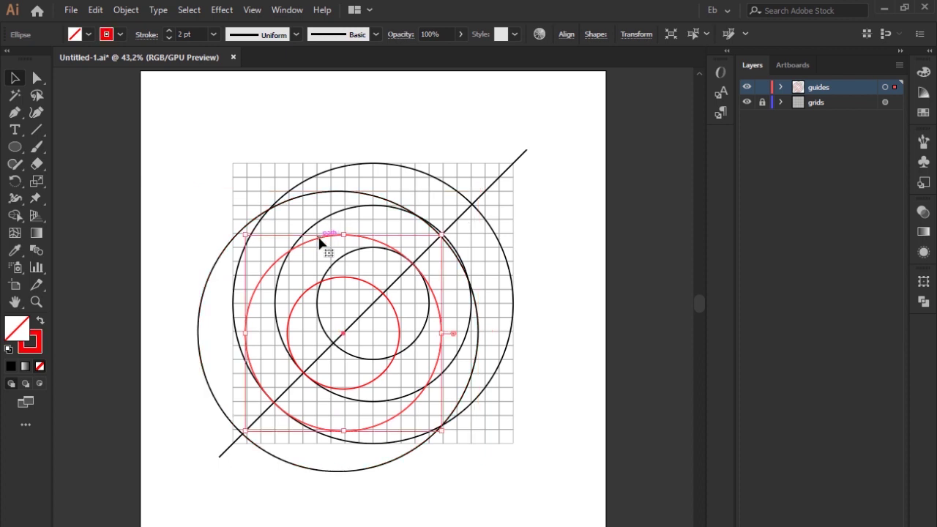
{"action": "left_click", "coordinate": [328, 195], "text": "shift"}
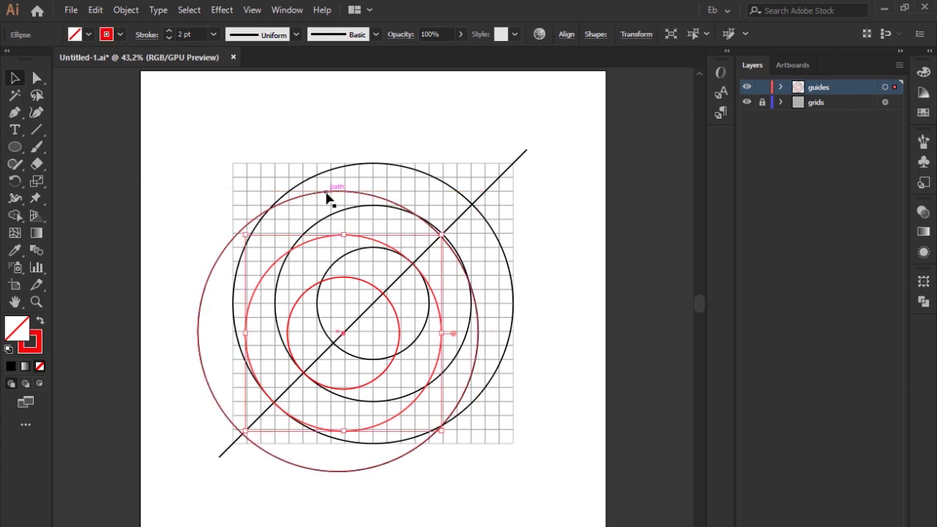
{"action": "left_click", "coordinate": [320, 241]}
{"action": "left_click", "coordinate": [565, 39]}
{"action": "left_click", "coordinate": [539, 75]}
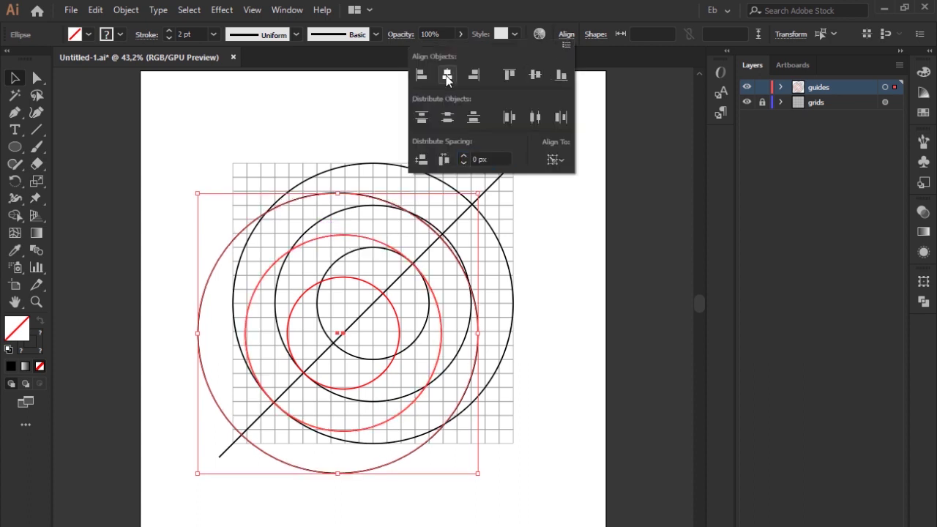
{"action": "left_click", "coordinate": [448, 79]}
{"action": "left_click", "coordinate": [575, 217]}
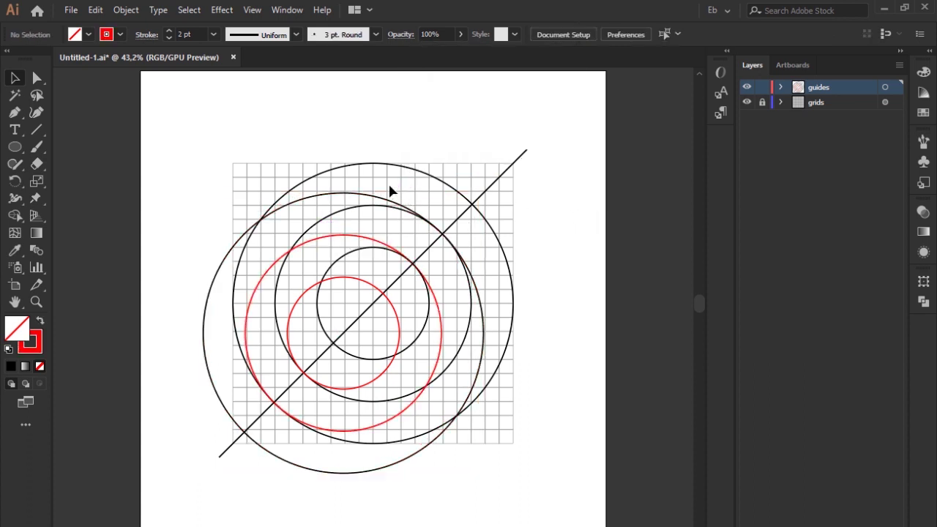
Give the largest off-center circle the same red stroke as the middle red circle using the Eyedropper.
{"action": "left_click", "coordinate": [334, 203]}
{"action": "key", "text": "i"}
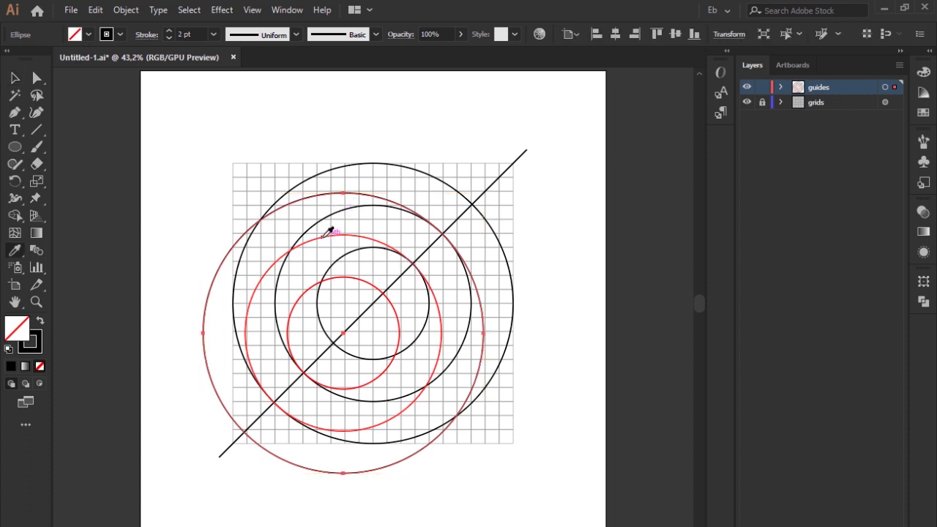
{"action": "left_click", "coordinate": [323, 235]}
{"action": "key", "text": "v"}
{"action": "left_click", "coordinate": [578, 199]}
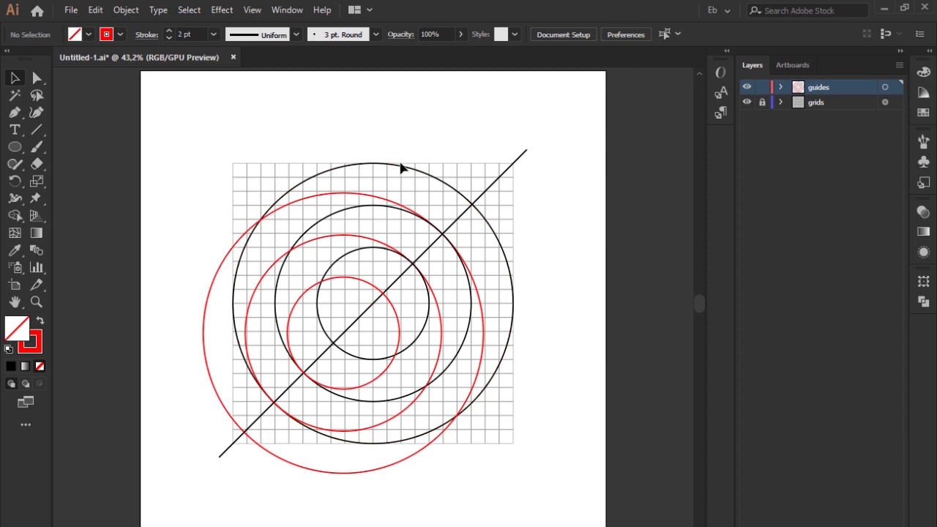
Try a 50 pt stroke on the outermost black circle, and return it to a thin 2 pt stroke.
{"action": "left_click", "coordinate": [411, 183]}
{"action": "scroll", "coordinate": [189, 35], "scroll_direction": "up", "scroll_amount": 5}
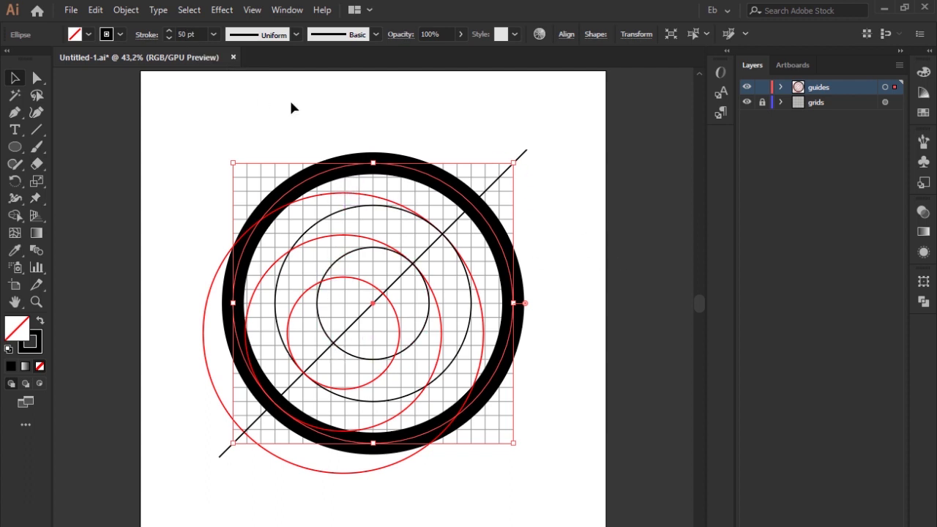
{"action": "left_click", "coordinate": [204, 34]}
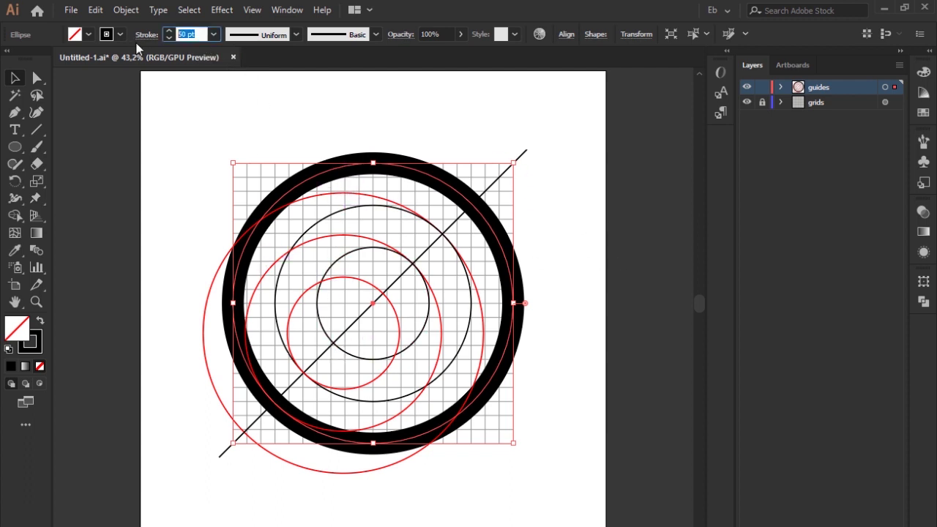
{"action": "type", "text": "1"}
{"action": "key", "text": "Return"}
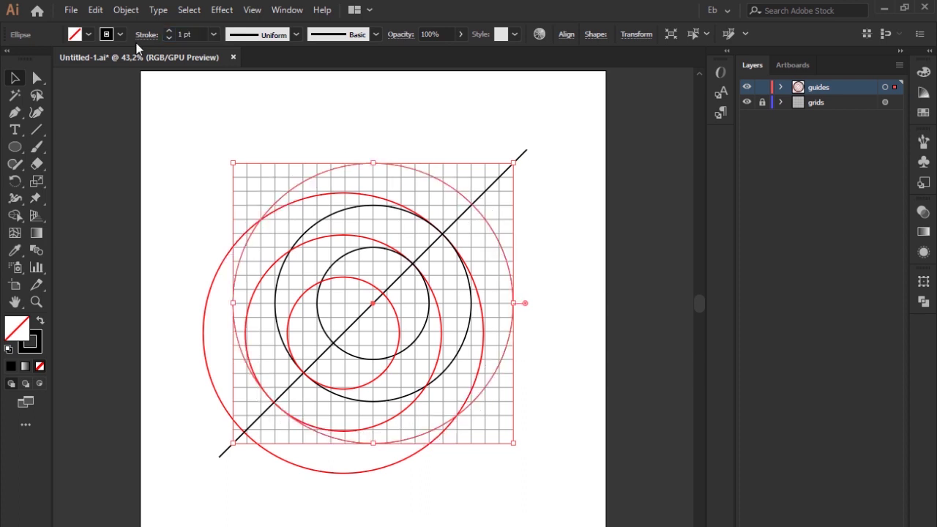
{"action": "left_click_drag", "start_coordinate": [193, 33], "coordinate": [140, 43]}
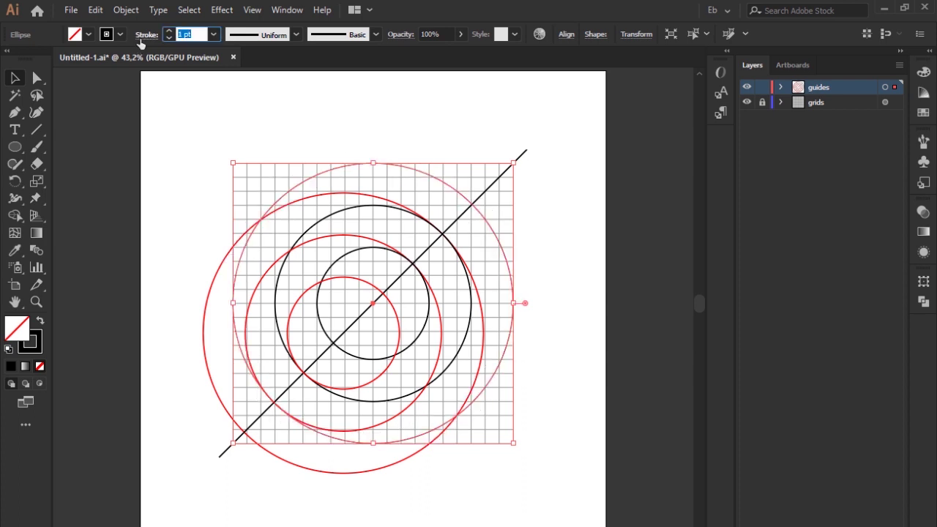
{"action": "left_click", "coordinate": [265, 119]}
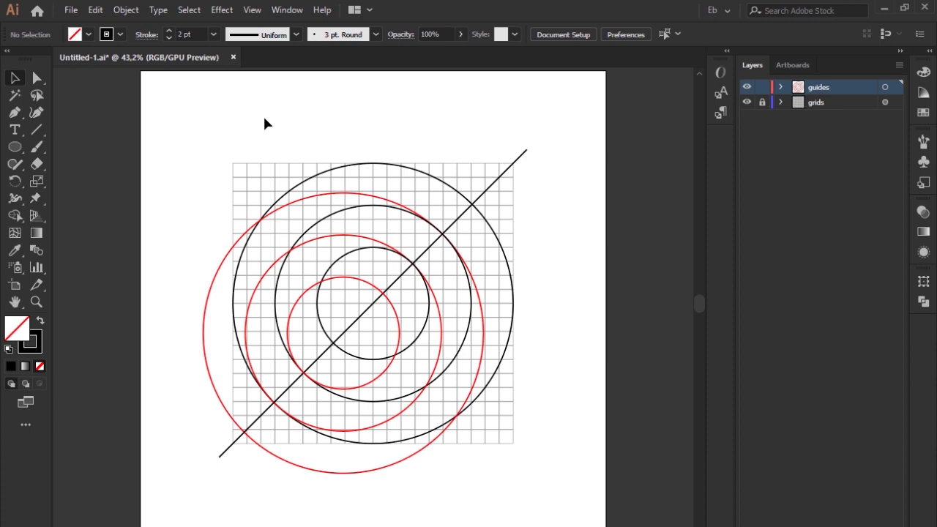
Try a 30 pt stroke on the outermost black circle, and reset its stroke to 2 pt.
{"action": "left_click", "coordinate": [396, 165]}
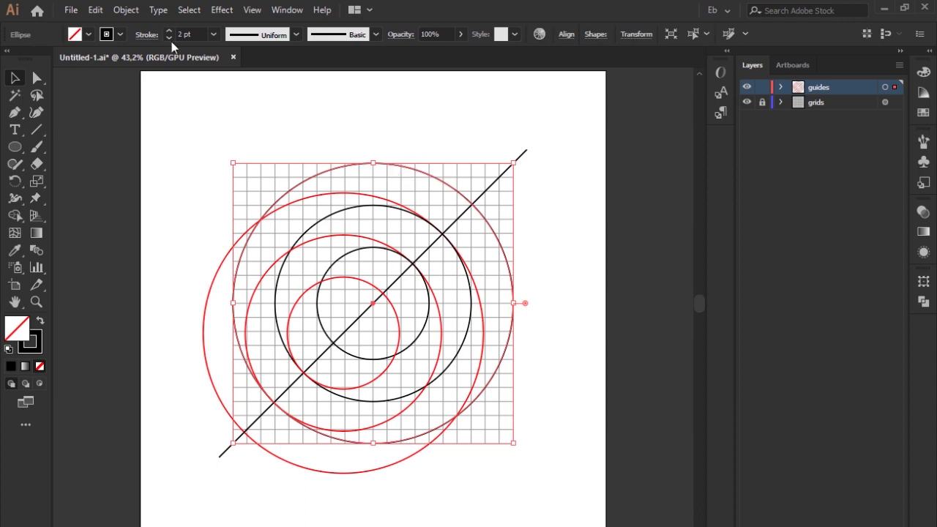
{"action": "left_click", "coordinate": [198, 32]}
{"action": "key", "text": "Return"}
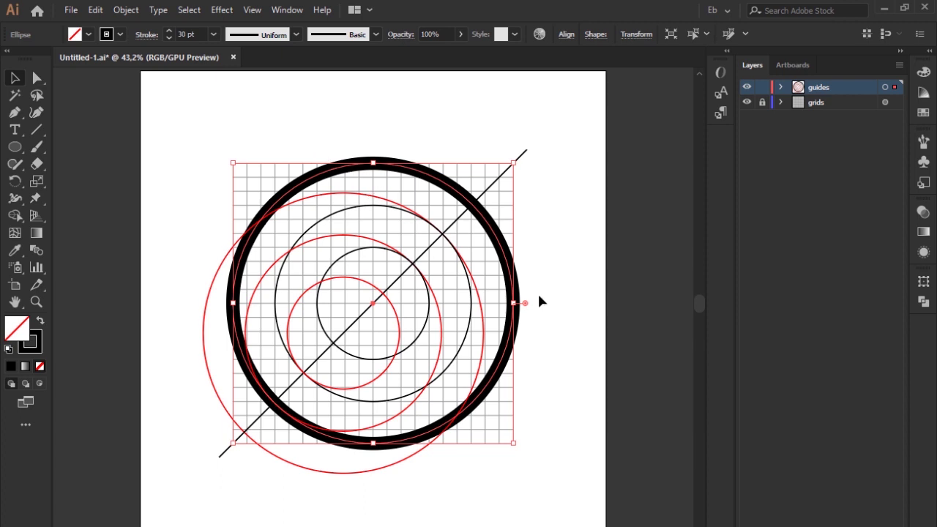
{"action": "left_click_drag", "start_coordinate": [196, 34], "coordinate": [134, 45]}
{"action": "type", "text": "2"}
{"action": "key", "text": "Return"}
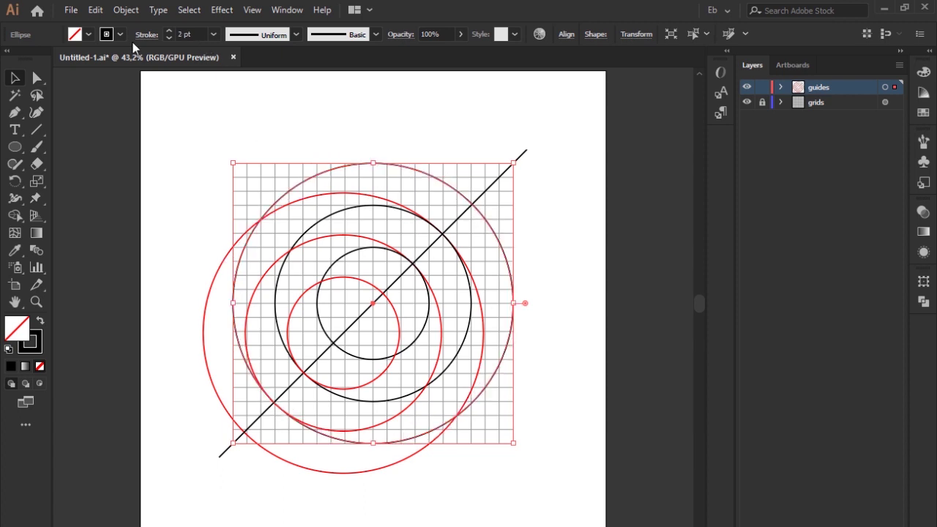
{"action": "left_click", "coordinate": [305, 102]}
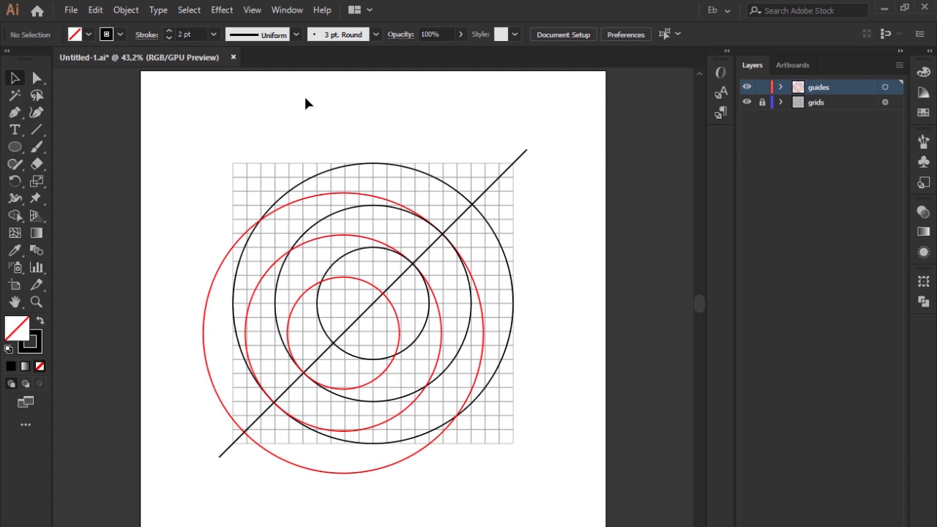
Try a smaller concentric copy one grid cell inside the outermost black circle, and delete the circle and its copy from the trial.
{"action": "left_click_drag", "start_coordinate": [379, 156], "coordinate": [396, 170]}
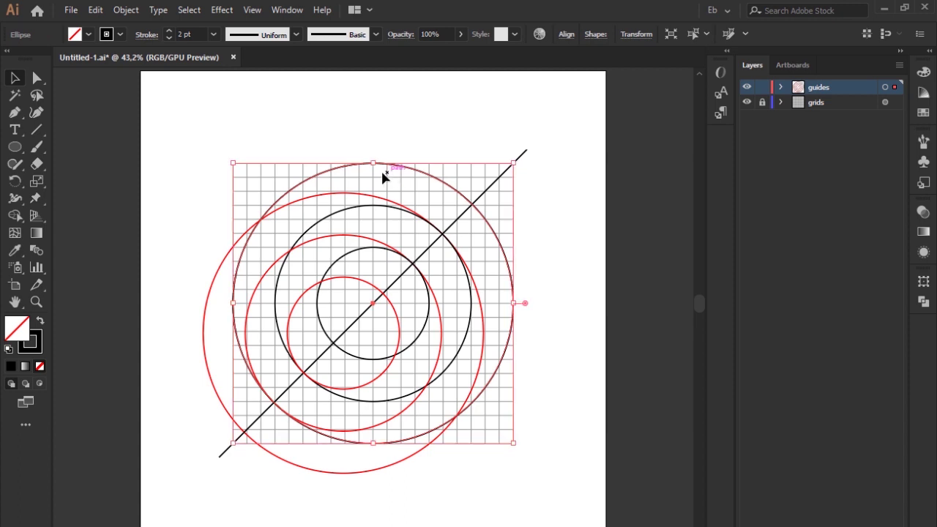
{"action": "left_click_drag", "start_coordinate": [374, 162], "coordinate": [406, 193]}
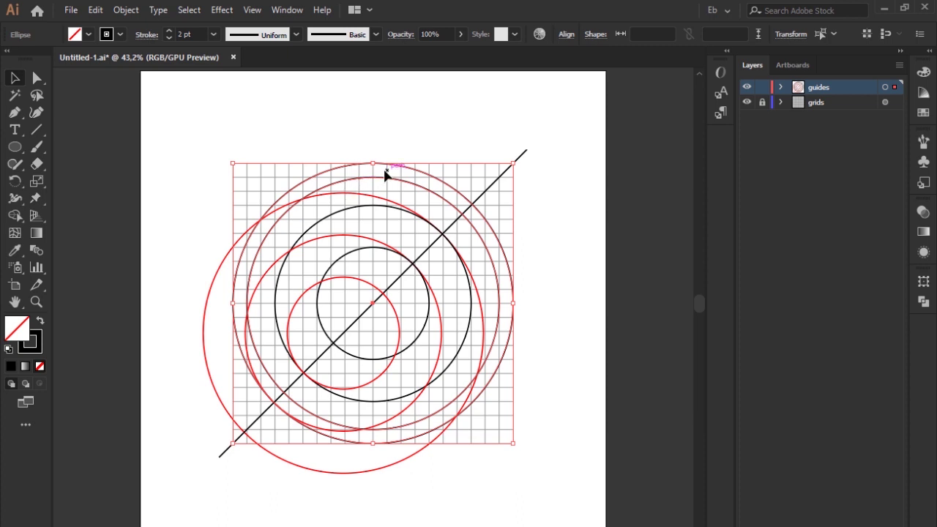
{"action": "left_click", "coordinate": [401, 186]}
{"action": "key", "text": "Delete"}
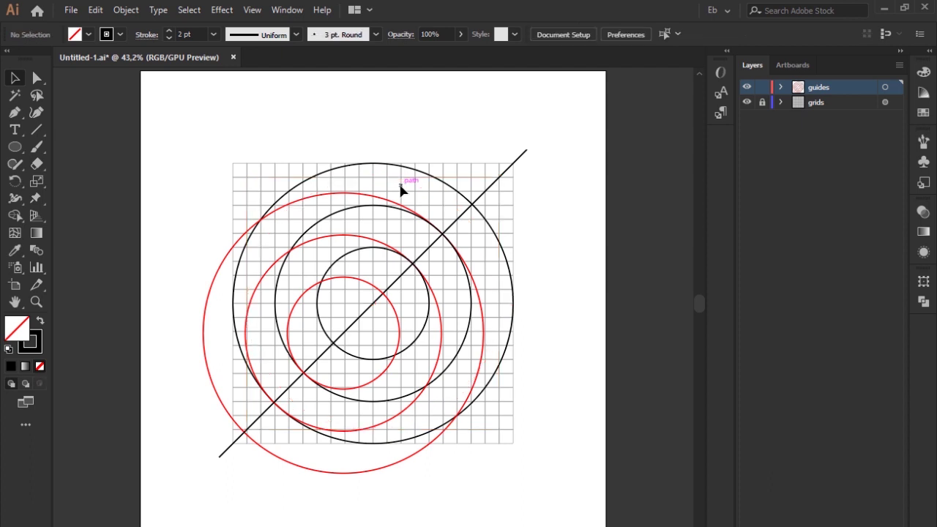
Select all circles without the diagonal line, preview Offset Path at -60, 30 and 50 px, and cancel the offset.
{"action": "left_click_drag", "start_coordinate": [322, 151], "coordinate": [373, 308]}
{"action": "left_click", "coordinate": [395, 127]}
{"action": "key", "text": "ctrl+a"}
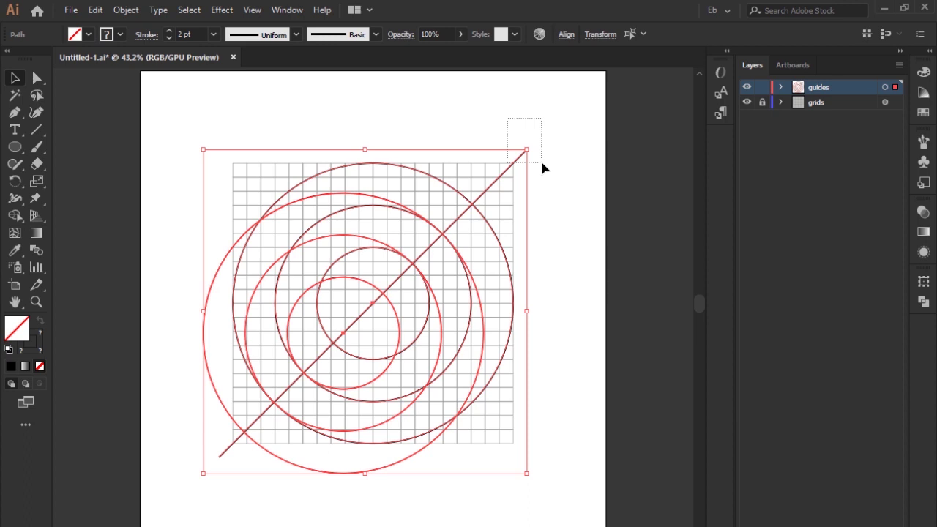
{"action": "left_click_drag", "start_coordinate": [542, 168], "coordinate": [536, 150]}
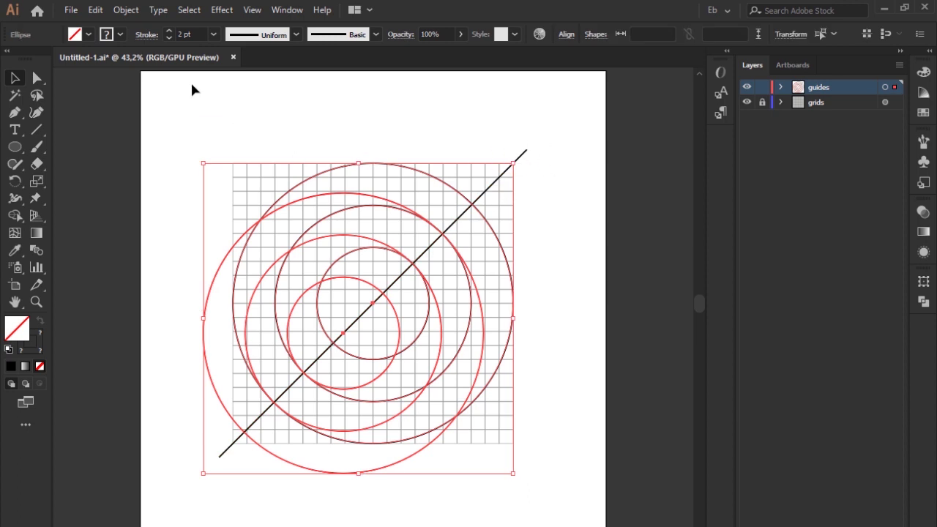
{"action": "left_click", "coordinate": [134, 11]}
{"action": "mouse_move", "coordinate": [238, 333]}
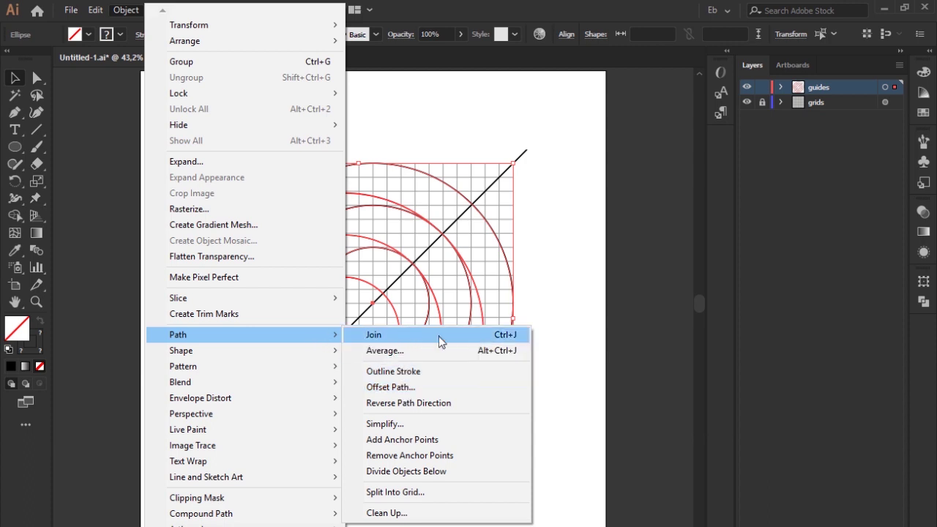
{"action": "left_click", "coordinate": [415, 394]}
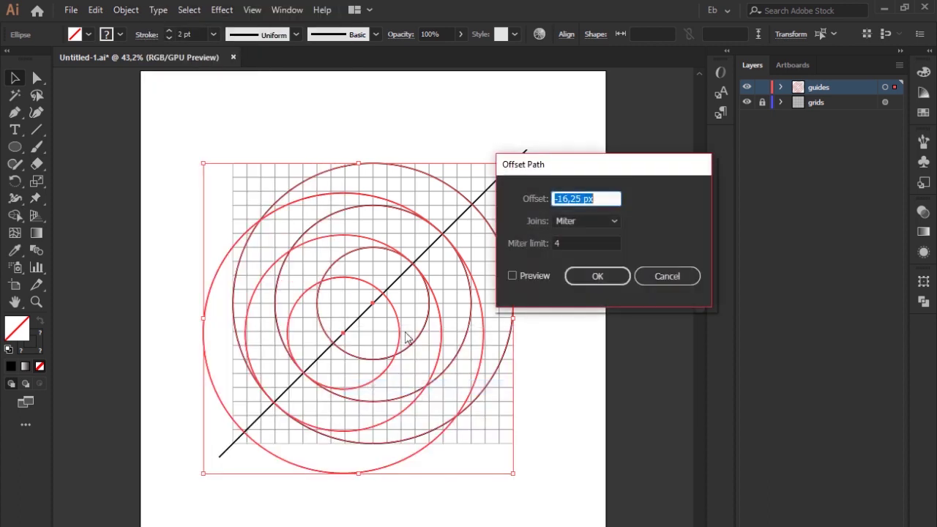
{"action": "left_click", "coordinate": [532, 278]}
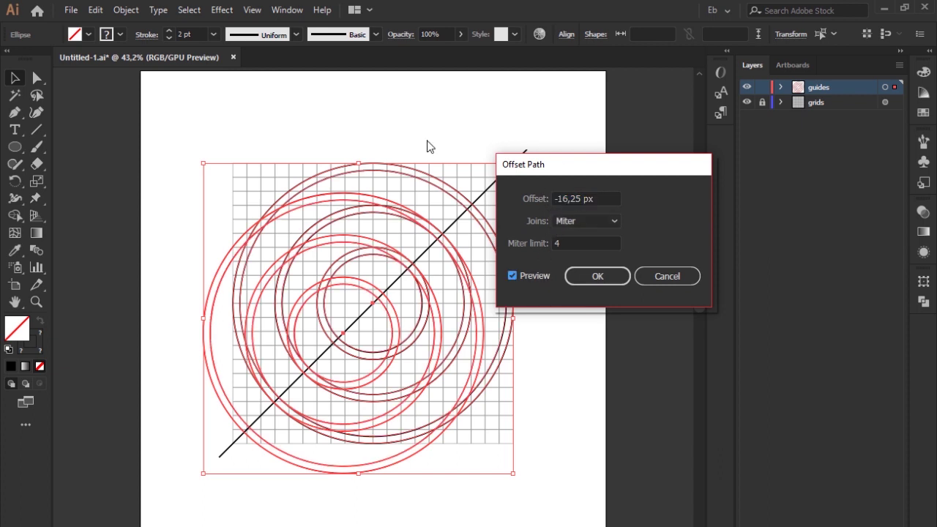
{"action": "scroll", "coordinate": [604, 199], "scroll_direction": "down", "scroll_amount": 2}
{"action": "scroll", "coordinate": [604, 199], "scroll_direction": "down", "scroll_amount": 3}
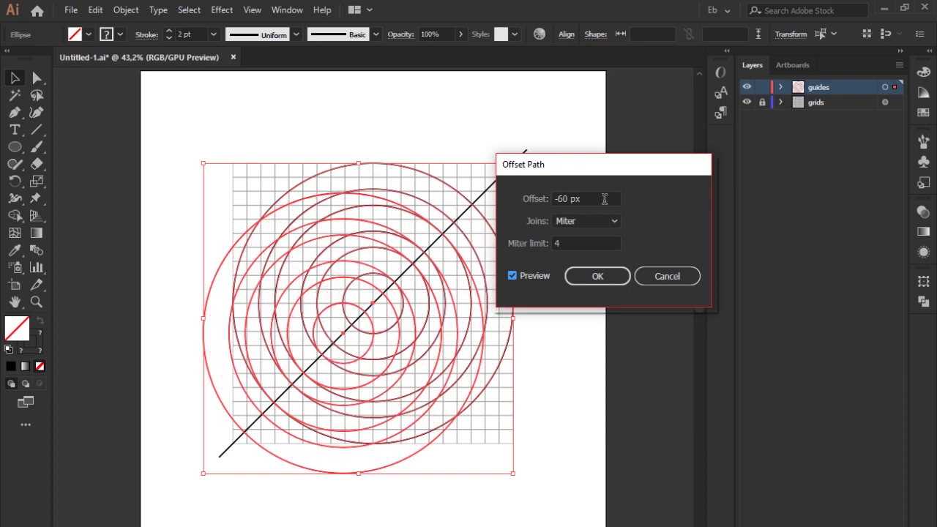
{"action": "scroll", "coordinate": [586, 198], "scroll_direction": "up", "scroll_amount": 11}
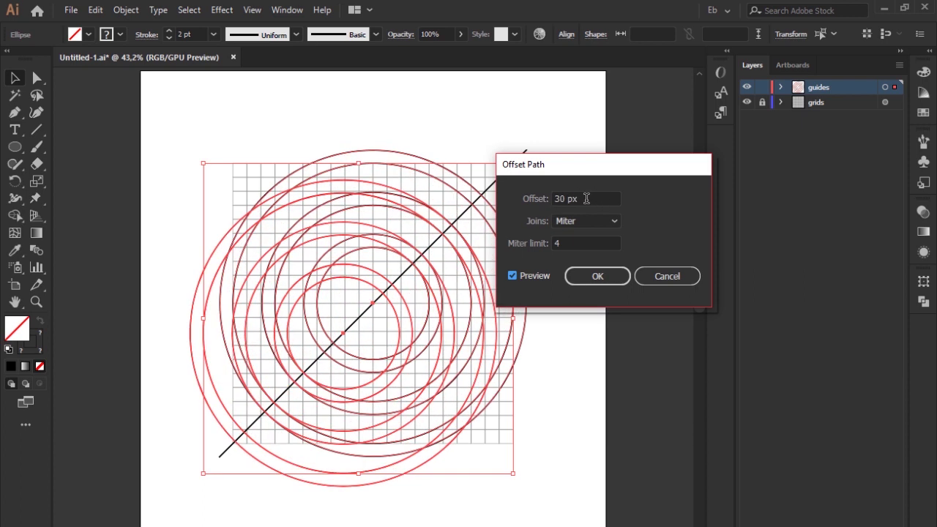
{"action": "scroll", "coordinate": [586, 198], "scroll_direction": "up", "scroll_amount": 1}
{"action": "scroll", "coordinate": [586, 198], "scroll_direction": "down", "scroll_amount": 1}
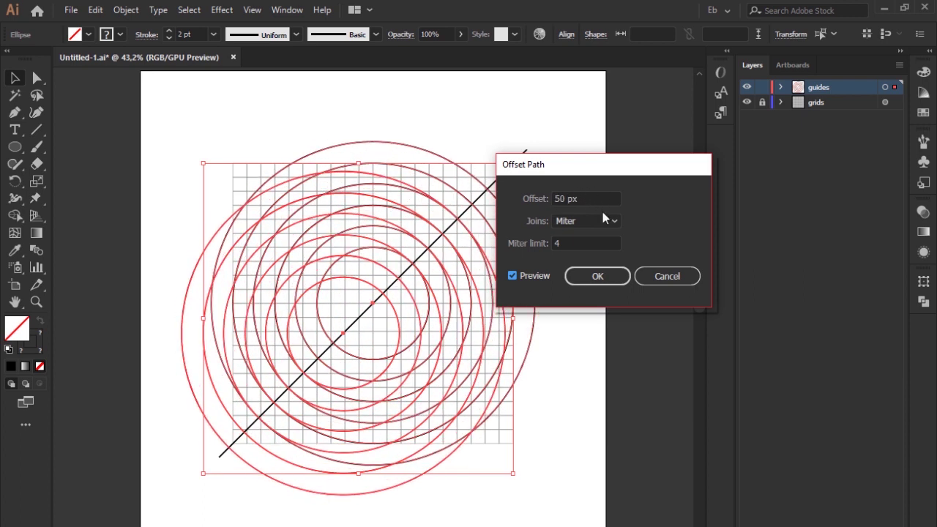
{"action": "left_click", "coordinate": [668, 276]}
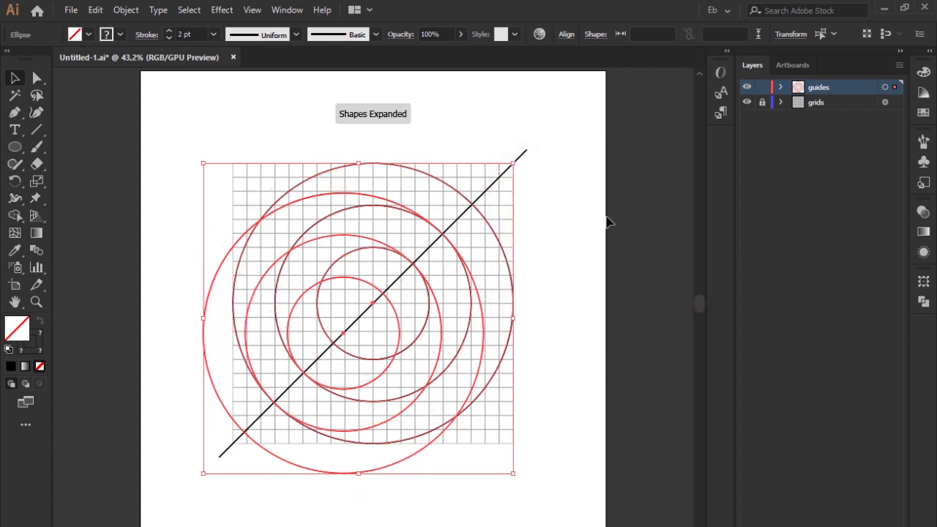
Unlock the grids layer, check the width and height of one grid cell, and lock the layer again.
{"action": "left_click", "coordinate": [587, 207]}
{"action": "left_click", "coordinate": [762, 103]}
{"action": "left_click", "coordinate": [499, 170]}
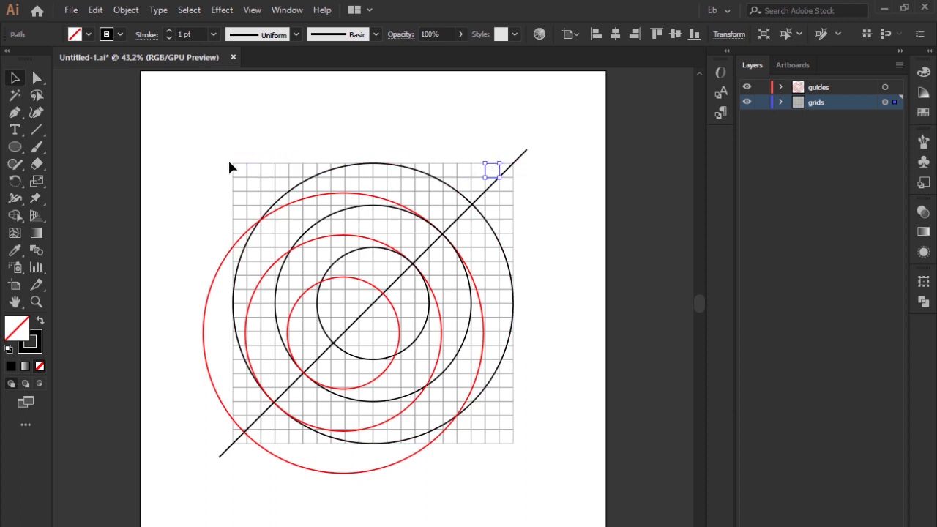
{"action": "left_click", "coordinate": [730, 34]}
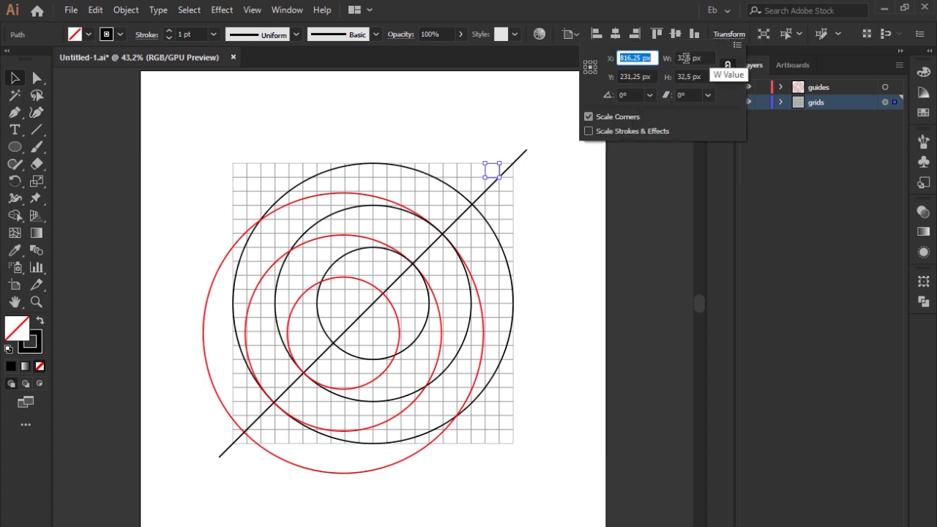
{"action": "left_click", "coordinate": [762, 103]}
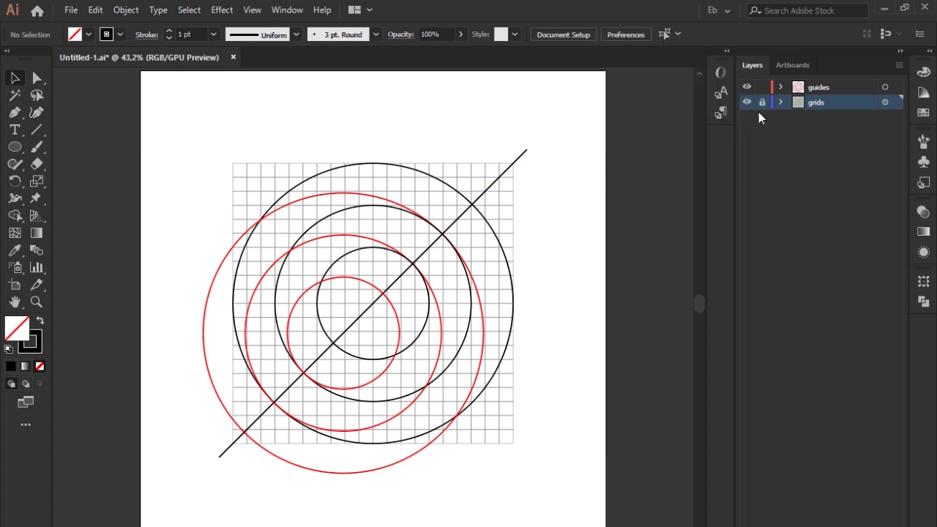
Select all circles without the diagonal line and offset their paths by -32,5 px.
{"action": "key", "text": "ctrl+a"}
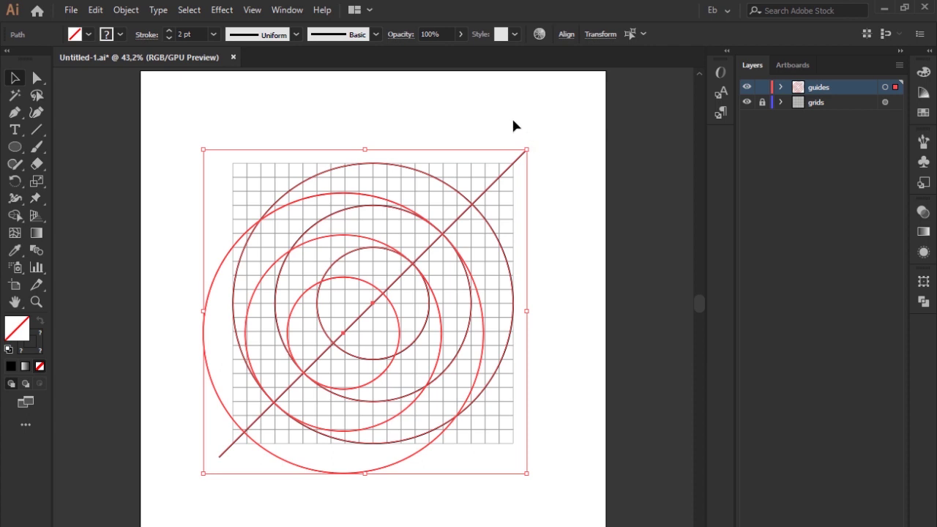
{"action": "left_click_drag", "start_coordinate": [553, 178], "coordinate": [554, 174]}
{"action": "left_click", "coordinate": [125, 10]}
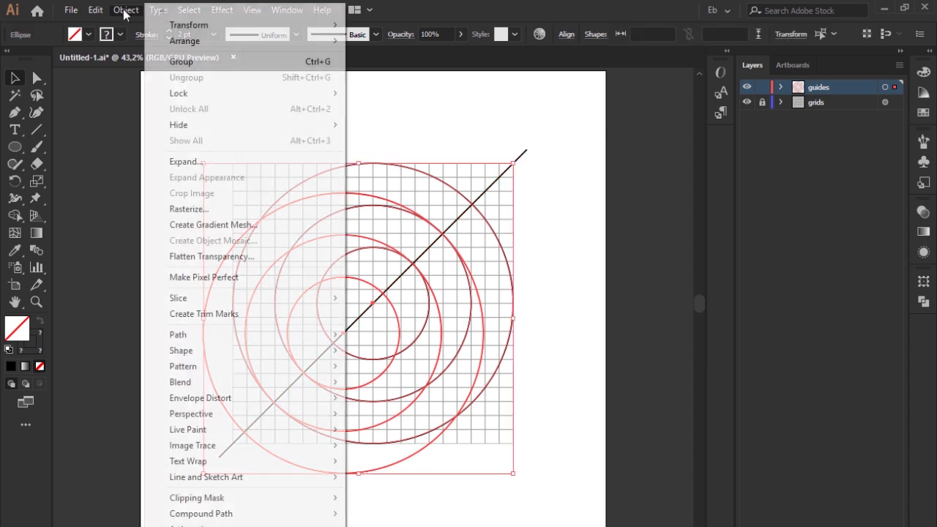
{"action": "left_click", "coordinate": [436, 383]}
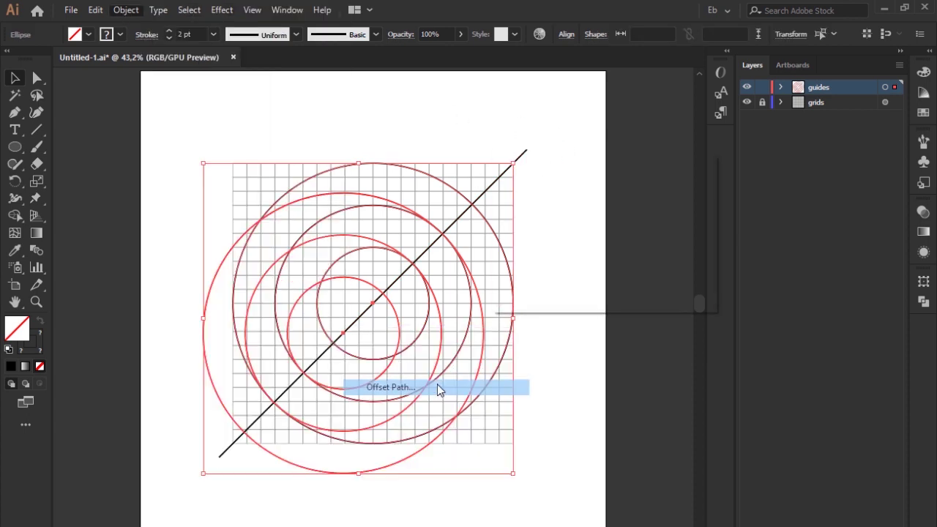
{"action": "left_click", "coordinate": [537, 276]}
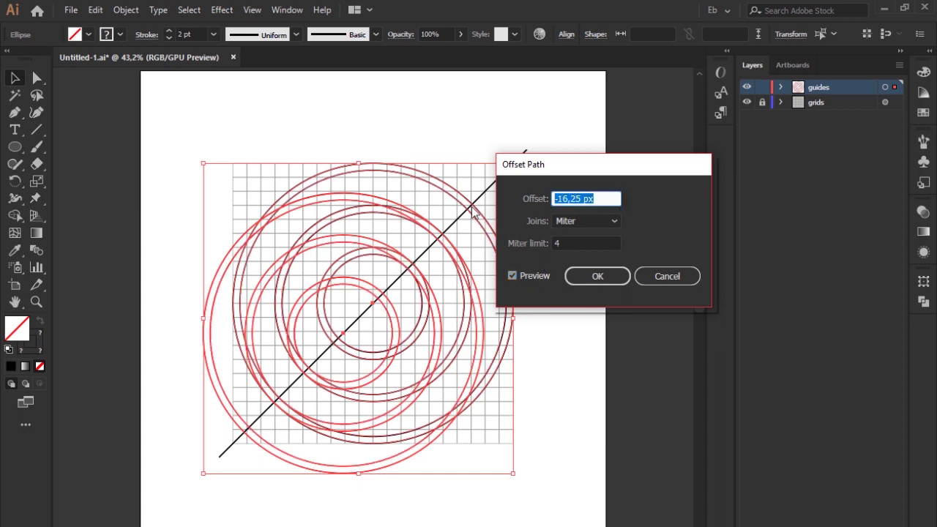
{"action": "type", "text": "32,5"}
{"action": "key", "text": "Tab"}
{"action": "left_click", "coordinate": [556, 198]}
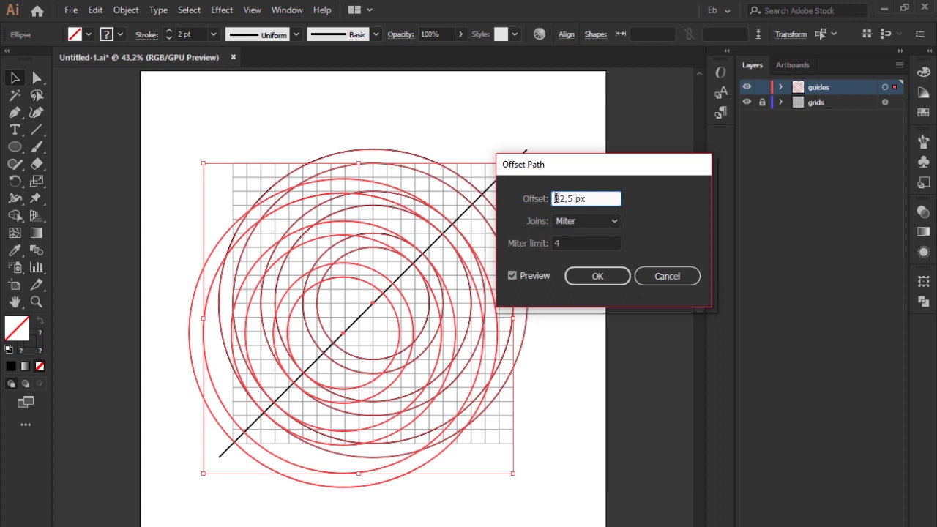
{"action": "type", "text": "-"}
{"action": "key", "text": "Tab"}
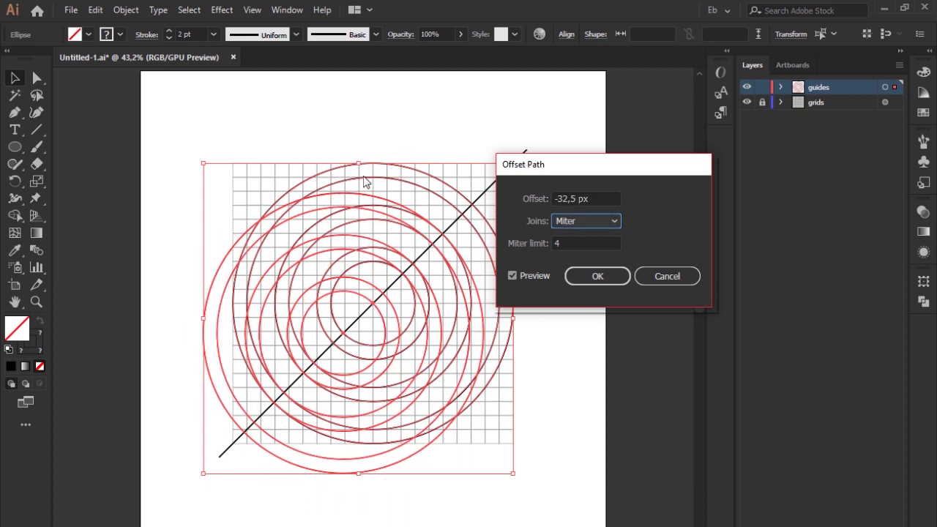
{"action": "left_click", "coordinate": [598, 276]}
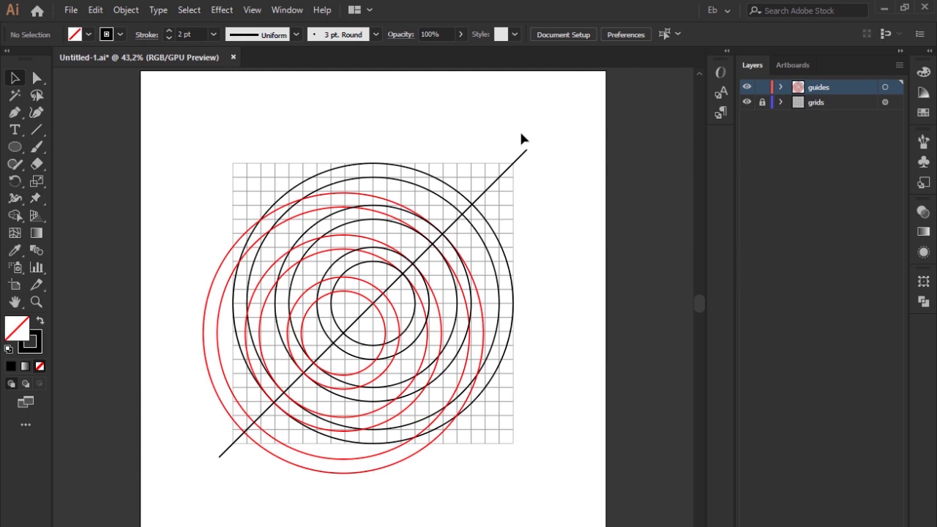
Create a bar around the diagonal line with Offset Path, using an offset of -16,25 px.
{"action": "left_click_drag", "start_coordinate": [517, 130], "coordinate": [546, 164]}
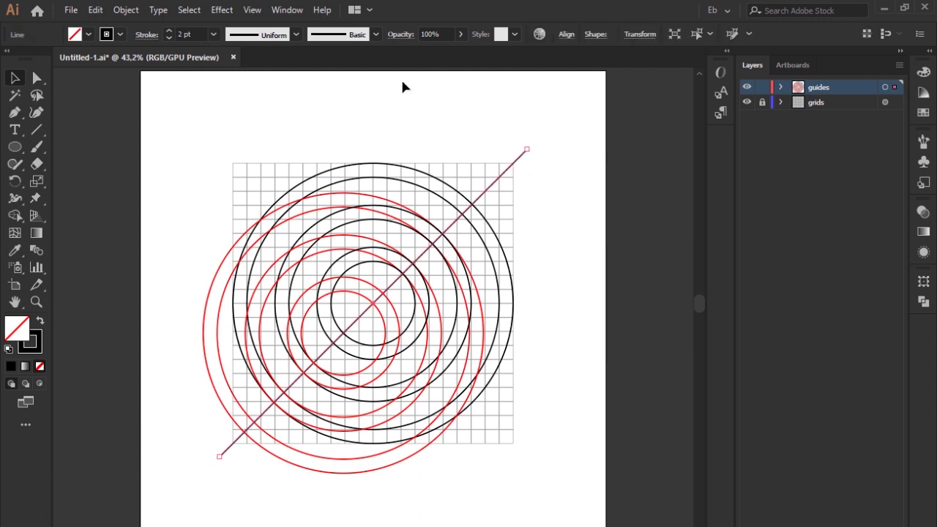
{"action": "left_click", "coordinate": [138, 10]}
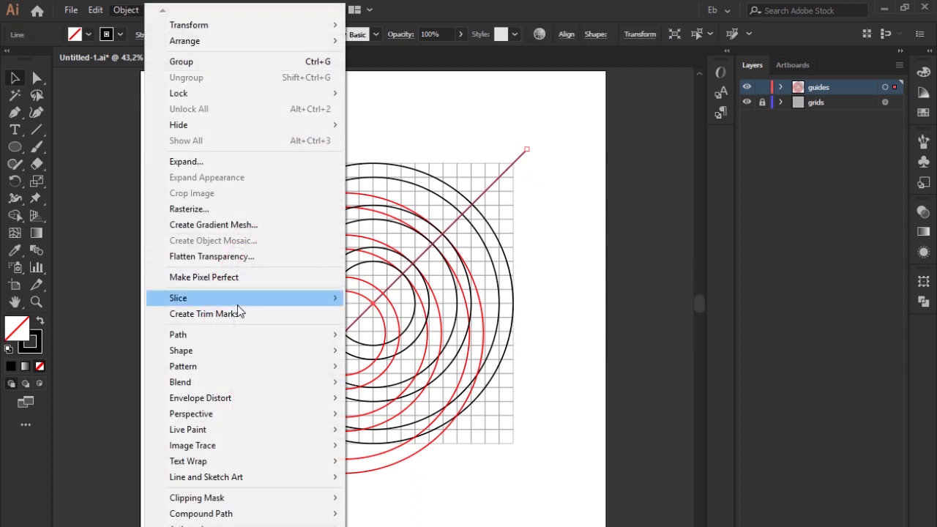
{"action": "mouse_move", "coordinate": [249, 333]}
{"action": "left_click", "coordinate": [381, 386]}
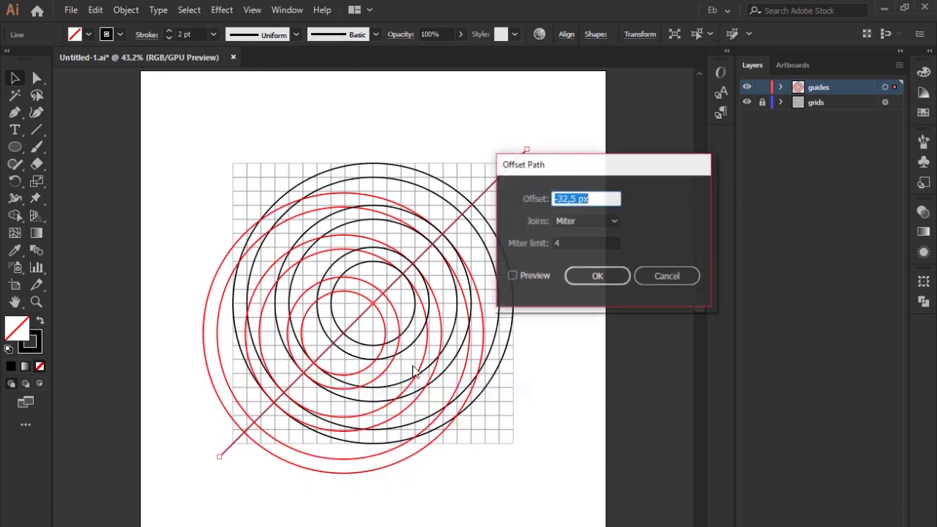
{"action": "left_click", "coordinate": [535, 275]}
{"action": "left_click_drag", "start_coordinate": [580, 169], "coordinate": [648, 177]}
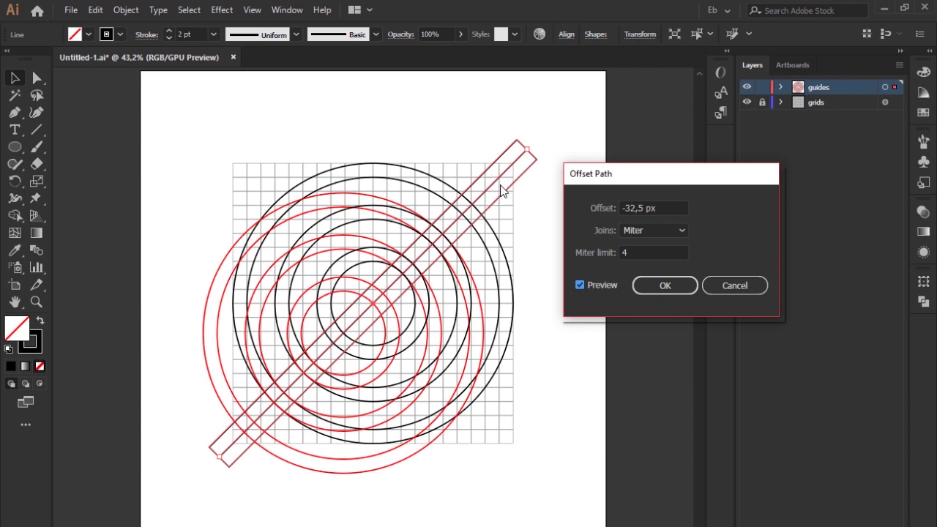
{"action": "left_click", "coordinate": [663, 209]}
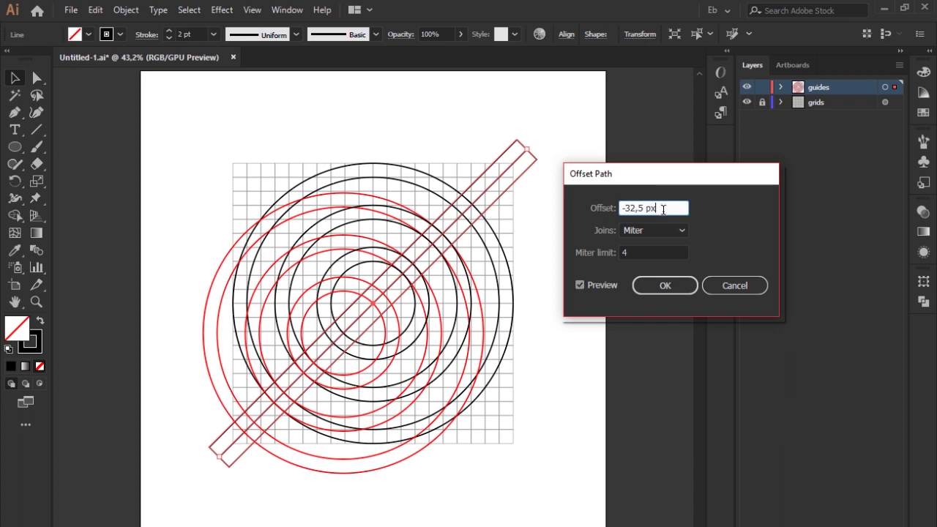
{"action": "type", "text": "/2"}
{"action": "key", "text": "Tab"}
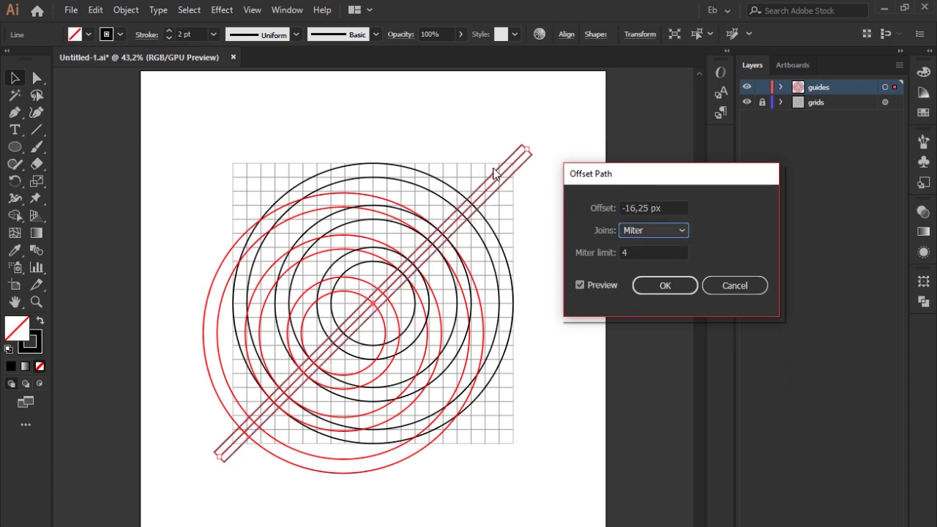
{"action": "left_click", "coordinate": [661, 284]}
Delete the original diagonal line in the middle of the offset bar.
{"action": "left_click", "coordinate": [573, 183]}
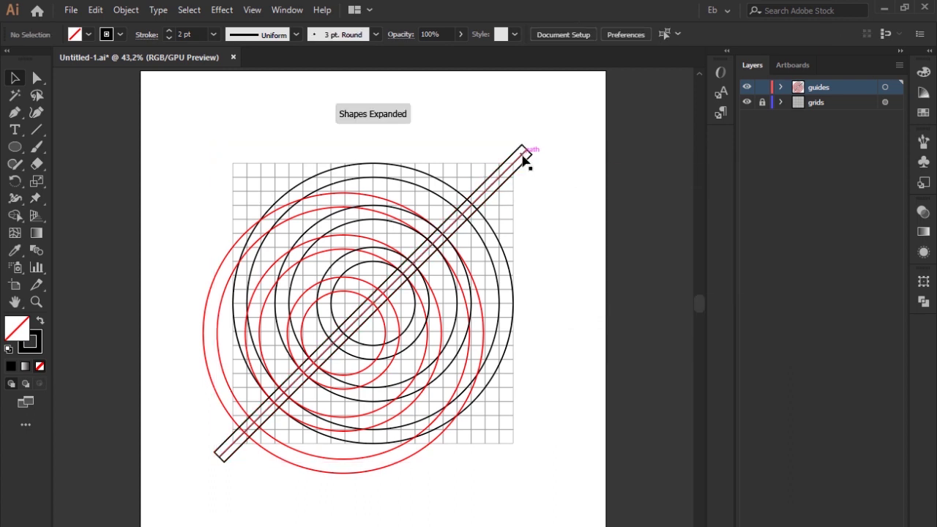
{"action": "left_click", "coordinate": [522, 155]}
{"action": "key", "text": "Delete"}
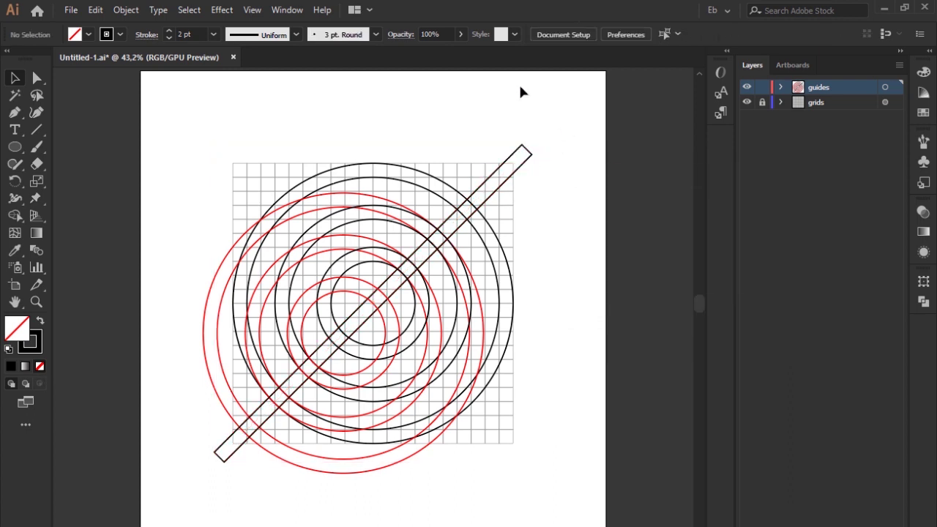
Duplicate the guides layer, name the copy final, and hide the guides and grids layers.
{"action": "left_click_drag", "start_coordinate": [830, 88], "coordinate": [832, 96]}
{"action": "double_click", "coordinate": [820, 103]}
{"action": "type", "text": "final"}
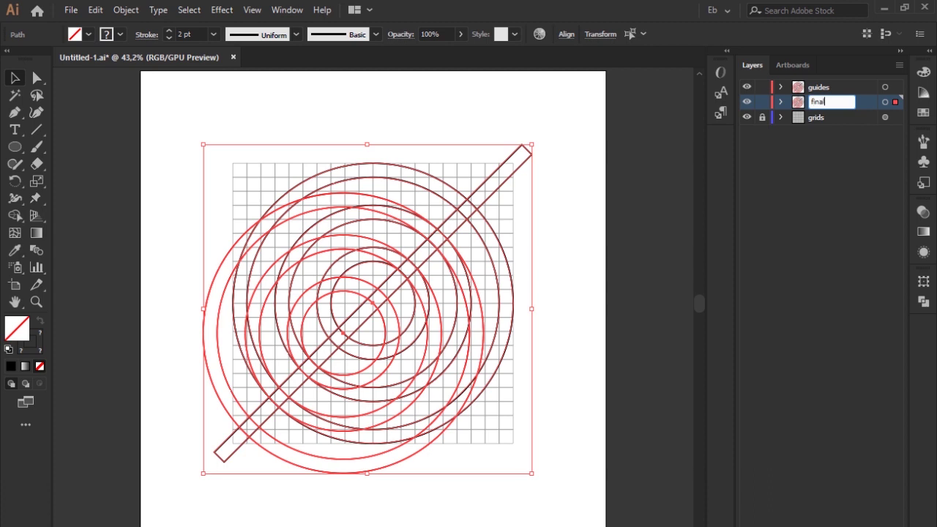
{"action": "key", "text": "Return"}
{"action": "left_click", "coordinate": [747, 87]}
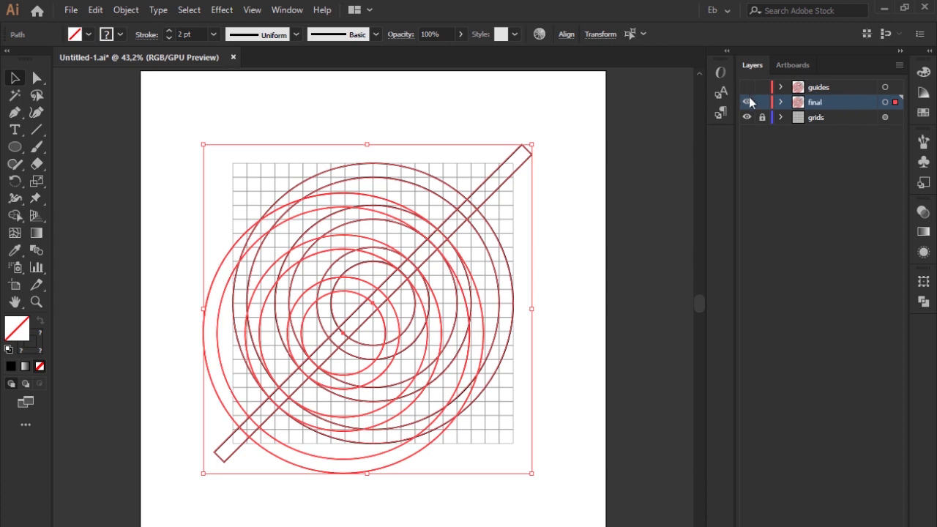
{"action": "left_click", "coordinate": [747, 118]}
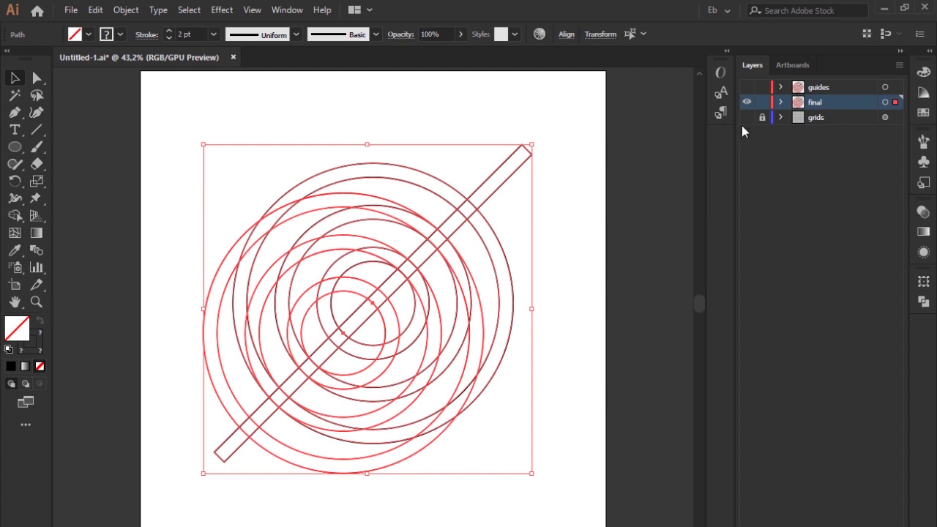
Remove the areas outside the S outline with Shape Builder, including the protruding bar ends, following the Shortwood reference logo.
{"action": "key", "text": "shift+m"}
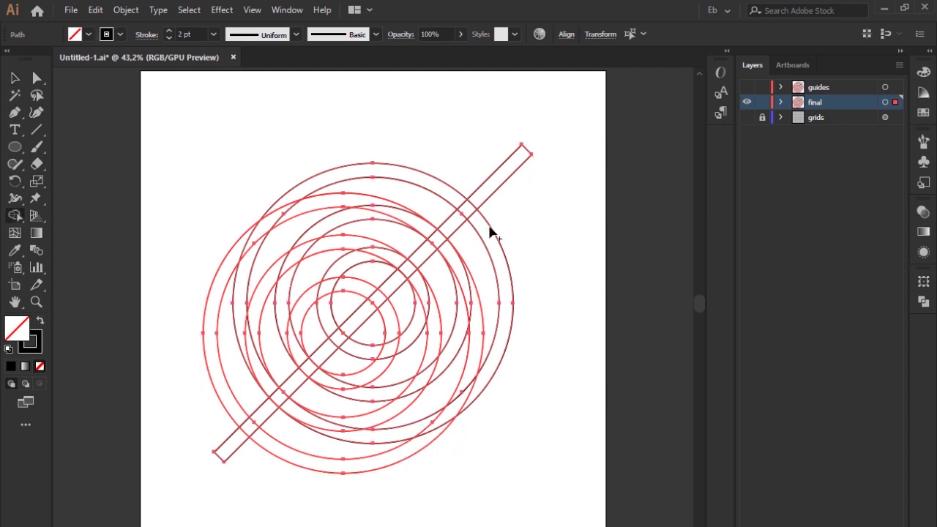
{"action": "key", "text": "alt+Tab"}
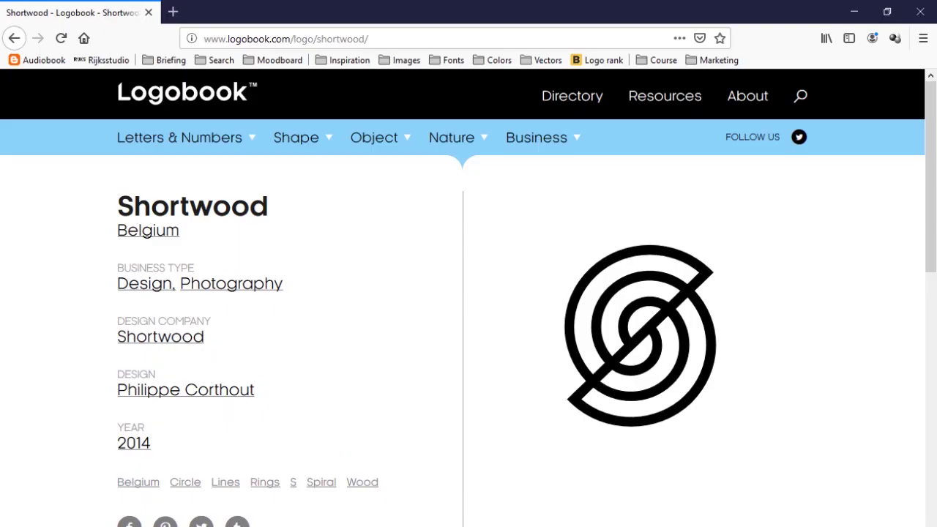
{"action": "key", "text": "alt+Tab"}
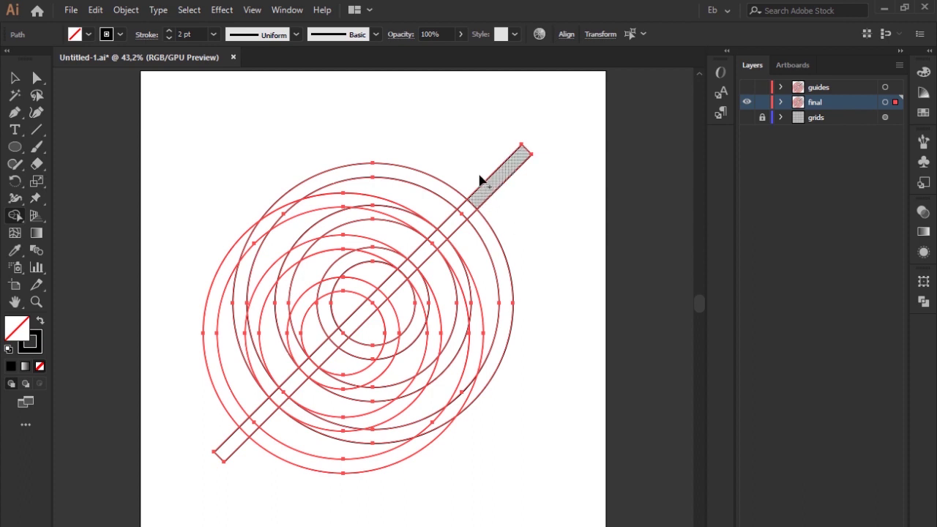
{"action": "mouse_move", "coordinate": [472, 157]}
{"action": "left_mouse_down"}
{"action": "mouse_move", "coordinate": [507, 207]}
{"action": "mouse_move", "coordinate": [476, 256]}
{"action": "left_mouse_up"}
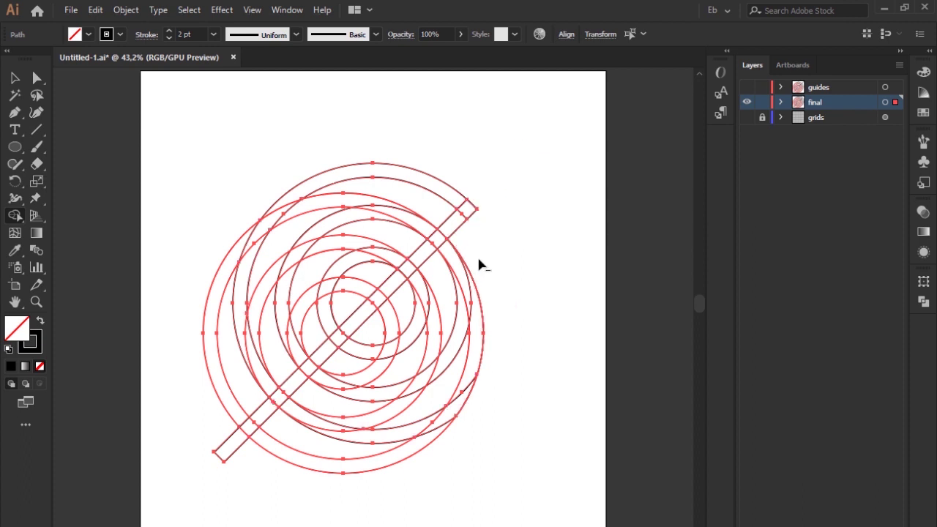
{"action": "left_click_drag", "start_coordinate": [243, 231], "coordinate": [225, 329]}
{"action": "left_click_drag", "start_coordinate": [223, 412], "coordinate": [235, 446]}
Remove the regions in the gaps between the S bands on both sides of the diagonal bar with Shape Builder.
{"action": "mouse_move", "coordinate": [282, 428]}
{"action": "left_mouse_down"}
{"action": "mouse_move", "coordinate": [382, 424]}
{"action": "mouse_move", "coordinate": [452, 293]}
{"action": "mouse_move", "coordinate": [438, 265]}
{"action": "left_mouse_up"}
{"action": "mouse_move", "coordinate": [438, 212]}
{"action": "left_mouse_down"}
{"action": "mouse_move", "coordinate": [273, 262]}
{"action": "mouse_move", "coordinate": [258, 329]}
{"action": "left_mouse_up"}
{"action": "left_click_drag", "start_coordinate": [335, 398], "coordinate": [412, 300]}
{"action": "left_click_drag", "start_coordinate": [340, 362], "coordinate": [375, 316]}
{"action": "left_click_drag", "start_coordinate": [313, 314], "coordinate": [395, 238]}
{"action": "mouse_move", "coordinate": [373, 270]}
{"action": "left_mouse_down"}
{"action": "mouse_move", "coordinate": [372, 288]}
{"action": "mouse_move", "coordinate": [351, 311]}
{"action": "left_mouse_up"}
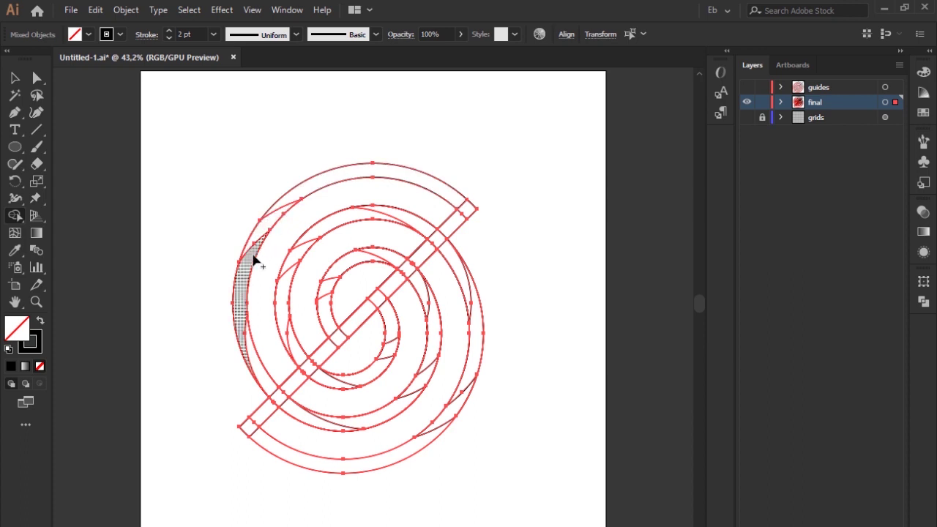
Unite all remaining pieces of the S into one shape with Pathfinder.
{"action": "left_click", "coordinate": [921, 303]}
{"action": "left_click", "coordinate": [880, 274]}
{"action": "left_click", "coordinate": [286, 10]}
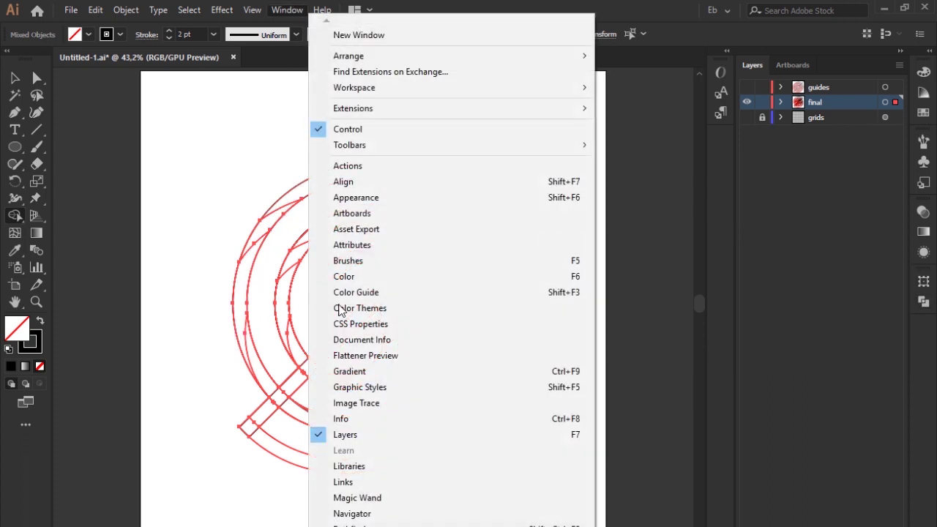
{"action": "mouse_move", "coordinate": [352, 523]}
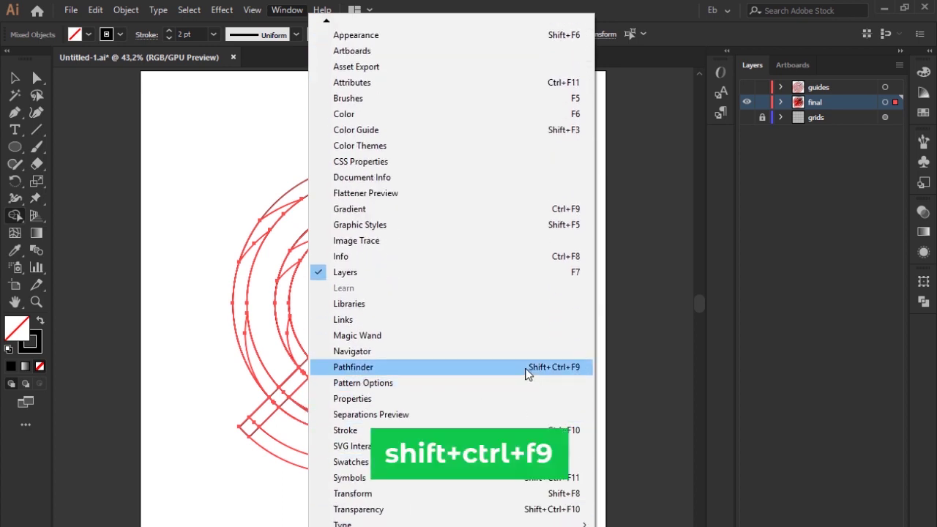
{"action": "left_click", "coordinate": [532, 372]}
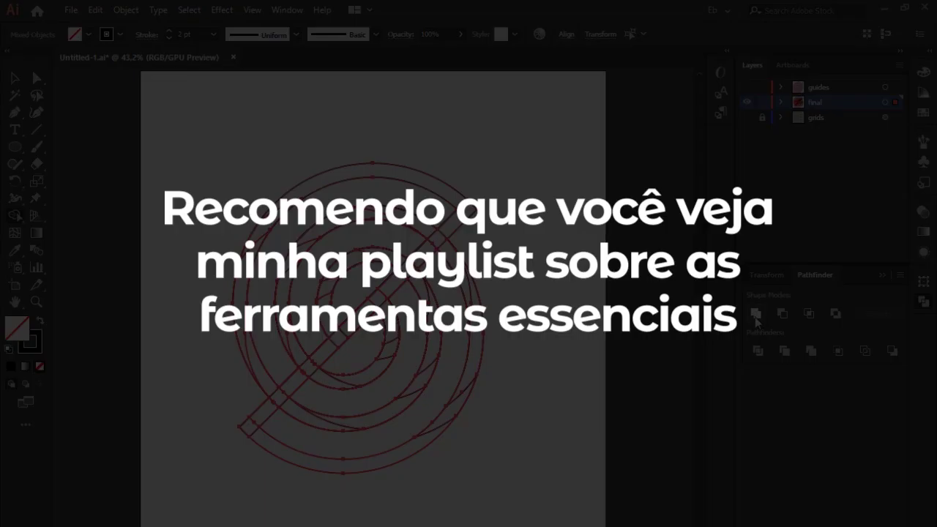
{"action": "left_click", "coordinate": [756, 313]}
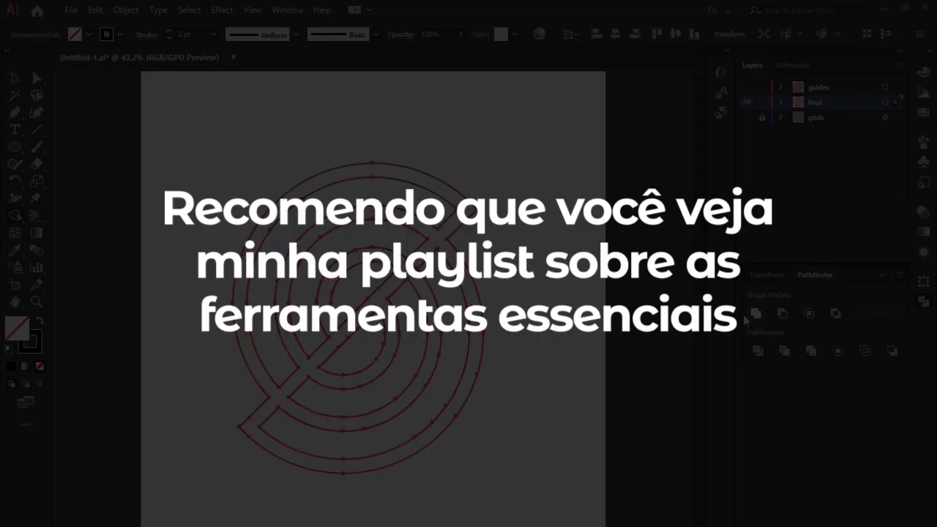
{"action": "left_click", "coordinate": [883, 276]}
Swap the S shape's stroke and fill, and set the fill colour to black.
{"action": "key", "text": "v"}
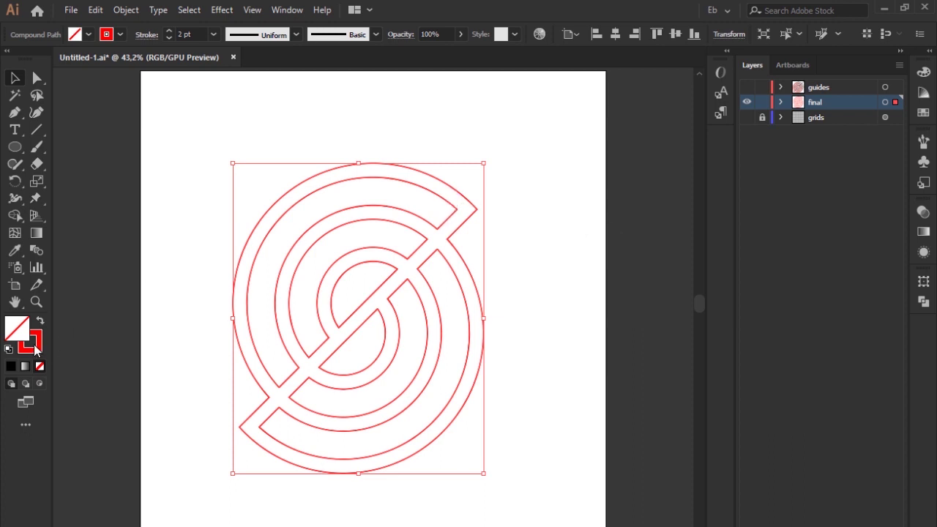
{"action": "key", "text": "shift+x"}
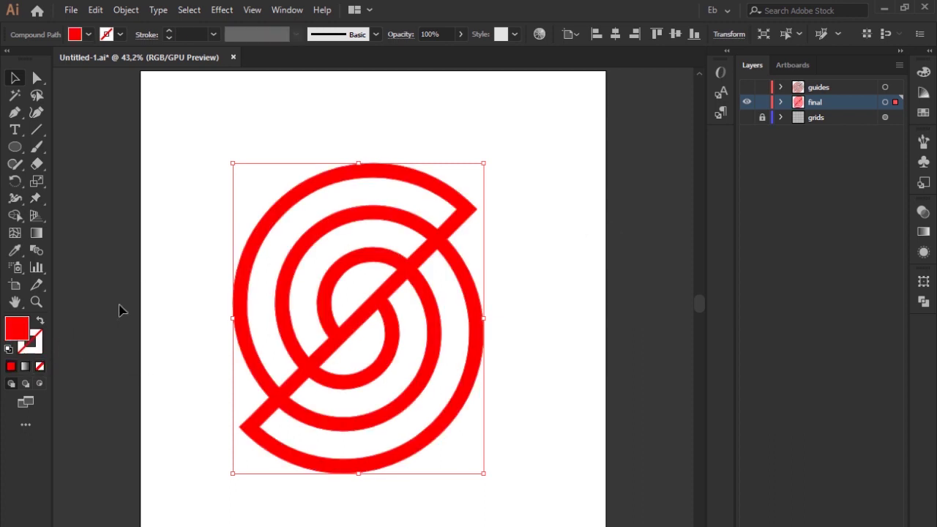
{"action": "left_click", "coordinate": [88, 34]}
{"action": "left_click", "coordinate": [40, 58]}
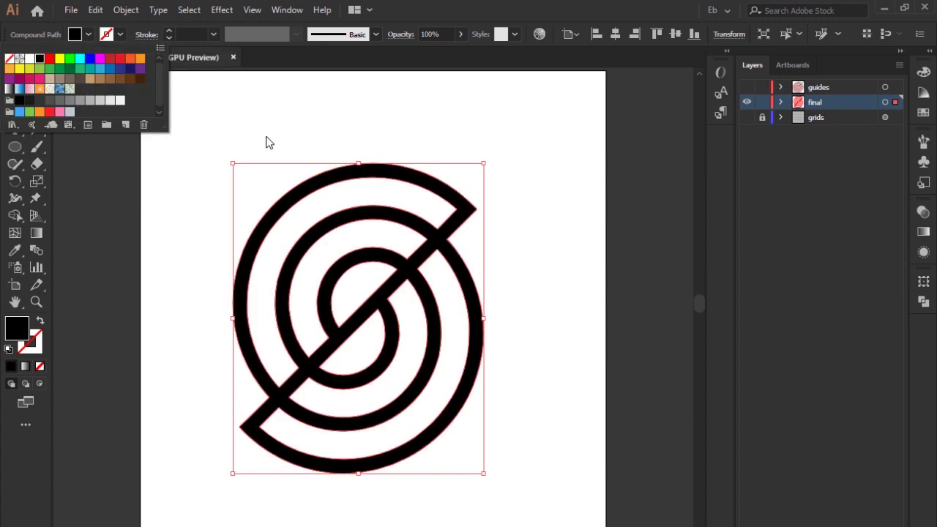
{"action": "left_click", "coordinate": [334, 129]}
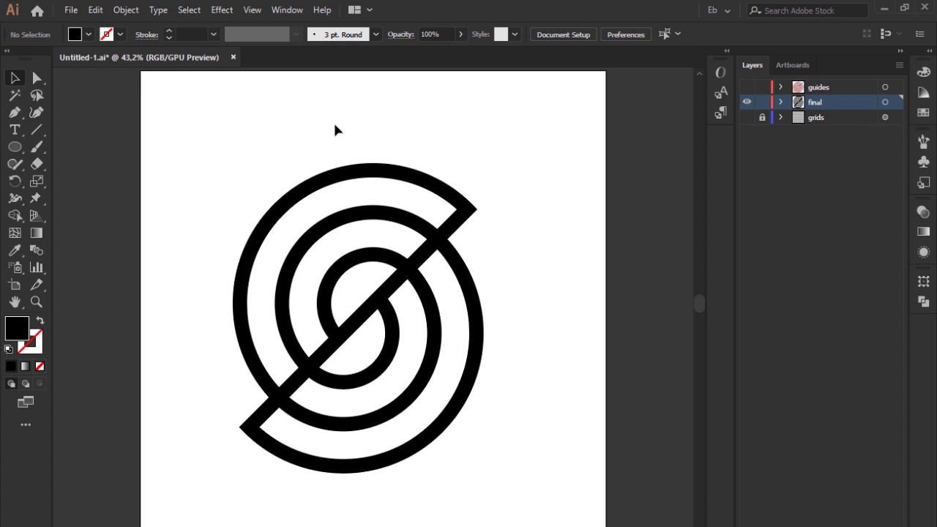
Select the black S logo and examine its anchor points with the Direct Selection tool.
{"action": "left_click", "coordinate": [136, 11]}
{"action": "left_click", "coordinate": [510, 221]}
{"action": "left_click_drag", "start_coordinate": [502, 147], "coordinate": [373, 253]}
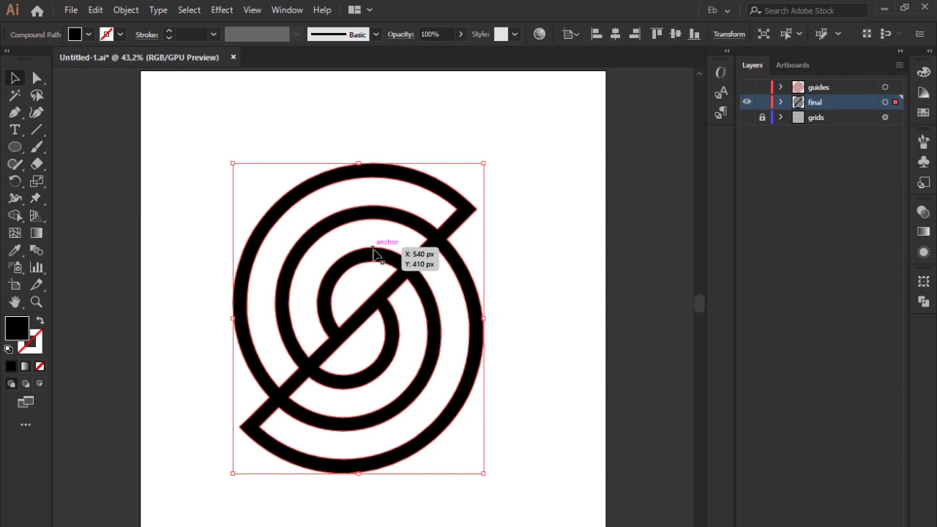
{"action": "key", "text": "a"}
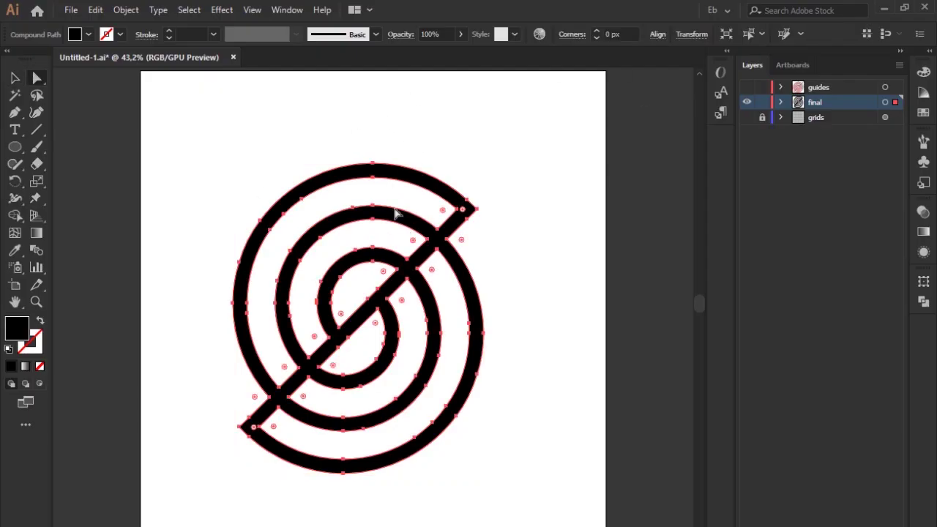
{"action": "key", "text": "v"}
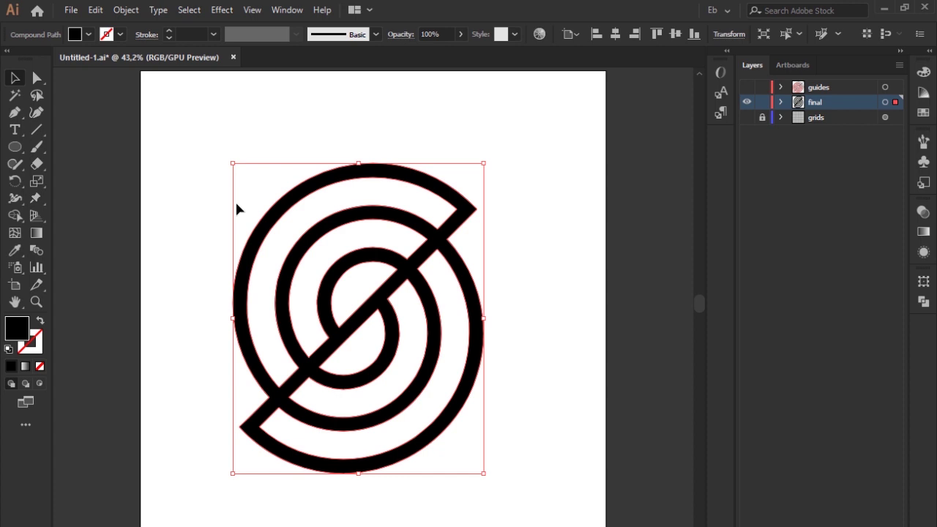
{"action": "key", "text": "a"}
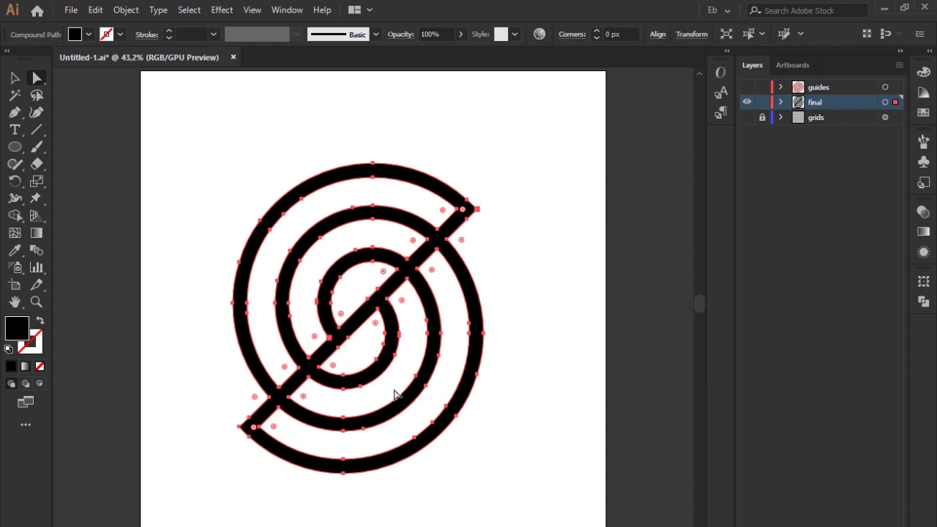
Examine the anchor points along the S logo's inner curves, bar crossings and lower end of the diagonal bar.
{"action": "key", "text": "z"}
{"action": "left_click_drag", "start_coordinate": [408, 334], "coordinate": [570, 316]}
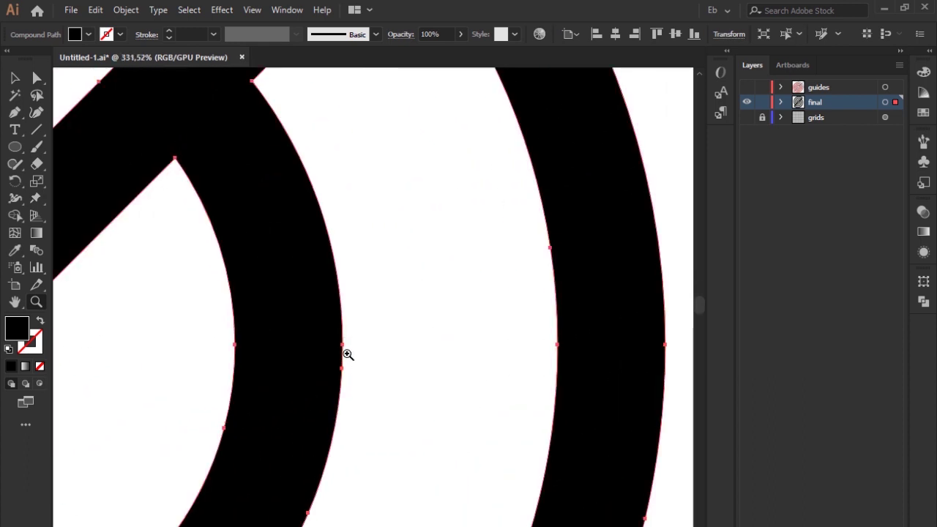
{"action": "key", "text": "ctrl+0"}
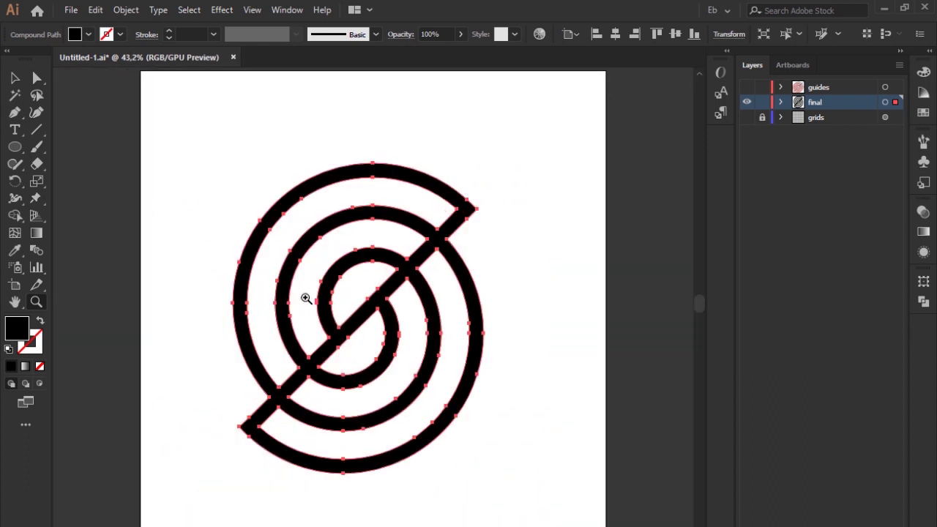
{"action": "left_click_drag", "start_coordinate": [305, 298], "coordinate": [556, 285]}
{"action": "key", "text": "a"}
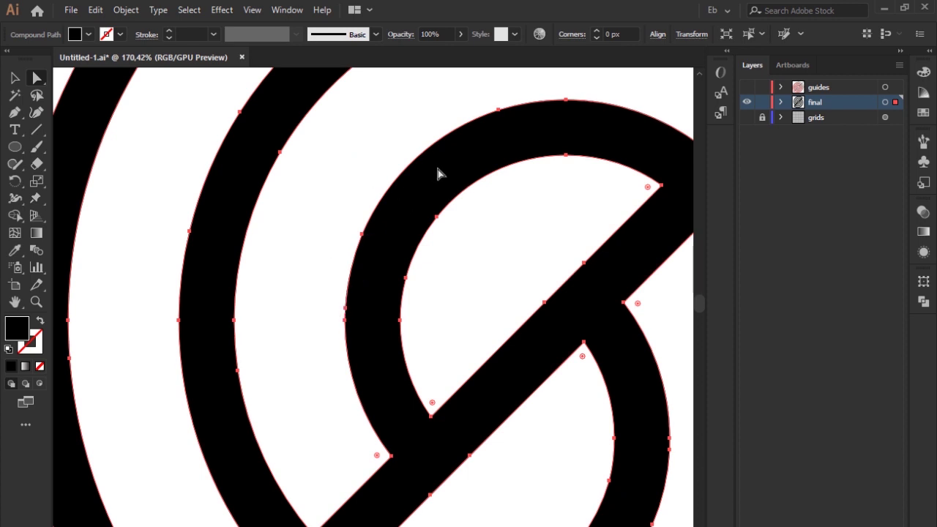
{"action": "key", "text": "z"}
{"action": "left_click_drag", "start_coordinate": [461, 208], "coordinate": [383, 222]}
{"action": "left_click_drag", "start_coordinate": [374, 344], "coordinate": [538, 331]}
{"action": "key", "text": "a"}
{"action": "left_click_drag", "start_coordinate": [273, 349], "coordinate": [293, 358]}
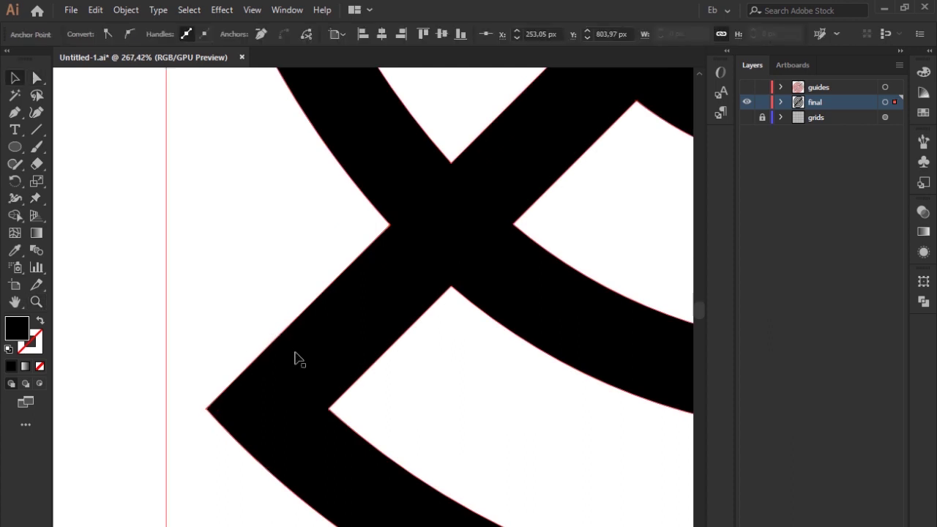
{"action": "key", "text": "ctrl+0"}
{"action": "left_click", "coordinate": [362, 139]}
{"action": "key", "text": "v"}
{"action": "left_click", "coordinate": [371, 170]}
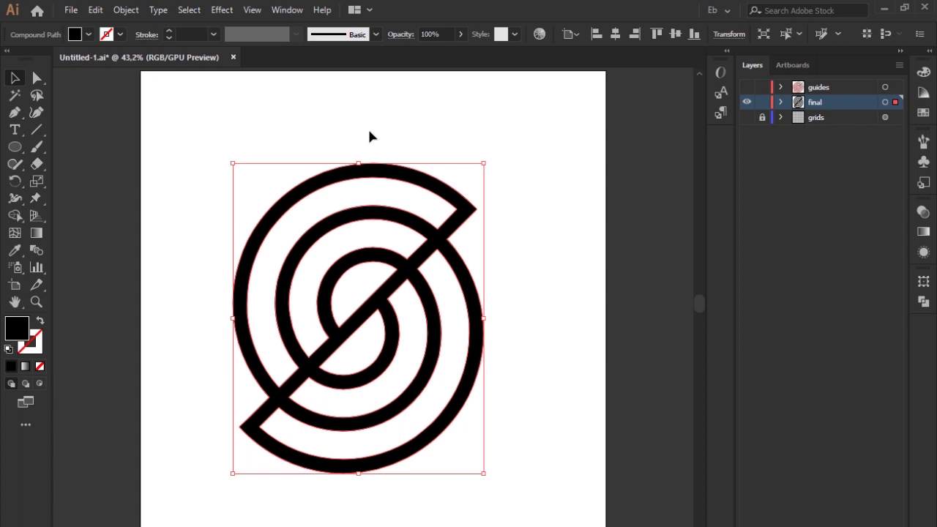
{"action": "left_click", "coordinate": [370, 137]}
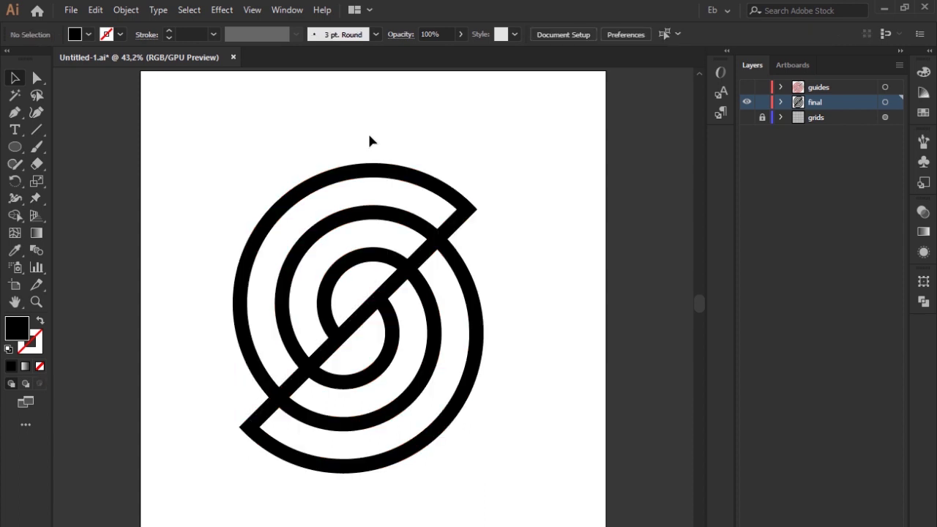
Draw a two-point curved path above the S logo with the Pen tool and swap its fill and stroke.
{"action": "key", "text": "p"}
{"action": "left_click", "coordinate": [232, 148]}
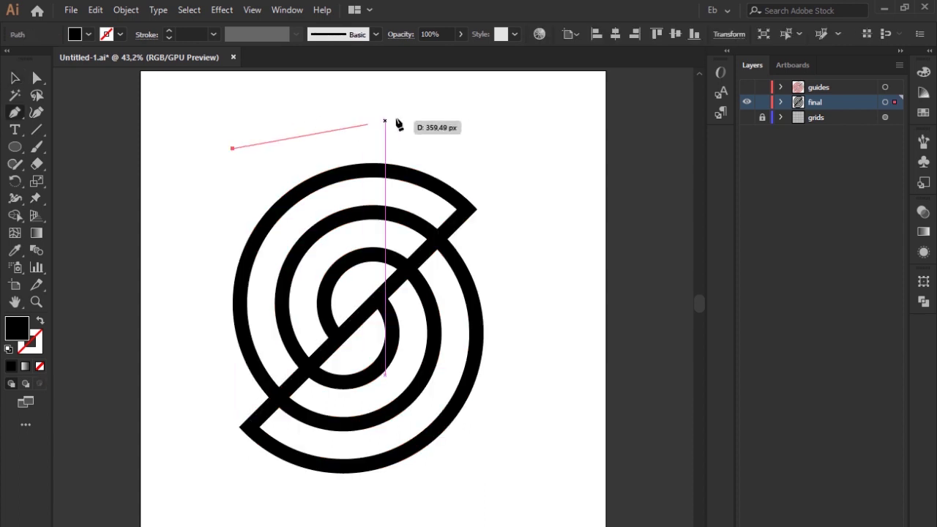
{"action": "left_click", "coordinate": [434, 112]}
{"action": "mouse_move", "coordinate": [434, 111]}
{"action": "left_mouse_down"}
{"action": "mouse_move", "coordinate": [490, 139]}
{"action": "mouse_move", "coordinate": [569, 149]}
{"action": "mouse_move", "coordinate": [570, 158]}
{"action": "left_mouse_up"}
{"action": "key", "text": "v"}
{"action": "key", "text": "shift+x"}
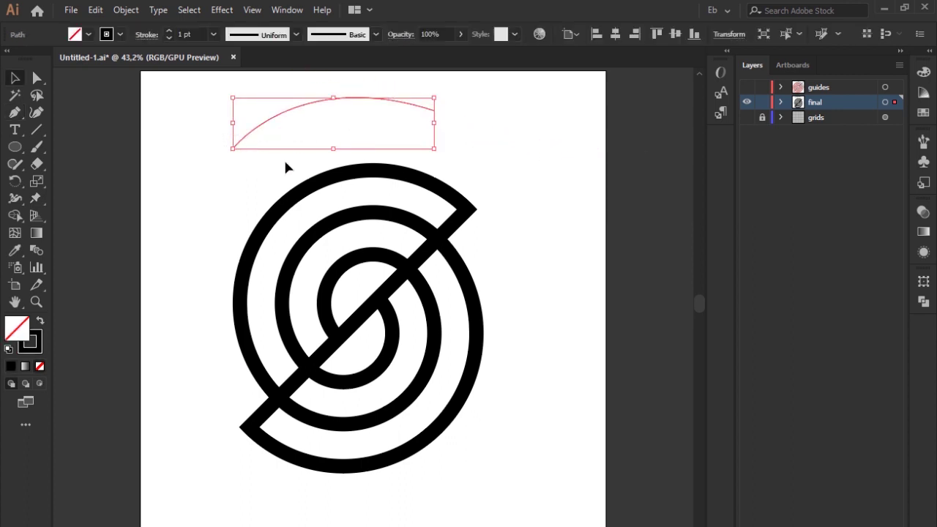
{"action": "left_click", "coordinate": [522, 137]}
Draw a three-point curved path over the S logo's upper-right side with the Pen tool, check its anchor handles, and delete it.
{"action": "key", "text": "p"}
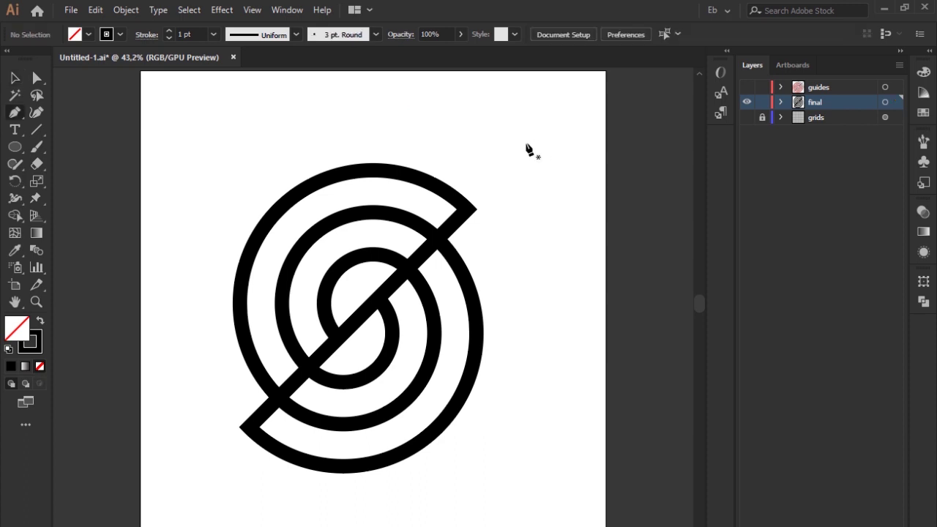
{"action": "left_click", "coordinate": [290, 125]}
{"action": "left_click_drag", "start_coordinate": [446, 107], "coordinate": [506, 136]}
{"action": "left_click_drag", "start_coordinate": [524, 252], "coordinate": [449, 88]}
{"action": "key", "text": "v"}
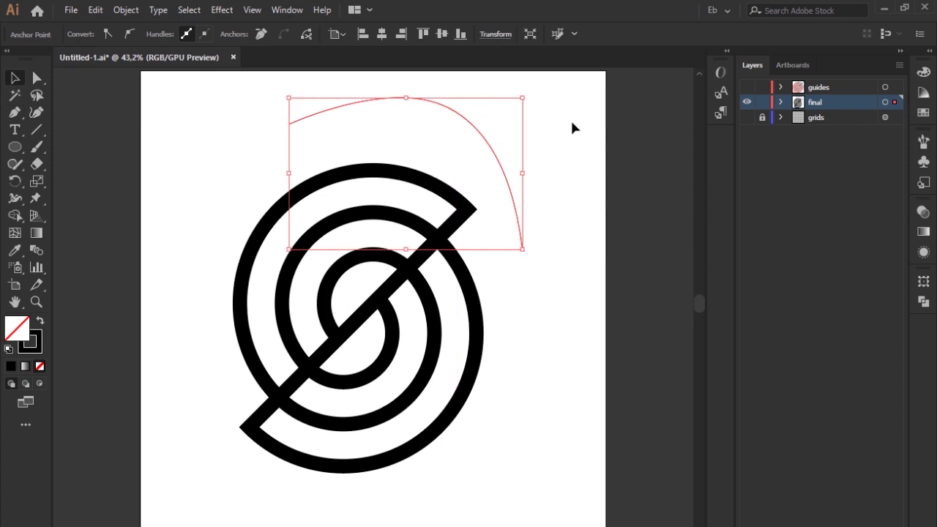
{"action": "key", "text": "a"}
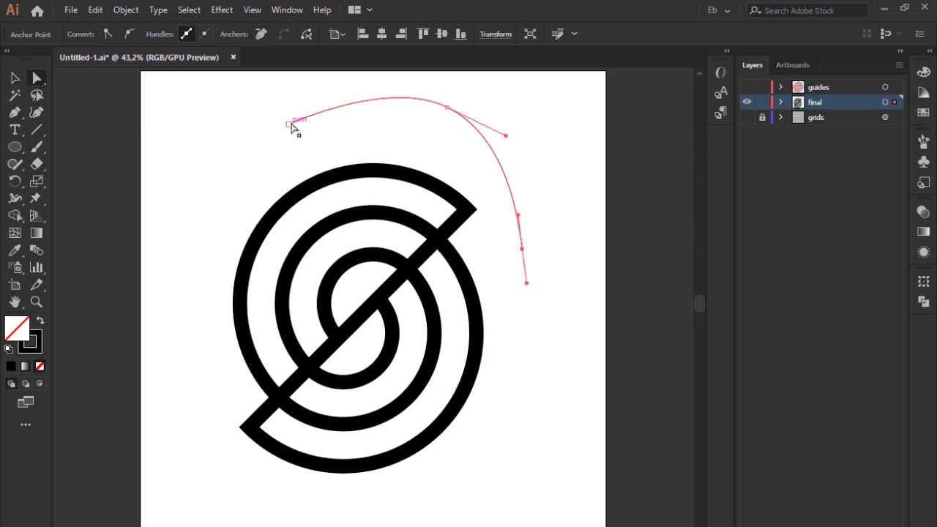
{"action": "key", "text": "a"}
{"action": "key", "text": "Delete"}
{"action": "key", "text": "Delete"}
Draw a circle beside the S logo's upper-right tip, inspect its four anchor points, and delete it.
{"action": "key", "text": "v"}
{"action": "key", "text": "l"}
{"action": "left_click_drag", "start_coordinate": [474, 110], "coordinate": [572, 209]}
{"action": "key", "text": "v"}
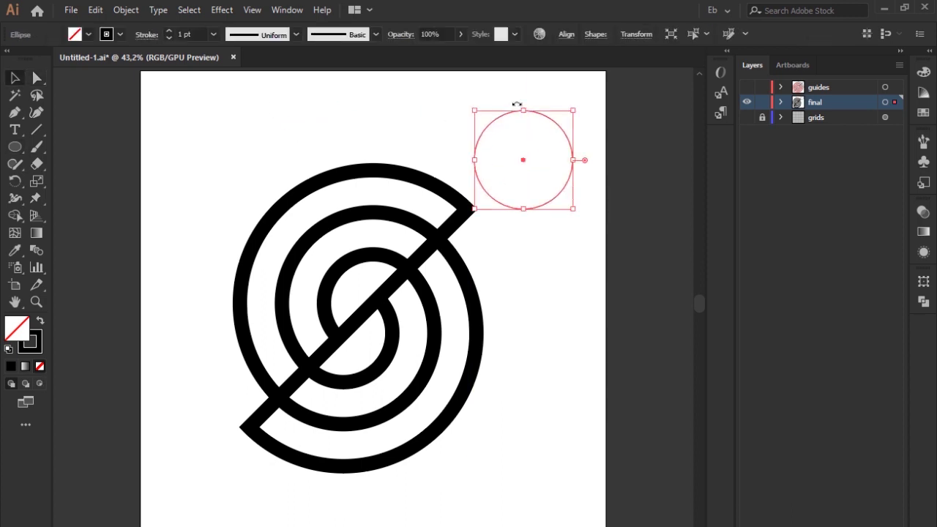
{"action": "key", "text": "a"}
{"action": "left_click", "coordinate": [522, 110]}
{"action": "left_click", "coordinate": [474, 160]}
{"action": "left_click", "coordinate": [523, 208]}
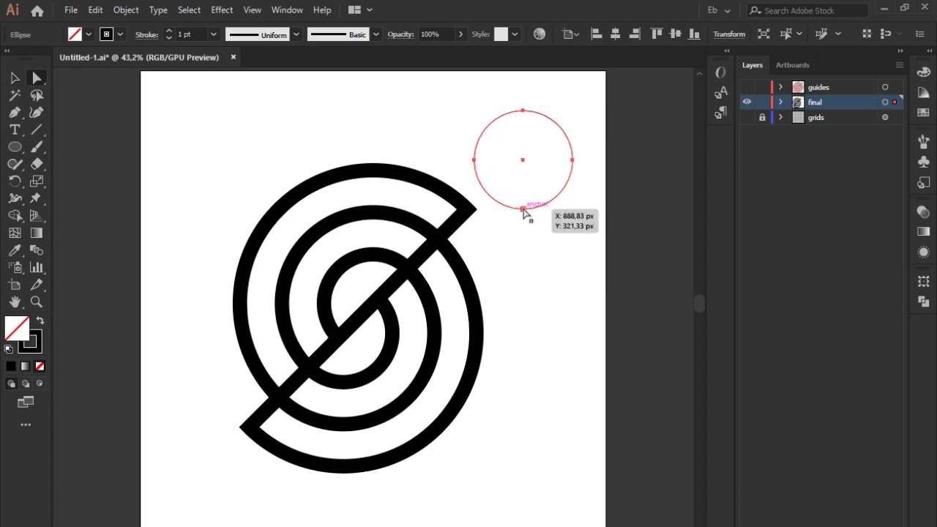
{"action": "left_click", "coordinate": [573, 162]}
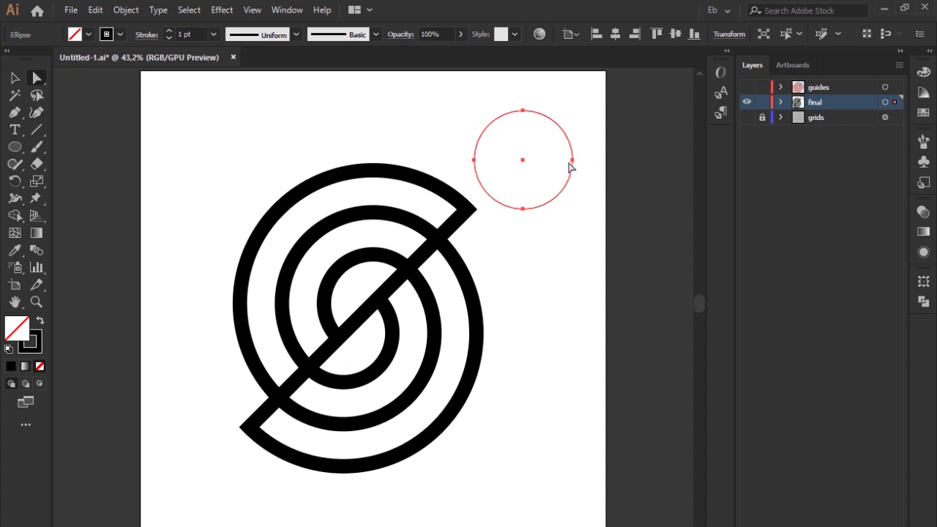
{"action": "key", "text": "v"}
{"action": "key", "text": "Delete"}
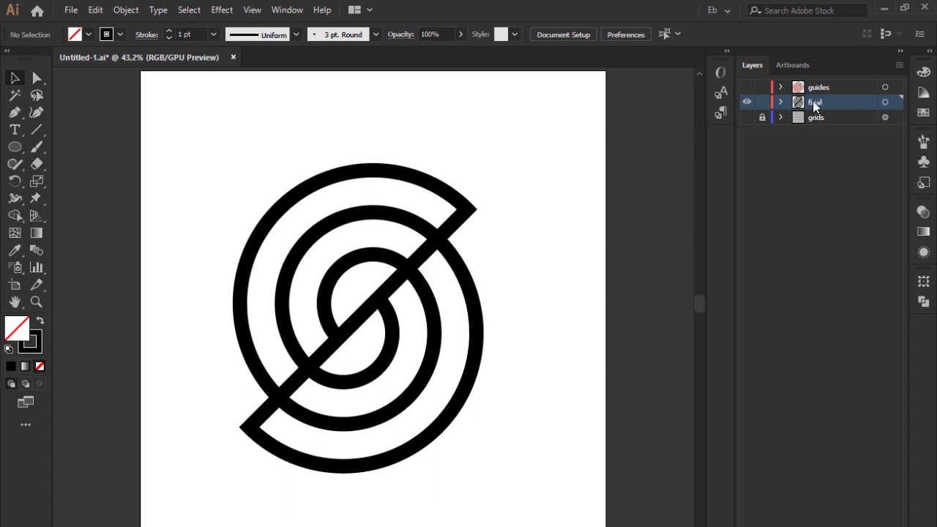
Duplicate the final layer and rename the copy simplify.
{"action": "left_click_drag", "start_coordinate": [820, 101], "coordinate": [821, 112]}
{"action": "double_click", "coordinate": [823, 117]}
{"action": "type", "text": "simplify"}
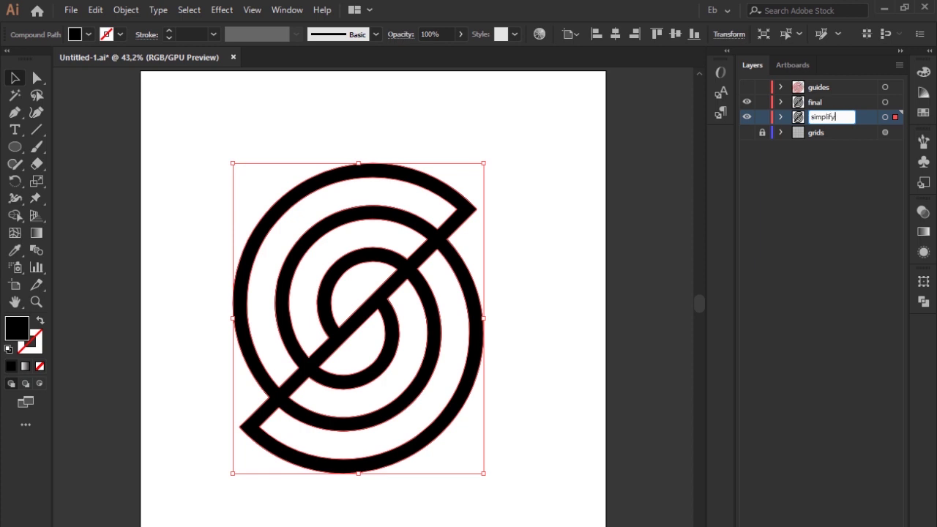
{"action": "key", "text": "Return"}
Hide the final layer and open the Simplify path settings for the S logo on the simplify layer.
{"action": "left_click", "coordinate": [746, 102]}
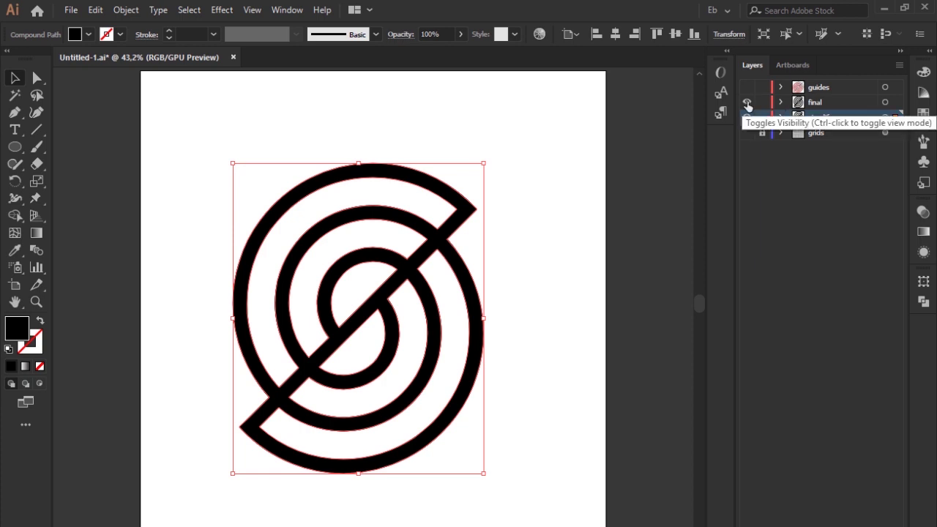
{"action": "left_click", "coordinate": [532, 148]}
{"action": "left_click", "coordinate": [393, 278]}
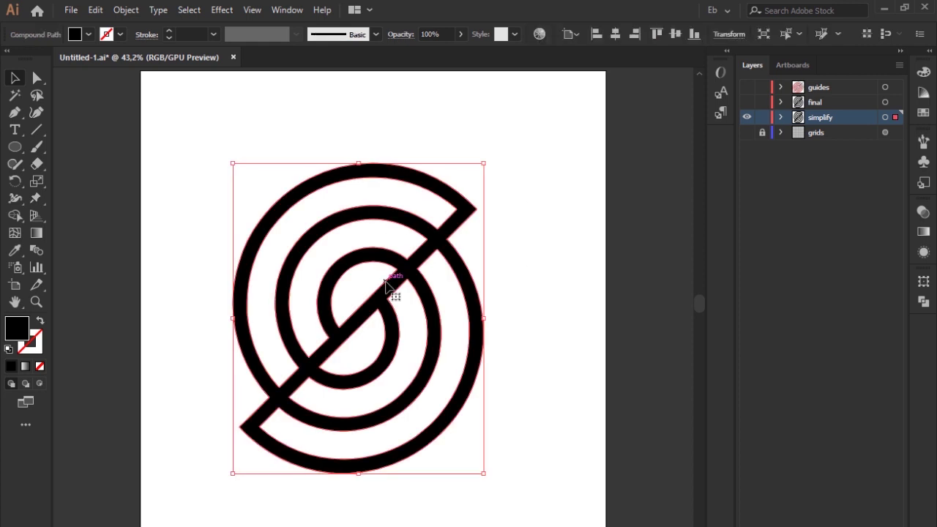
{"action": "left_click", "coordinate": [125, 9]}
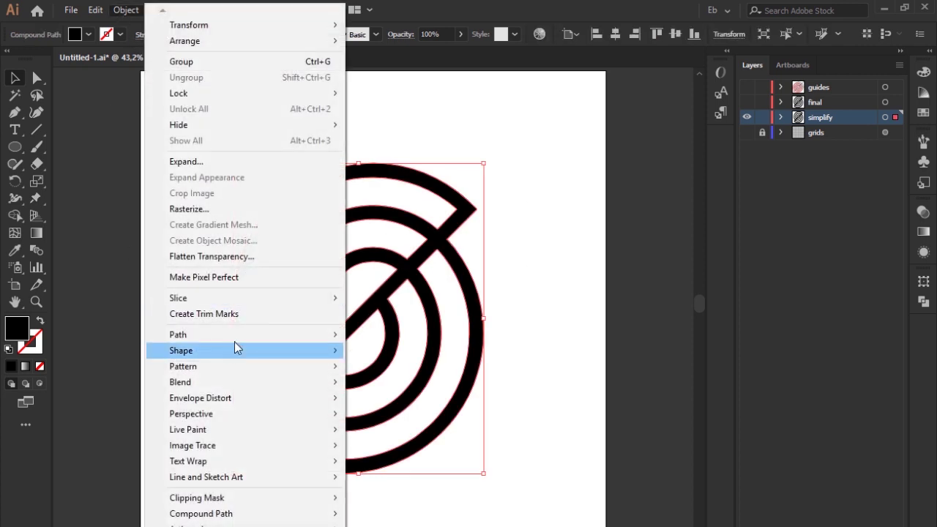
{"action": "mouse_move", "coordinate": [240, 336]}
{"action": "left_click", "coordinate": [420, 425]}
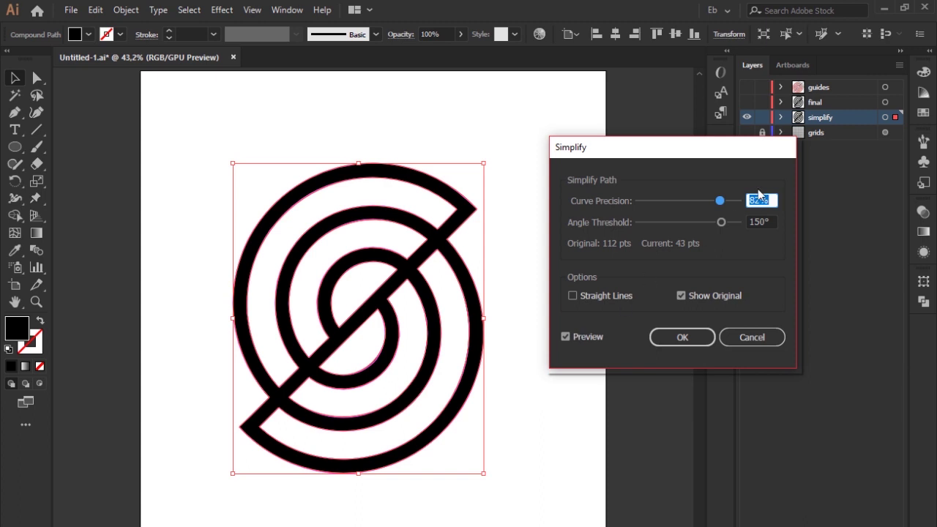
Try a Curve Precision of 0% and then 33% with a 0° Angle Threshold, comparing with and without the original outline.
{"action": "left_click_drag", "start_coordinate": [720, 202], "coordinate": [638, 200]}
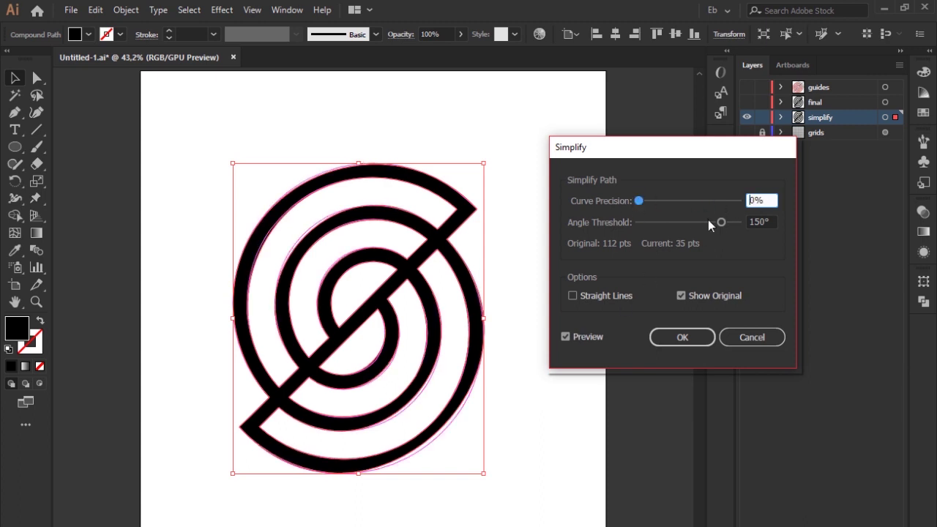
{"action": "left_click_drag", "start_coordinate": [721, 222], "coordinate": [641, 222]}
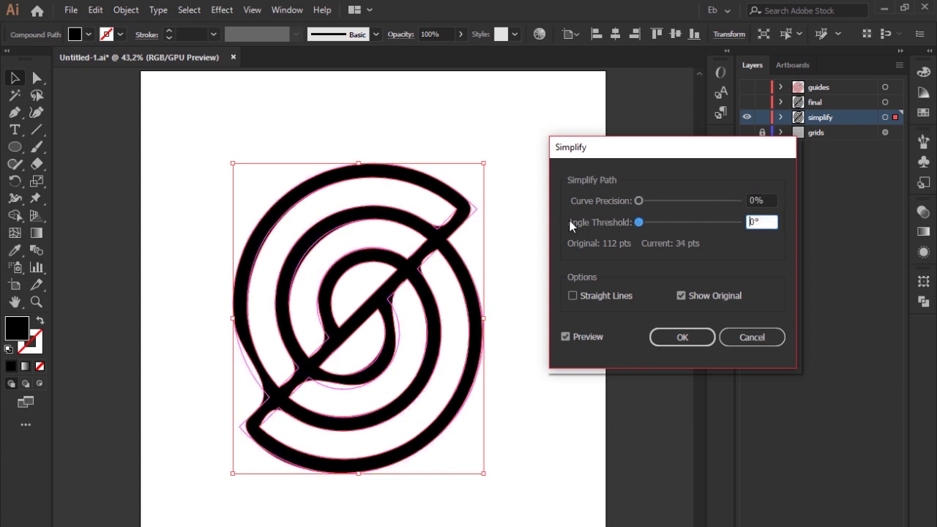
{"action": "left_click", "coordinate": [702, 293]}
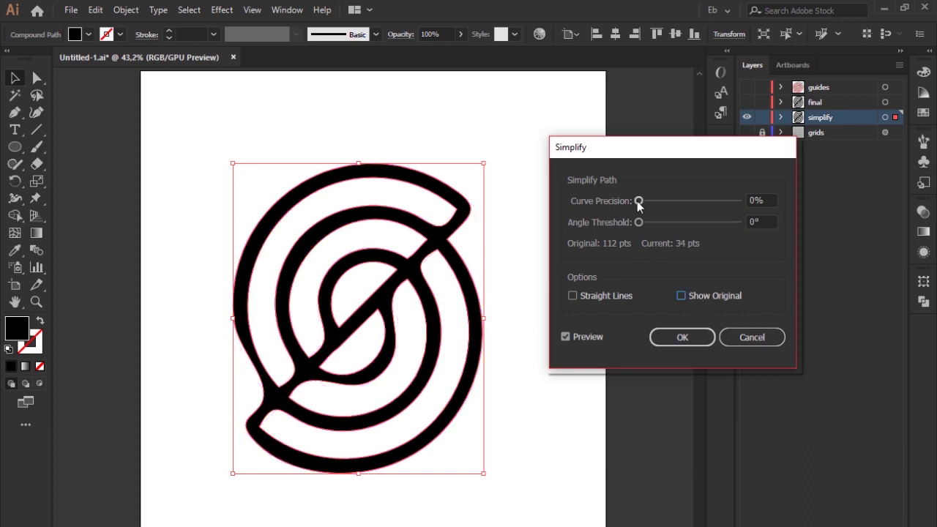
{"action": "left_click_drag", "start_coordinate": [638, 200], "coordinate": [671, 201]}
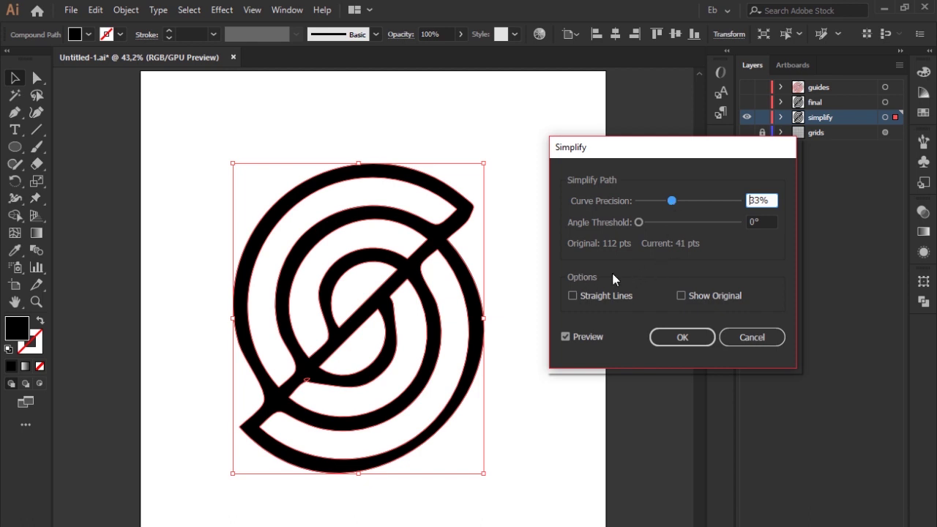
{"action": "left_click", "coordinate": [701, 296]}
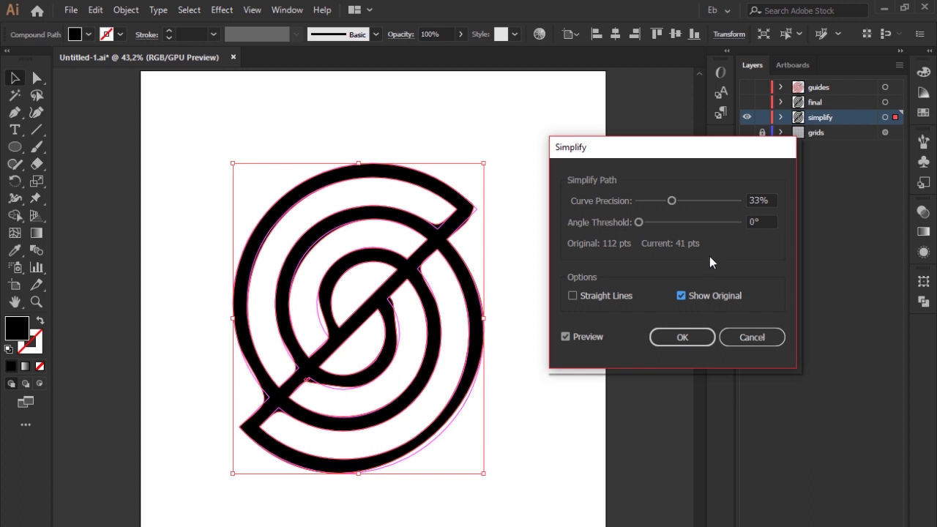
Try Curve Precision values of 100%, 51% and 57%, and raise the Angle Threshold to 180°.
{"action": "left_click_drag", "start_coordinate": [672, 201], "coordinate": [776, 194]}
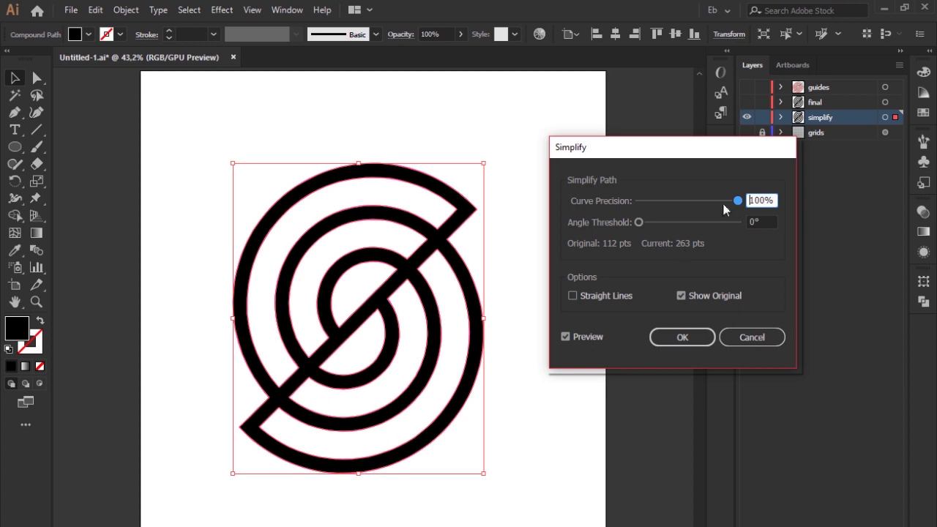
{"action": "left_click_drag", "start_coordinate": [738, 201], "coordinate": [690, 199]}
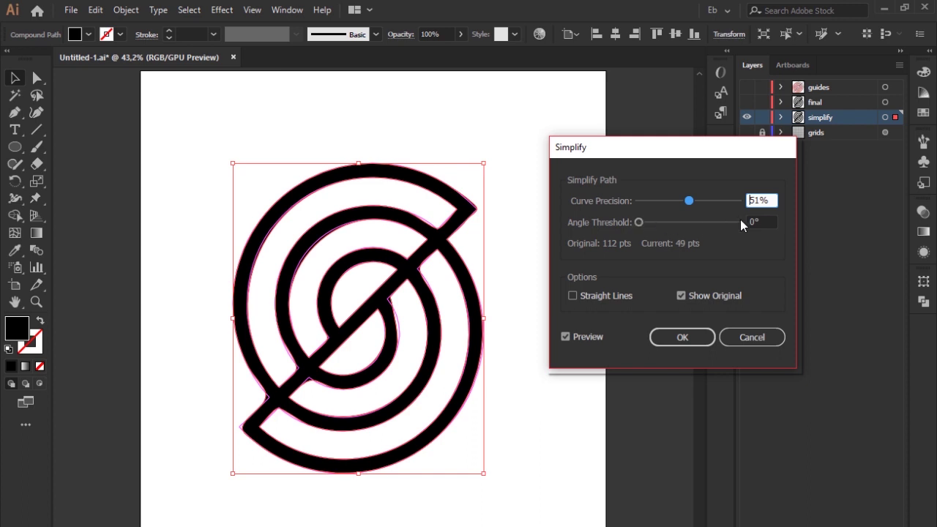
{"action": "left_click_drag", "start_coordinate": [638, 222], "coordinate": [750, 227]}
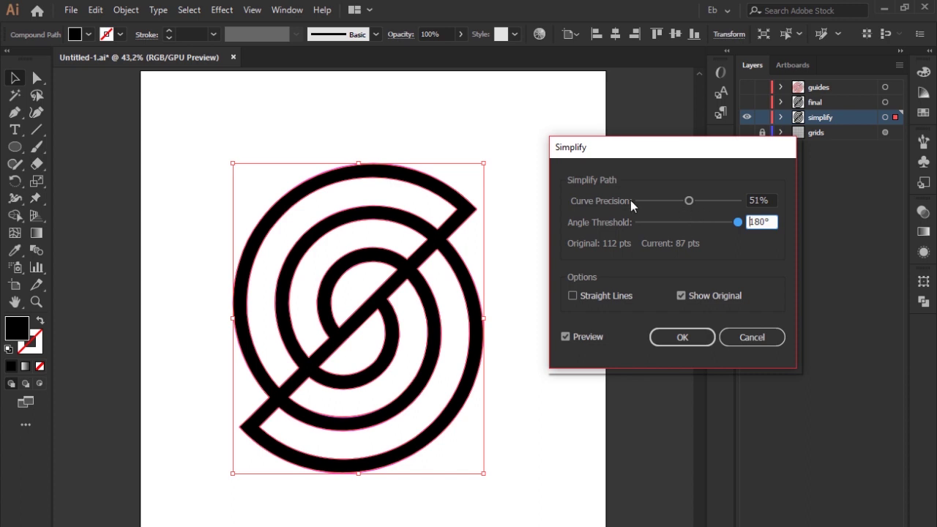
{"action": "mouse_move", "coordinate": [696, 200]}
{"action": "left_mouse_down"}
{"action": "mouse_move", "coordinate": [707, 201]}
{"action": "mouse_move", "coordinate": [695, 202]}
{"action": "left_mouse_up"}
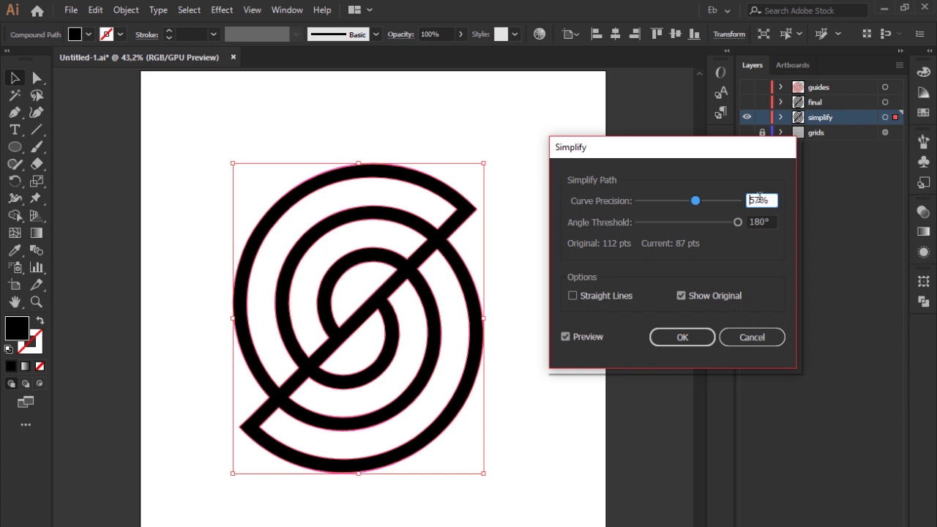
Step the Curve Precision between 50% and 100% in increments of 10 and settle on 70%.
{"action": "key", "text": "shift+Up"}
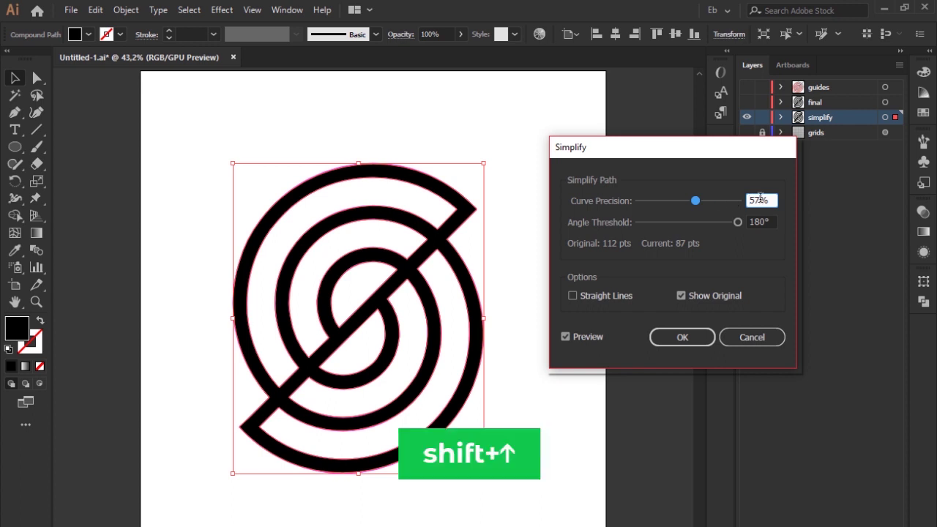
{"action": "key", "text": "shift+Down"}
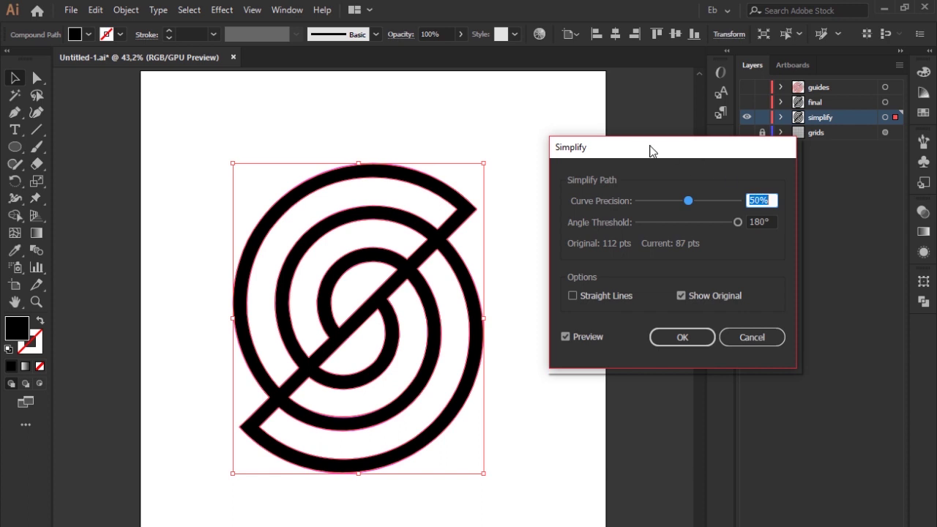
{"action": "key", "text": "shift+Up"}
{"action": "key", "text": "shift+Up"}
{"action": "key", "text": "shift+Up"}
{"action": "key", "text": "shift+Up"}
{"action": "key", "text": "shift+Down"}
{"action": "key", "text": "shift+Up"}
{"action": "key", "text": "shift+Down"}
{"action": "key", "text": "shift+Up"}
{"action": "key", "text": "shift+Up"}
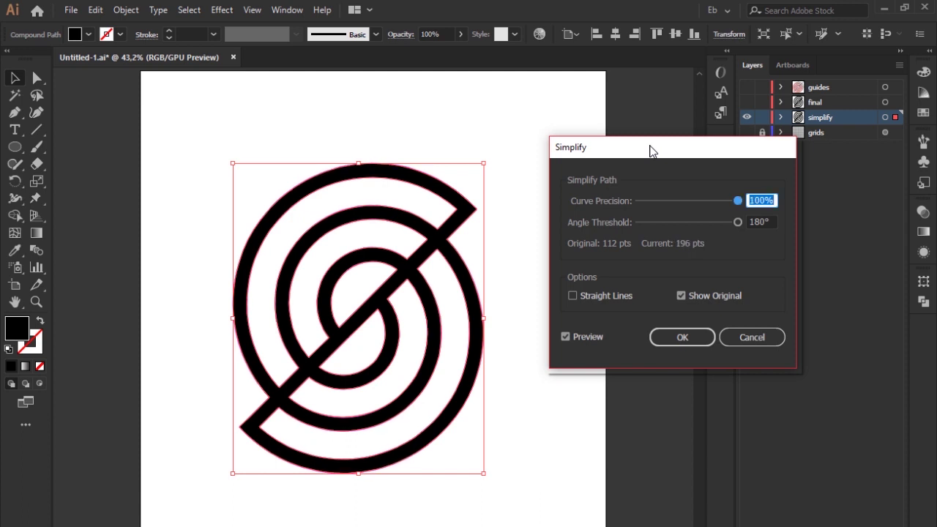
{"action": "key", "text": "shift+Down"}
{"action": "key", "text": "shift+Down"}
{"action": "key", "text": "shift+Down"}
{"action": "key", "text": "shift+Down"}
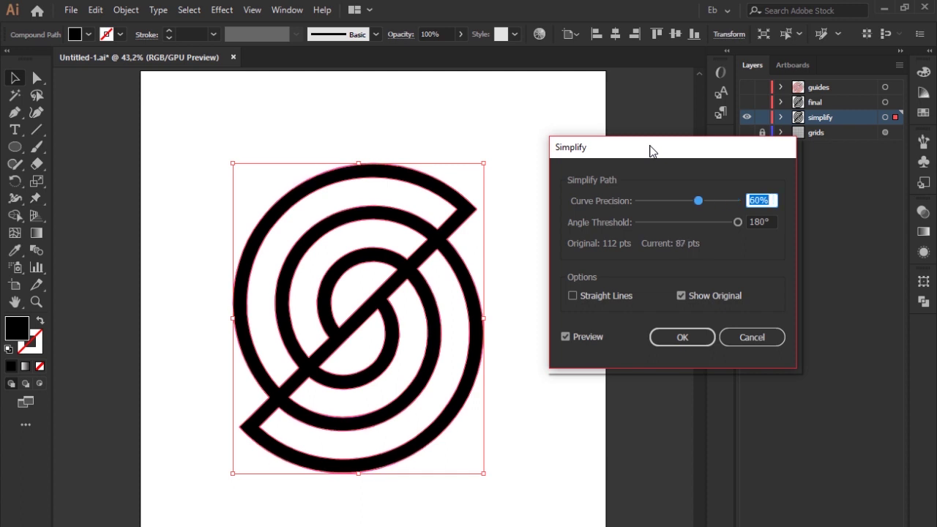
{"action": "key", "text": "shift+Up"}
{"action": "key", "text": "shift+Up"}
{"action": "key", "text": "shift+Down"}
Compare Angle Thresholds of 180° and 170° for the S logo and leave it at 170°.
{"action": "key", "text": "Tab"}
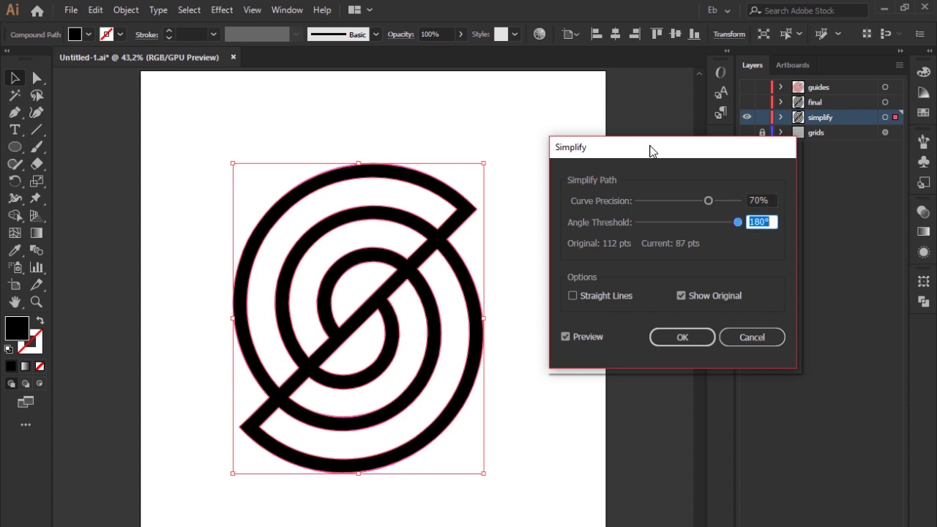
{"action": "key", "text": "shift+Down"}
{"action": "key", "text": "shift+Up"}
{"action": "key", "text": "shift+Down"}
{"action": "key", "text": "shift+Up"}
{"action": "key", "text": "shift+Down"}
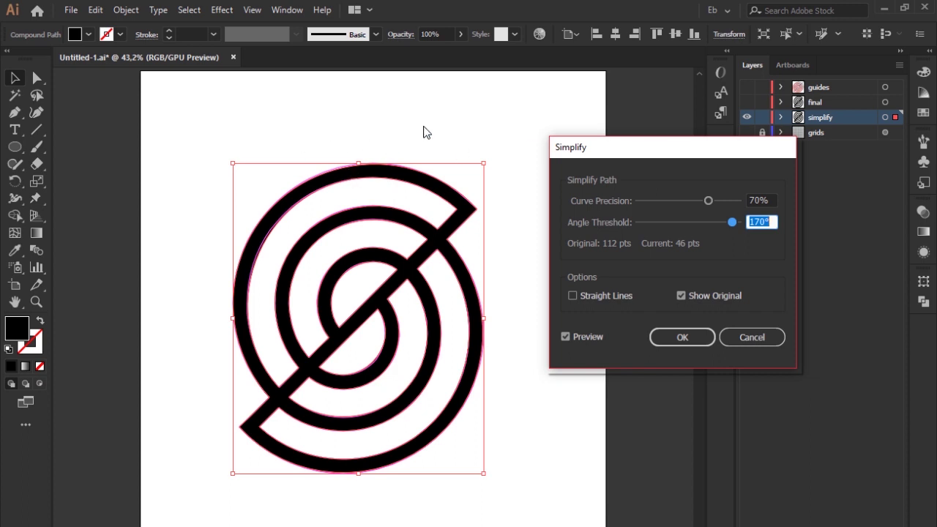
Compare Angle Thresholds of 150° and 160° at the current Curve Precision and leave it at 160°.
{"action": "key", "text": "shift+Down"}
{"action": "key", "text": "shift+Down"}
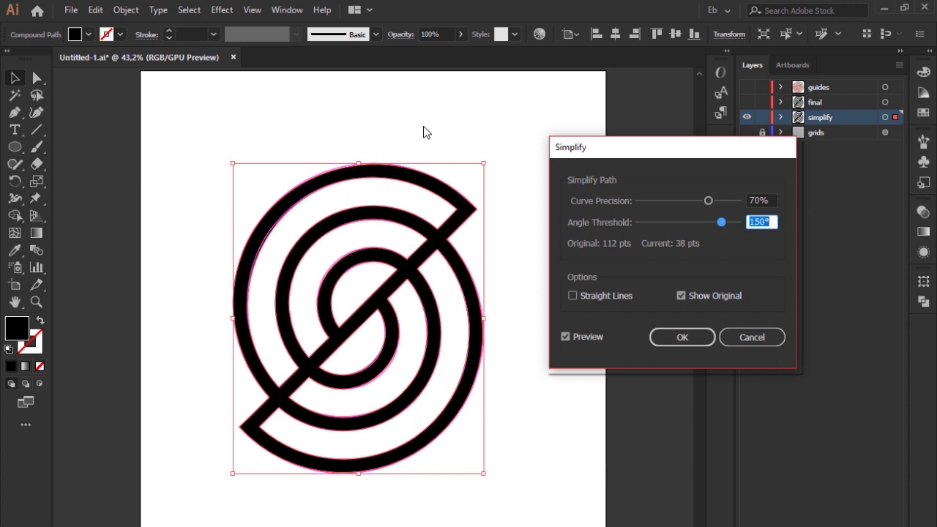
{"action": "key", "text": "shift+Up"}
{"action": "key", "text": "shift+Down"}
{"action": "key", "text": "shift+Up"}
Raise the Curve Precision for the S logo to 90%.
{"action": "left_click", "coordinate": [765, 200]}
{"action": "key", "text": "shift+Up"}
{"action": "key", "text": "shift+Up"}
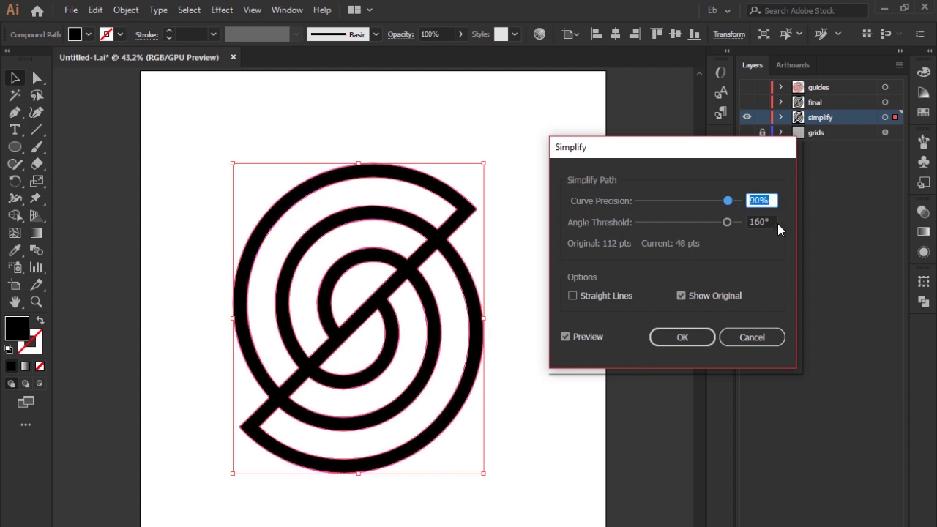
Lower the Angle Threshold to 140°, compare it with 150°, and settle on 150°.
{"action": "left_click", "coordinate": [771, 223]}
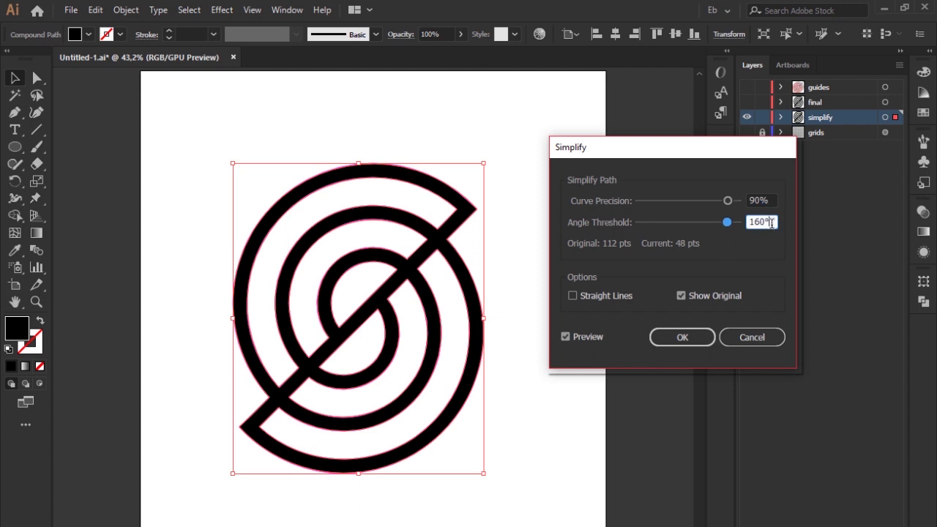
{"action": "double_click", "coordinate": [770, 223]}
{"action": "key", "text": "Down"}
{"action": "key", "text": "Down"}
{"action": "key", "text": "Down"}
{"action": "key", "text": "Down"}
{"action": "key", "text": "Down"}
{"action": "key", "text": "Down"}
{"action": "key", "text": "Down"}
{"action": "key", "text": "Down"}
{"action": "key", "text": "Down"}
{"action": "key", "text": "Down"}
{"action": "key", "text": "Down"}
{"action": "key", "text": "Down"}
{"action": "key", "text": "Down"}
{"action": "key", "text": "Down"}
{"action": "key", "text": "Down"}
{"action": "key", "text": "Down"}
{"action": "key", "text": "Down"}
{"action": "key", "text": "Down"}
{"action": "key", "text": "Down"}
{"action": "key", "text": "Down"}
{"action": "key", "text": "shift+Up"}
{"action": "key", "text": "shift+Down"}
{"action": "key", "text": "shift+Up"}
{"action": "key", "text": "shift+Down"}
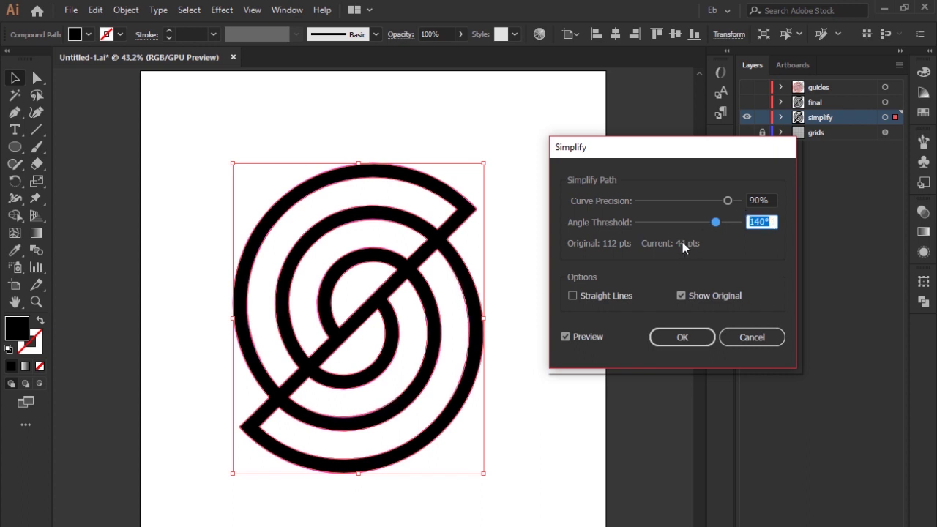
{"action": "key", "text": "shift+Up"}
{"action": "key", "text": "shift+Down"}
{"action": "key", "text": "shift+Up"}
Apply the simplification to the S logo with 90% Curve Precision and a 150° Angle Threshold.
{"action": "left_click", "coordinate": [770, 201]}
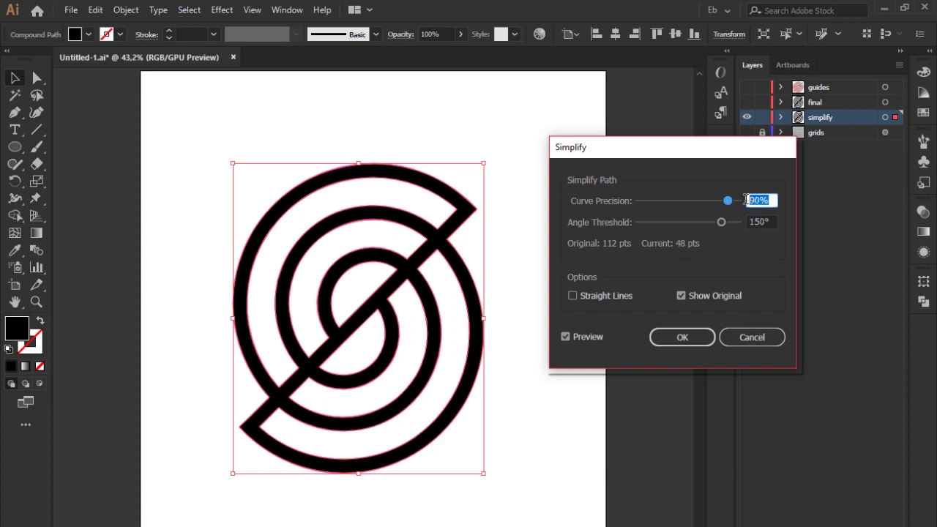
{"action": "left_click", "coordinate": [770, 220]}
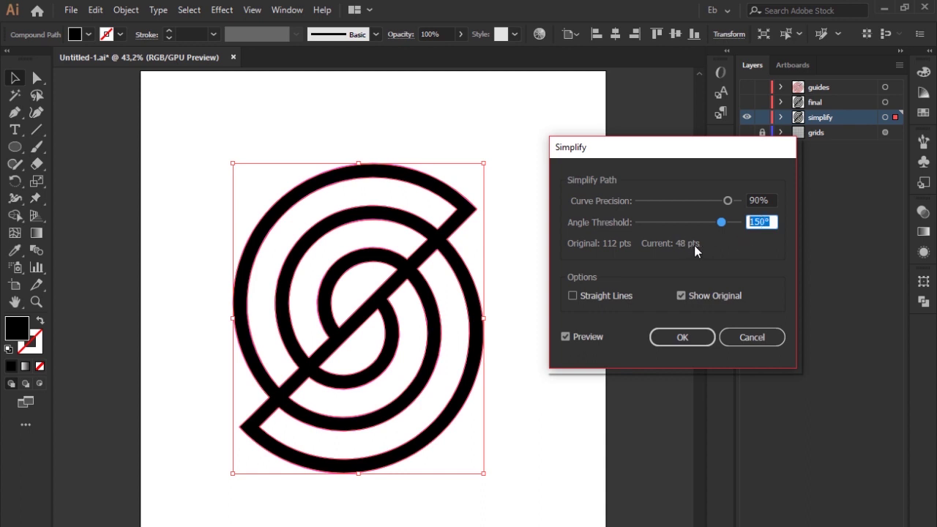
{"action": "left_click", "coordinate": [698, 337]}
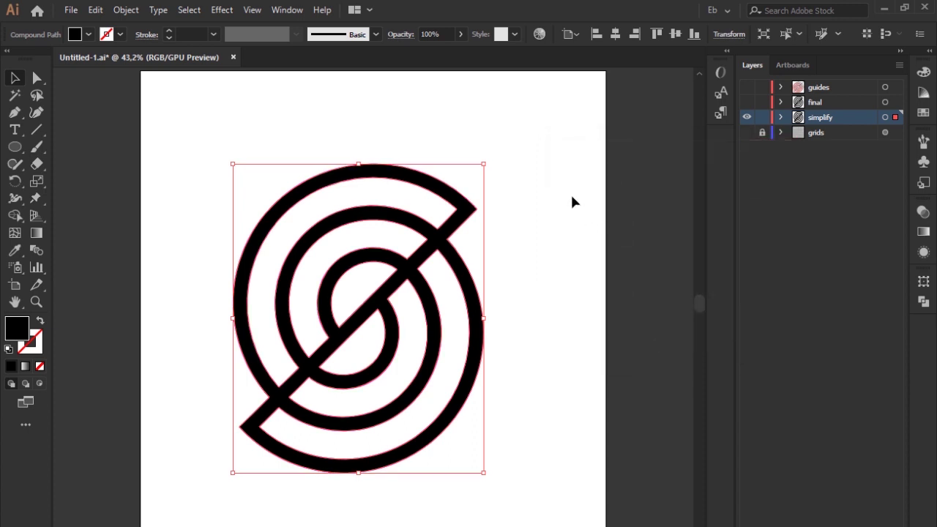
Make the final layer visible again and lock the simplify layer.
{"action": "left_click", "coordinate": [746, 101]}
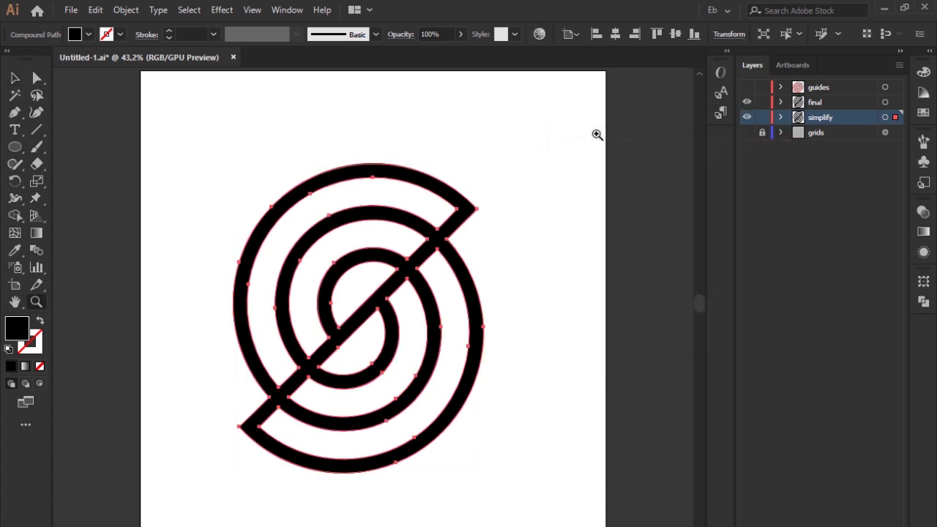
{"action": "scroll", "coordinate": [540, 152], "scroll_direction": "down", "scroll_amount": 1}
{"action": "left_click", "coordinate": [761, 117]}
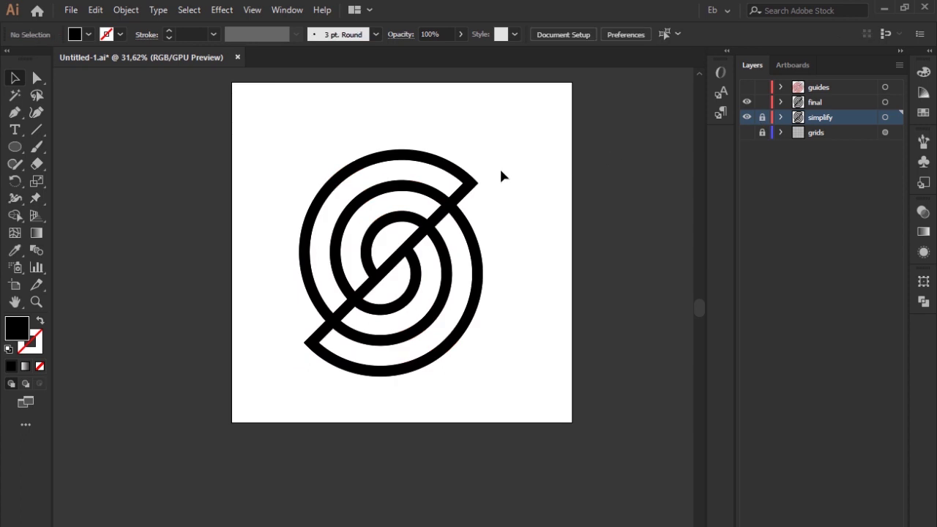
Place a copy of the final layer's S logo beside the original, to its right and level with it.
{"action": "left_click_drag", "start_coordinate": [451, 169], "coordinate": [650, 171]}
{"action": "left_click", "coordinate": [541, 113]}
{"action": "key", "text": "z"}
{"action": "left_click_drag", "start_coordinate": [495, 129], "coordinate": [473, 156]}
{"action": "key", "text": "v"}
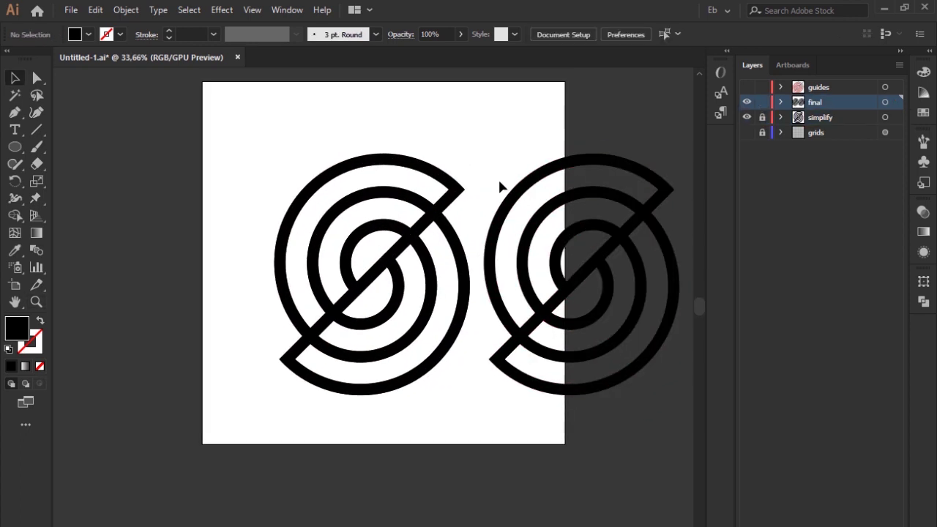
Show the anchor points of the original S logo on the final layer and delete the copy beside it.
{"action": "left_click", "coordinate": [438, 175]}
{"action": "key", "text": "a"}
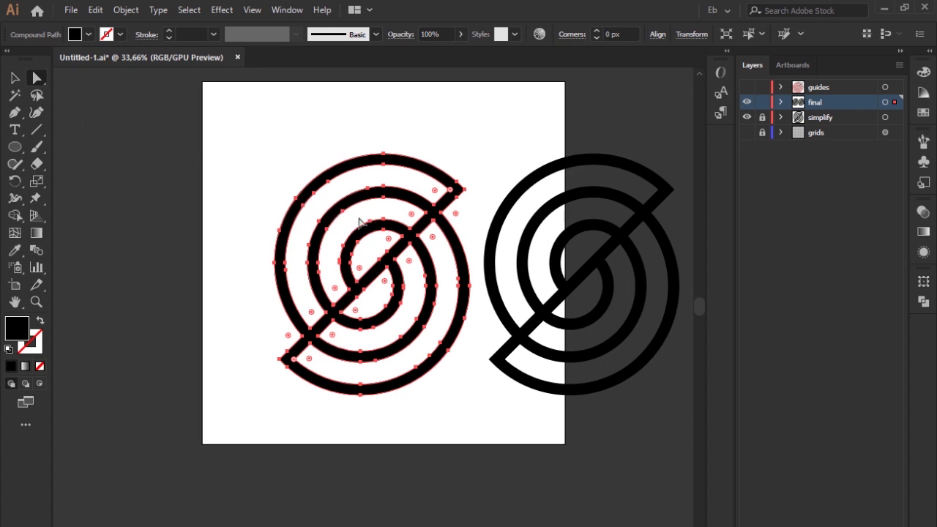
{"action": "key", "text": "v"}
{"action": "left_click", "coordinate": [634, 211]}
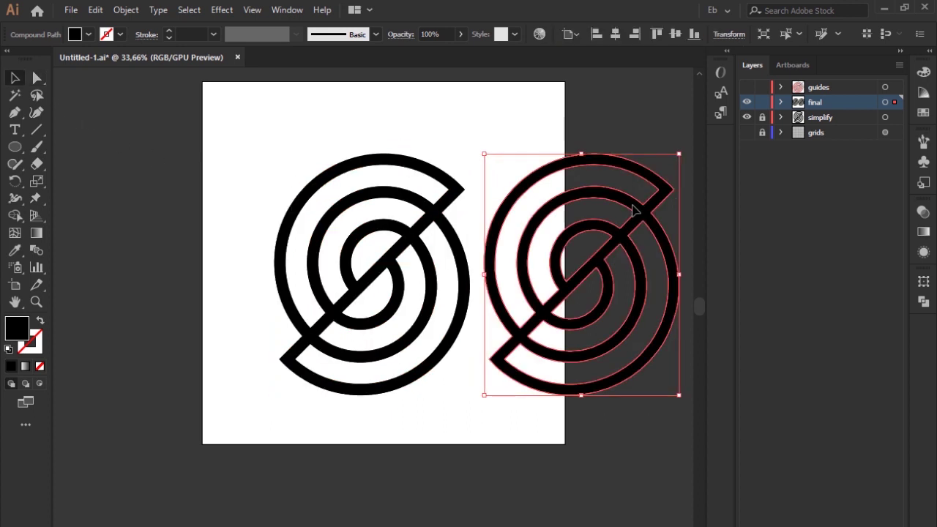
{"action": "key", "text": "Delete"}
{"action": "key", "text": "ctrl+="}
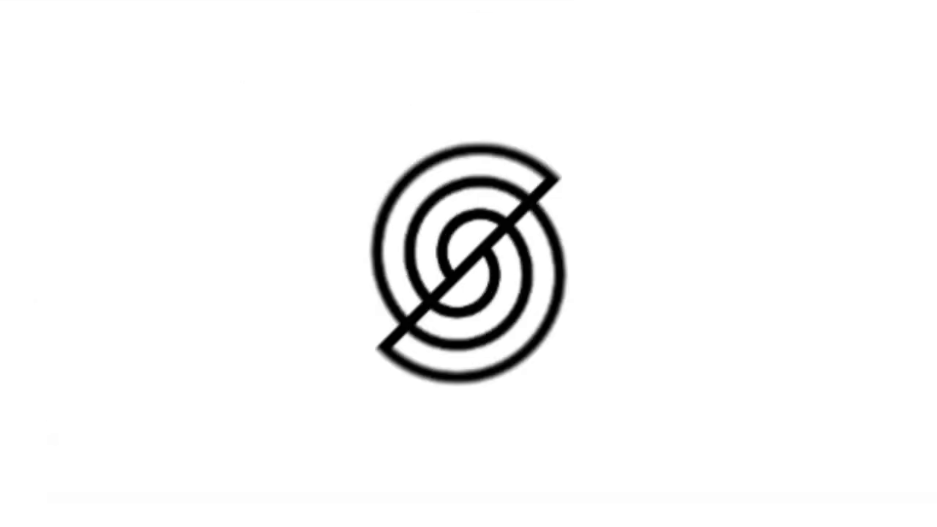